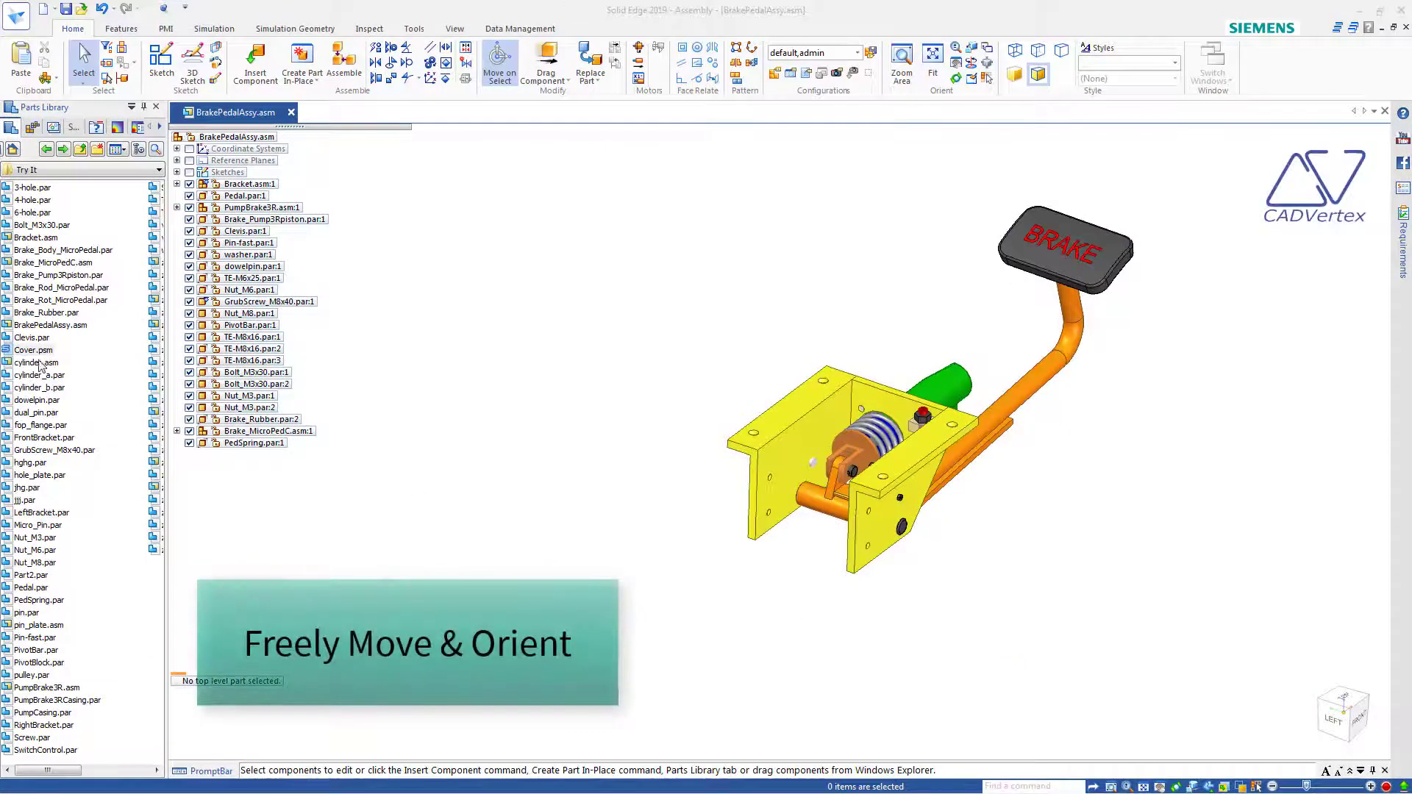
- Insert Cover.psm from the parts library into empty space beside the bracket, without applying any assembly relationship
{"action": "left_click_drag", "start_coordinate": [485, 352], "coordinate": [488, 344]}
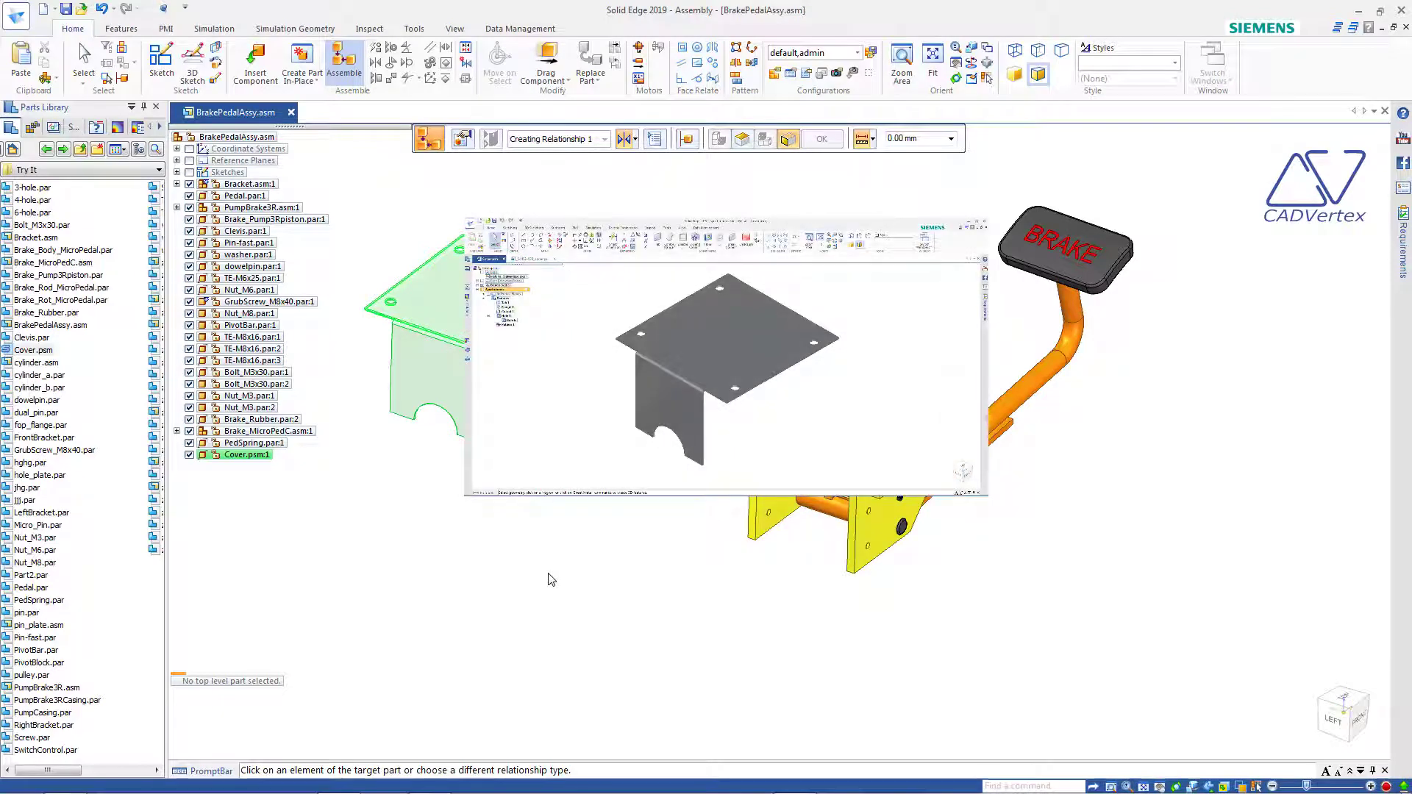
{"action": "mouse_move", "coordinate": [554, 577]}
{"action": "middle_mouse_down"}
{"action": "mouse_move", "coordinate": [653, 561]}
{"action": "mouse_move", "coordinate": [650, 505]}
{"action": "mouse_move", "coordinate": [608, 536]}
{"action": "mouse_move", "coordinate": [454, 511]}
{"action": "mouse_move", "coordinate": [412, 482]}
{"action": "mouse_move", "coordinate": [429, 492]}
{"action": "mouse_move", "coordinate": [428, 519]}
{"action": "mouse_move", "coordinate": [441, 494]}
{"action": "mouse_move", "coordinate": [542, 530]}
{"action": "mouse_move", "coordinate": [543, 554]}
{"action": "middle_mouse_up"}
{"action": "scroll", "coordinate": [543, 554], "scroll_direction": "down", "scroll_amount": 3}
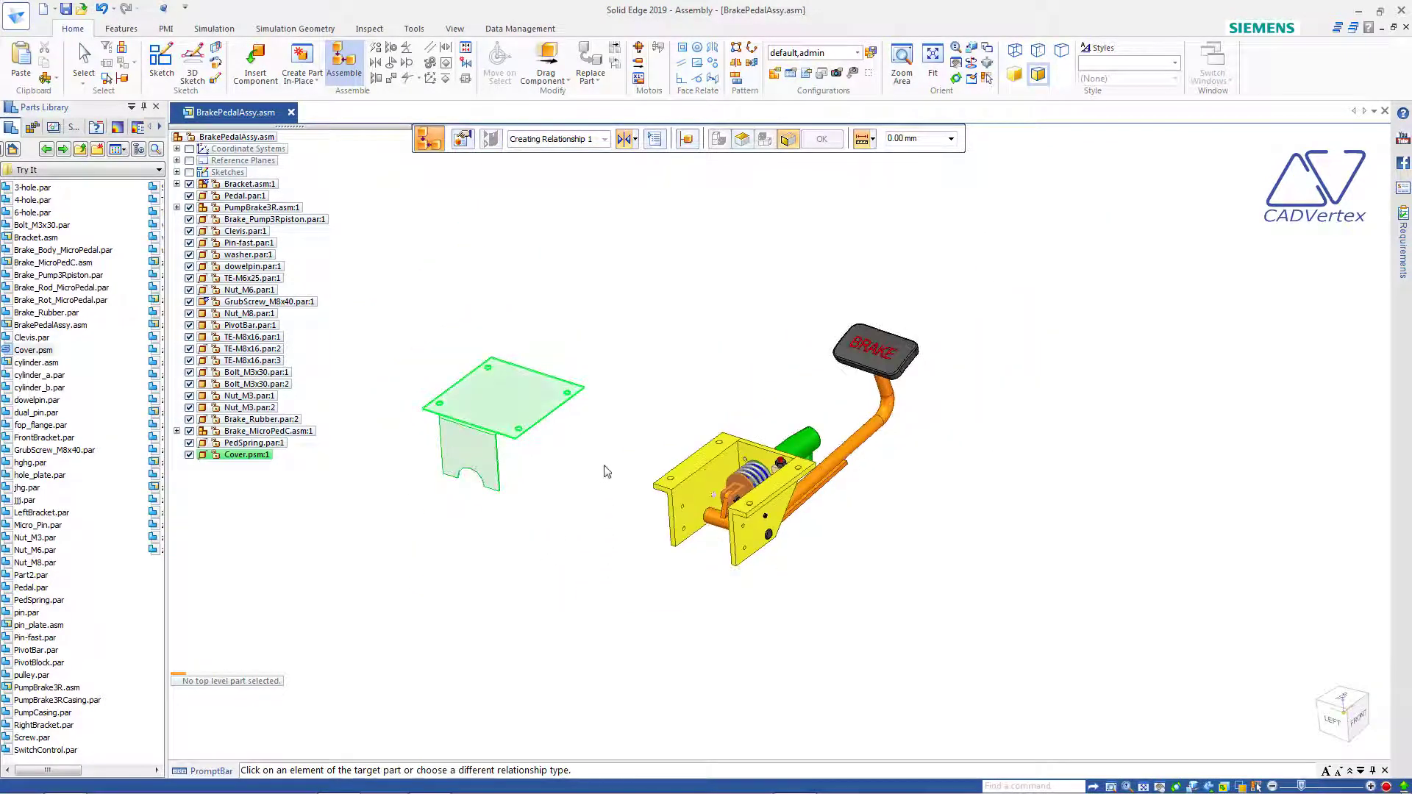
{"action": "scroll", "coordinate": [609, 455], "scroll_direction": "up", "scroll_amount": 3}
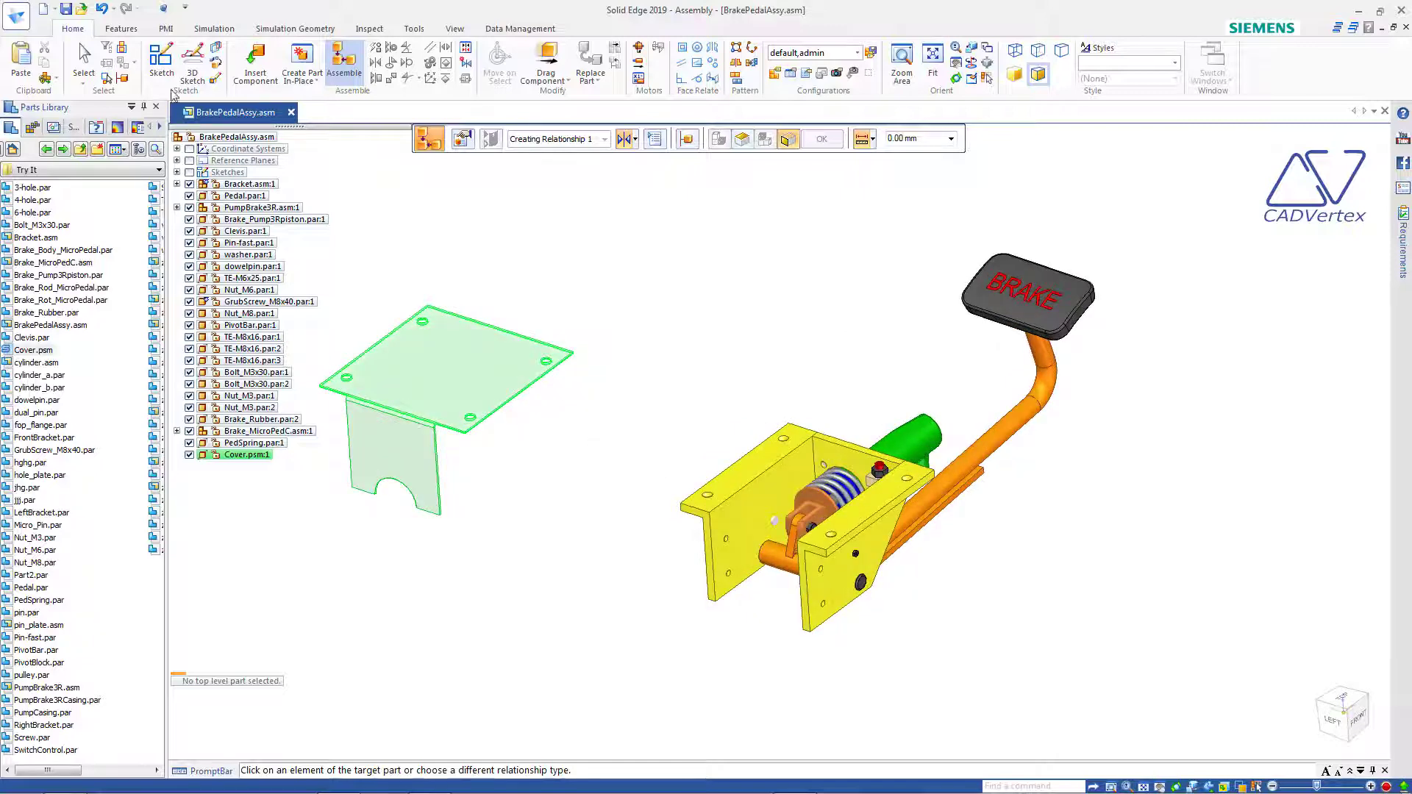
{"action": "left_click", "coordinate": [84, 59]}
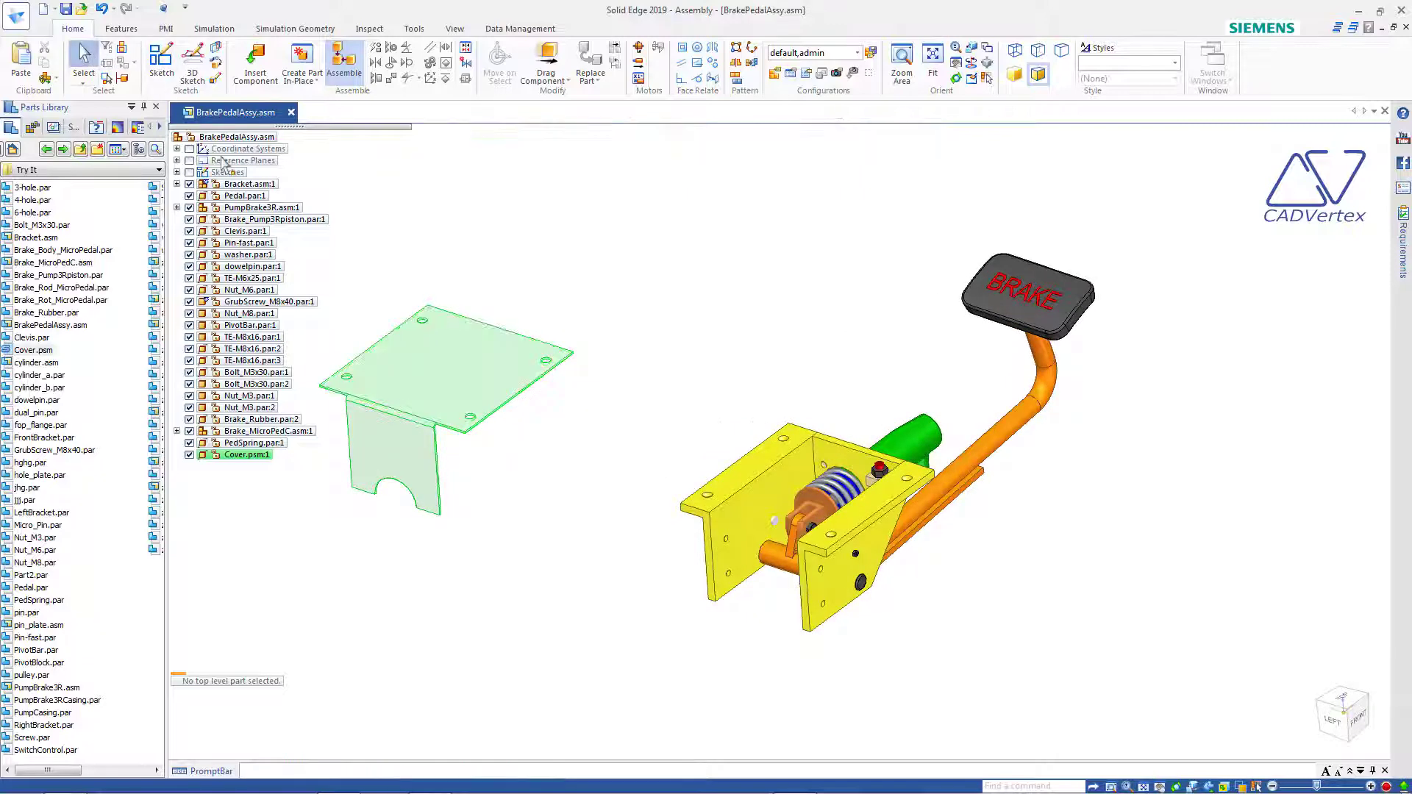
- Place the cover's steering wheel at the centre of its corner hole and align an axis to the matching bracket hole
{"action": "left_click", "coordinate": [500, 359]}
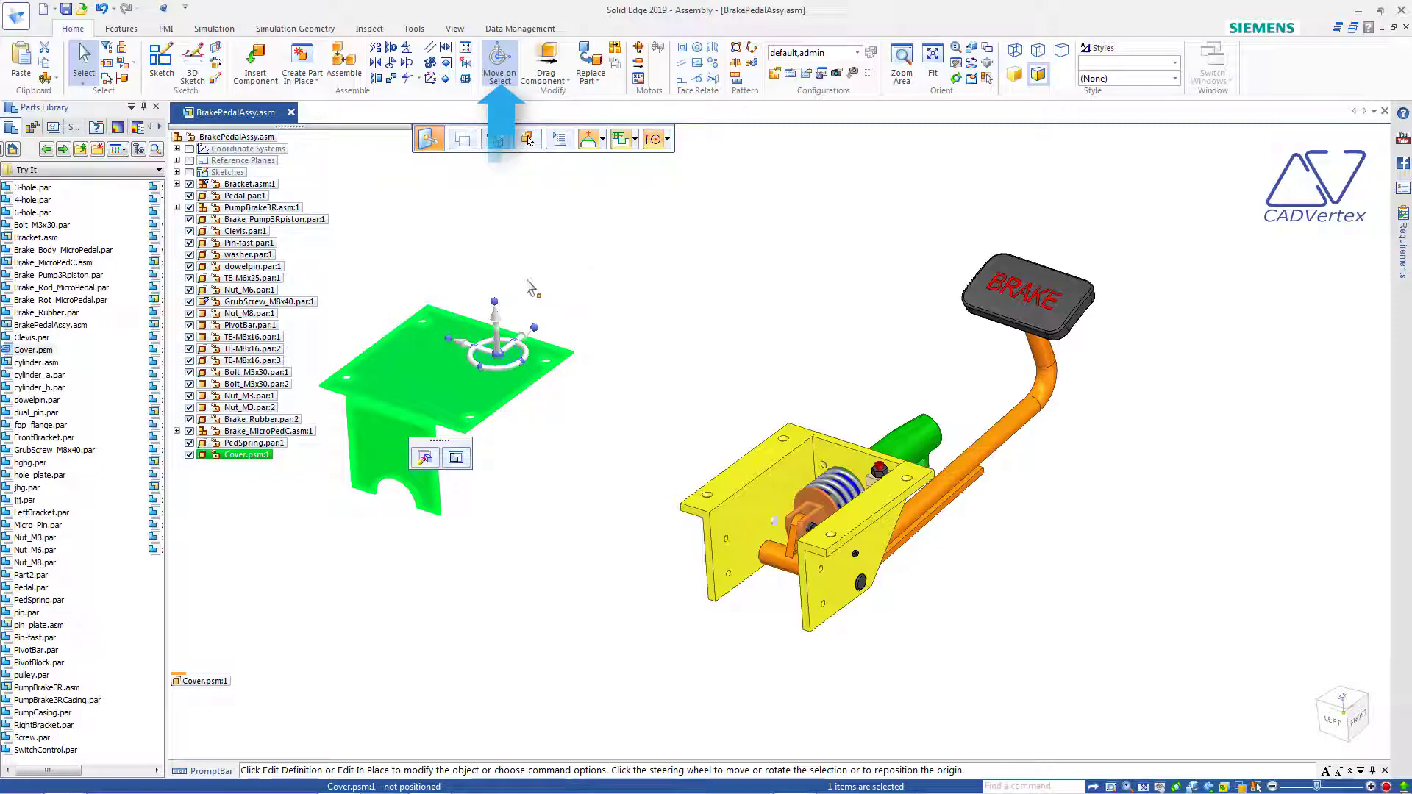
{"action": "scroll", "coordinate": [522, 298], "scroll_direction": "up", "scroll_amount": 2}
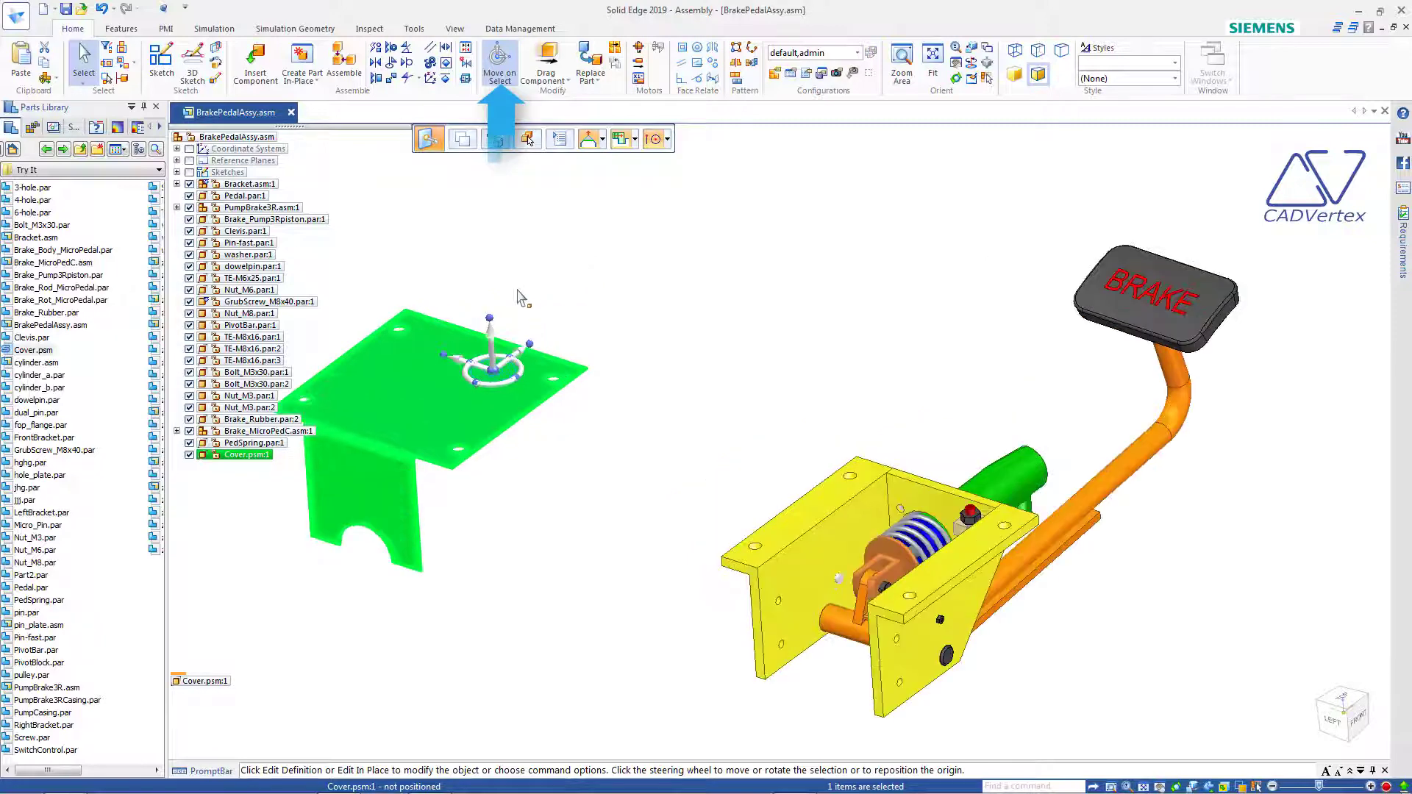
{"action": "left_click", "coordinate": [514, 382]}
{"action": "scroll", "coordinate": [558, 390], "scroll_direction": "up", "scroll_amount": 5}
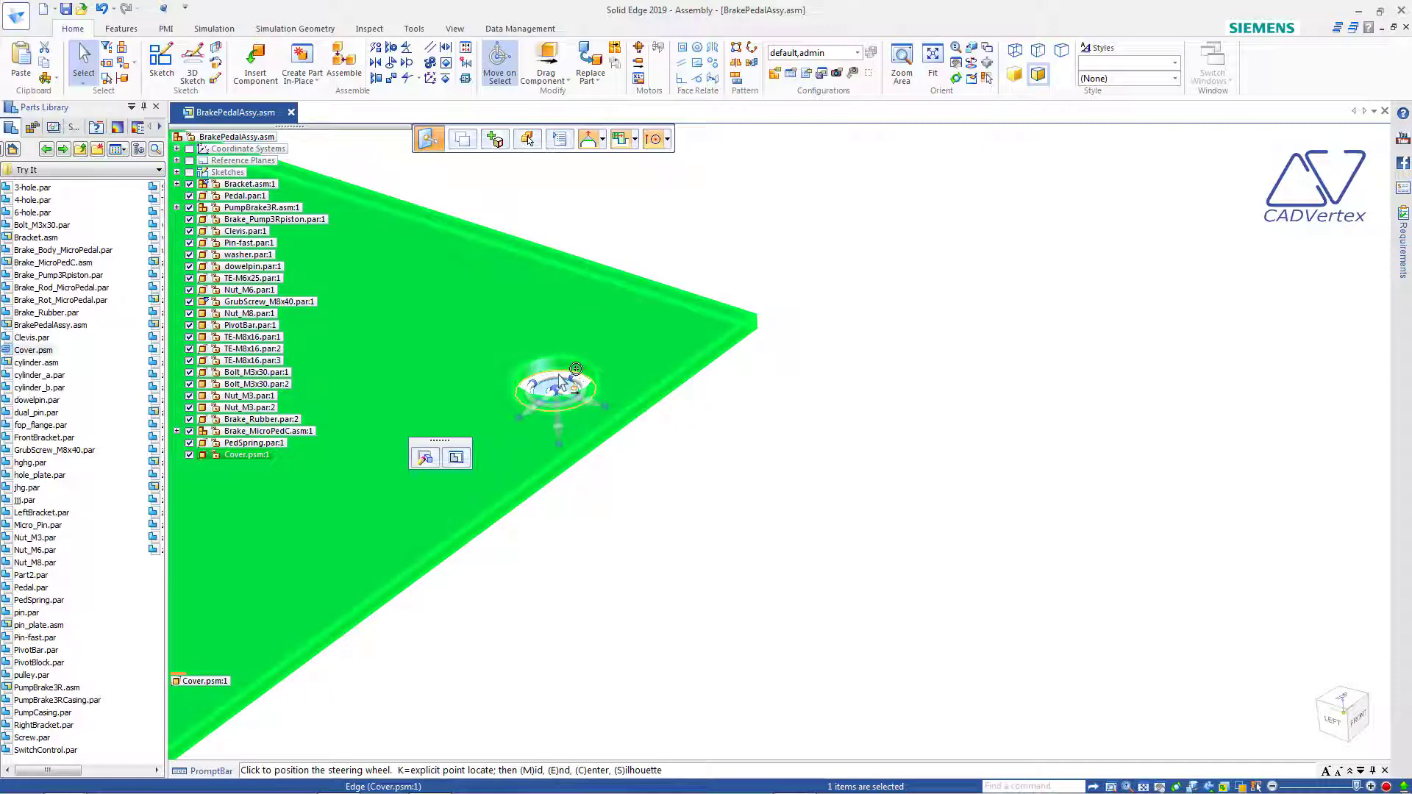
{"action": "left_click", "coordinate": [560, 380]}
{"action": "scroll", "coordinate": [544, 390], "scroll_direction": "down", "scroll_amount": 5}
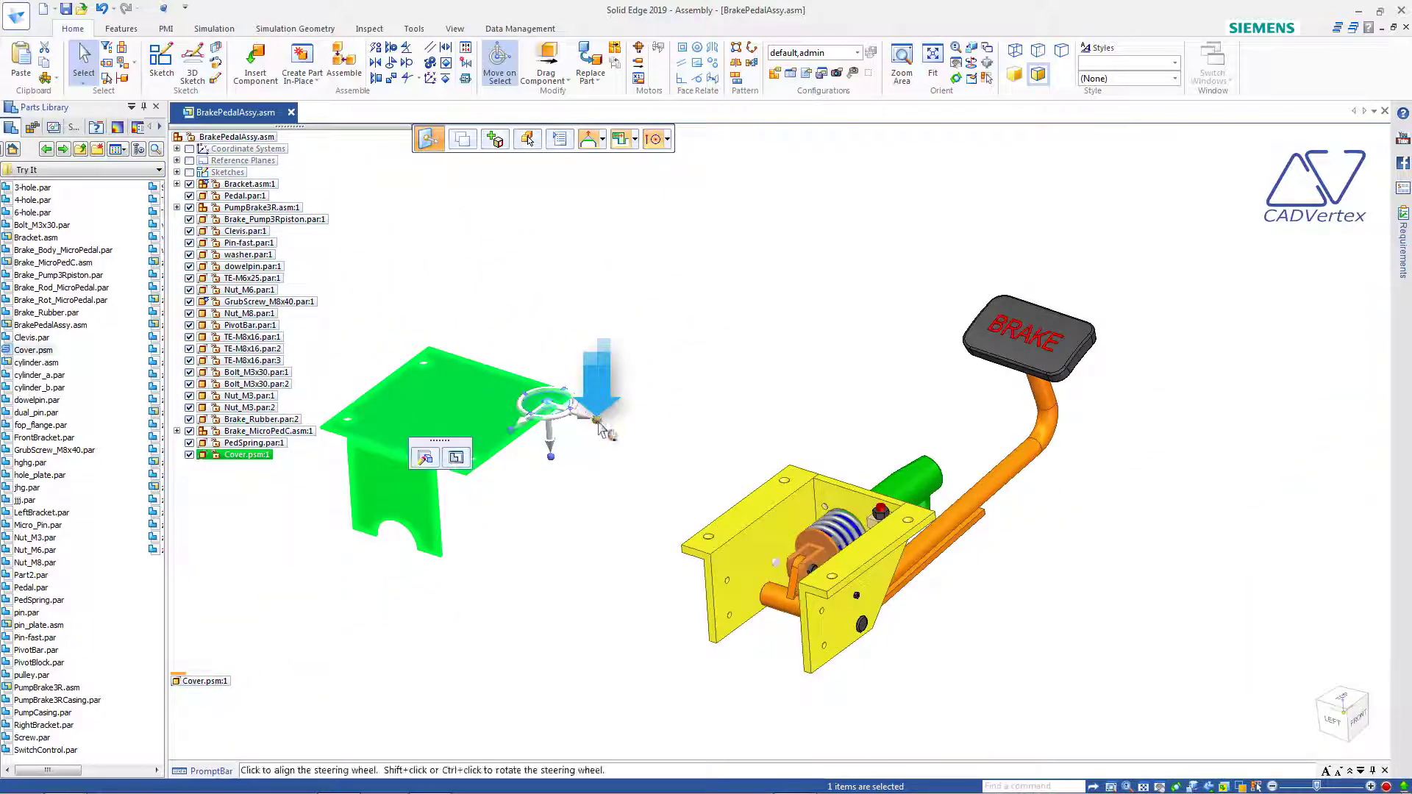
{"action": "scroll", "coordinate": [890, 520], "scroll_direction": "up", "scroll_amount": 5}
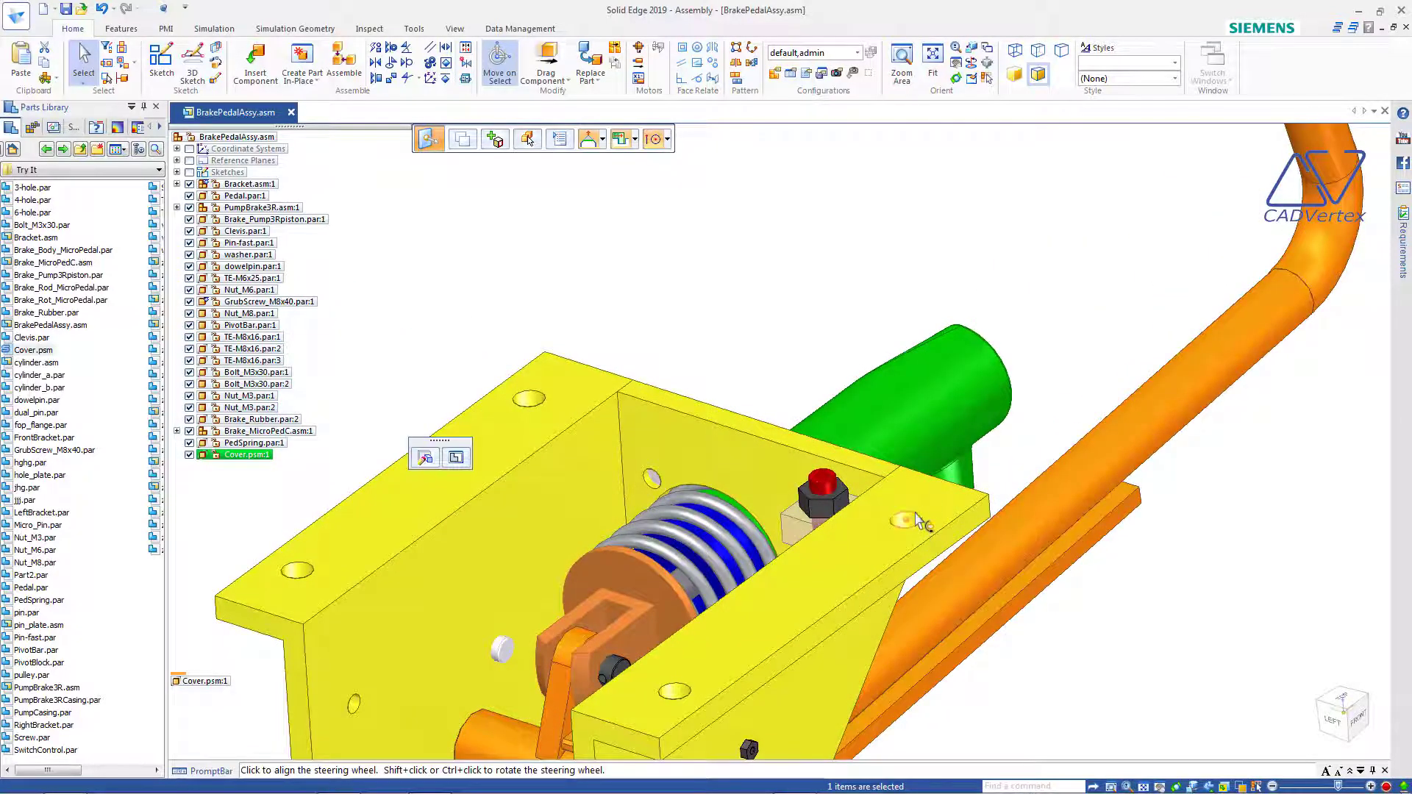
{"action": "scroll", "coordinate": [850, 422], "scroll_direction": "down", "scroll_amount": 5}
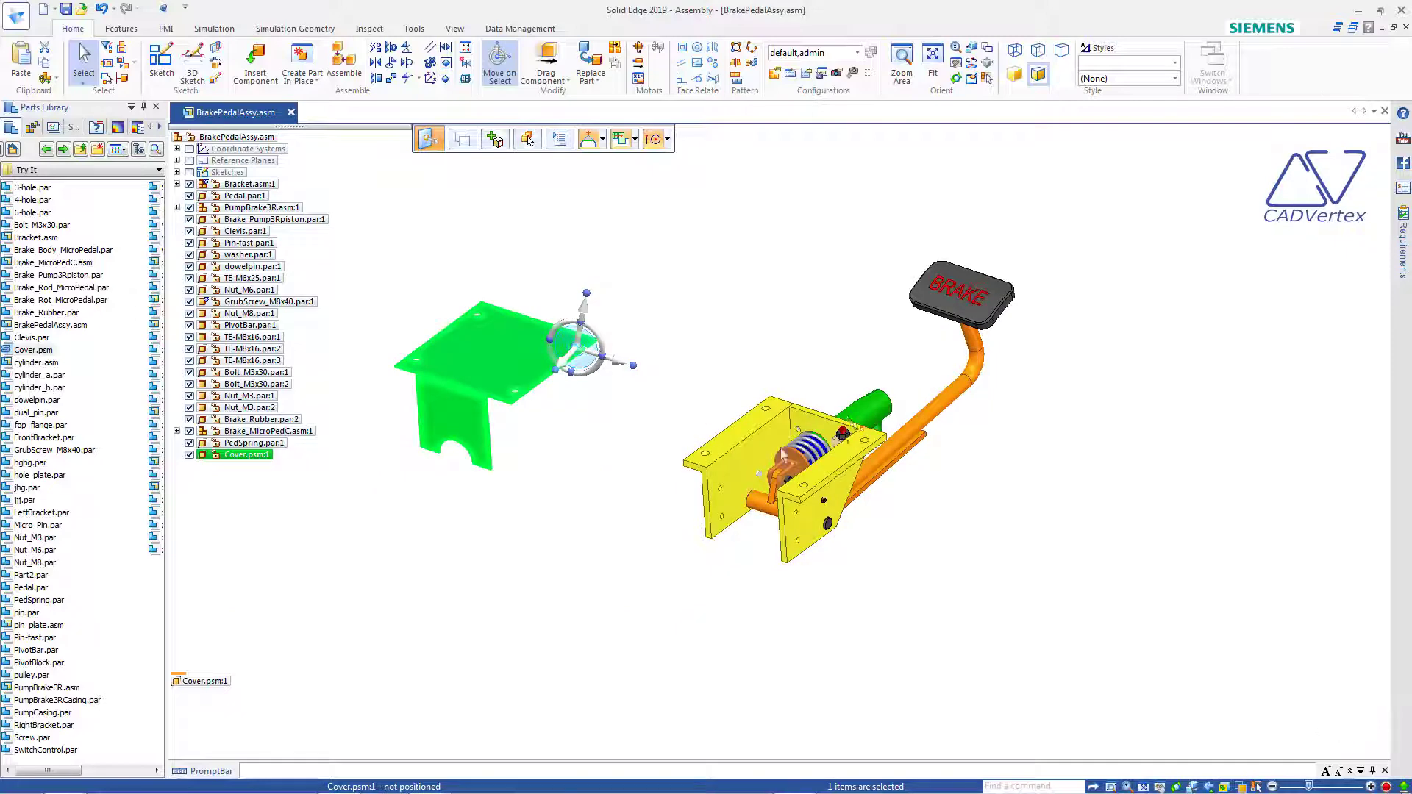
- Move the cover along the aligned steering wheel axis onto the bracket's corner hole, using the Center Point keypoint filter
{"action": "middle_click_drag", "start_coordinate": [573, 435], "coordinate": [472, 394]}
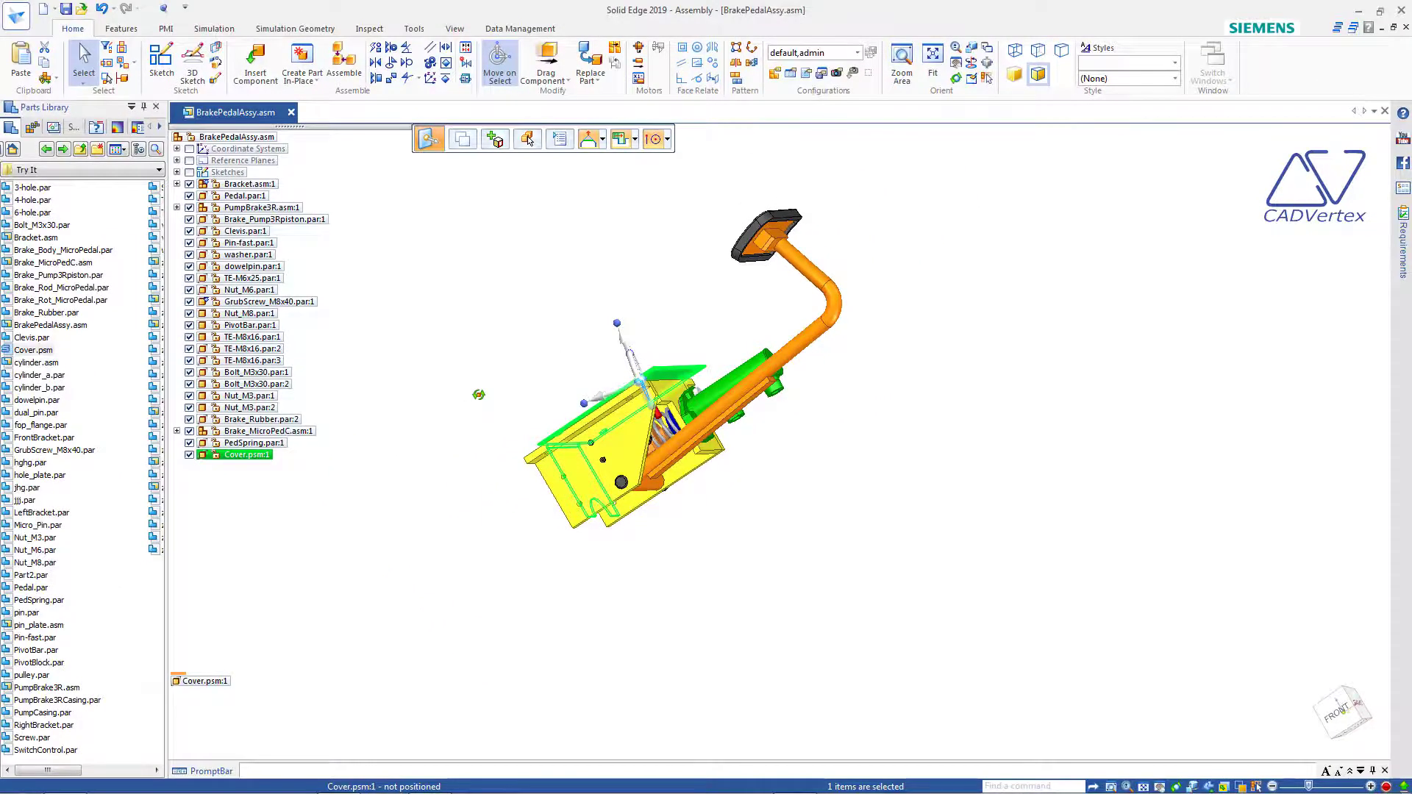
{"action": "middle_click_drag", "start_coordinate": [479, 395], "coordinate": [625, 451]}
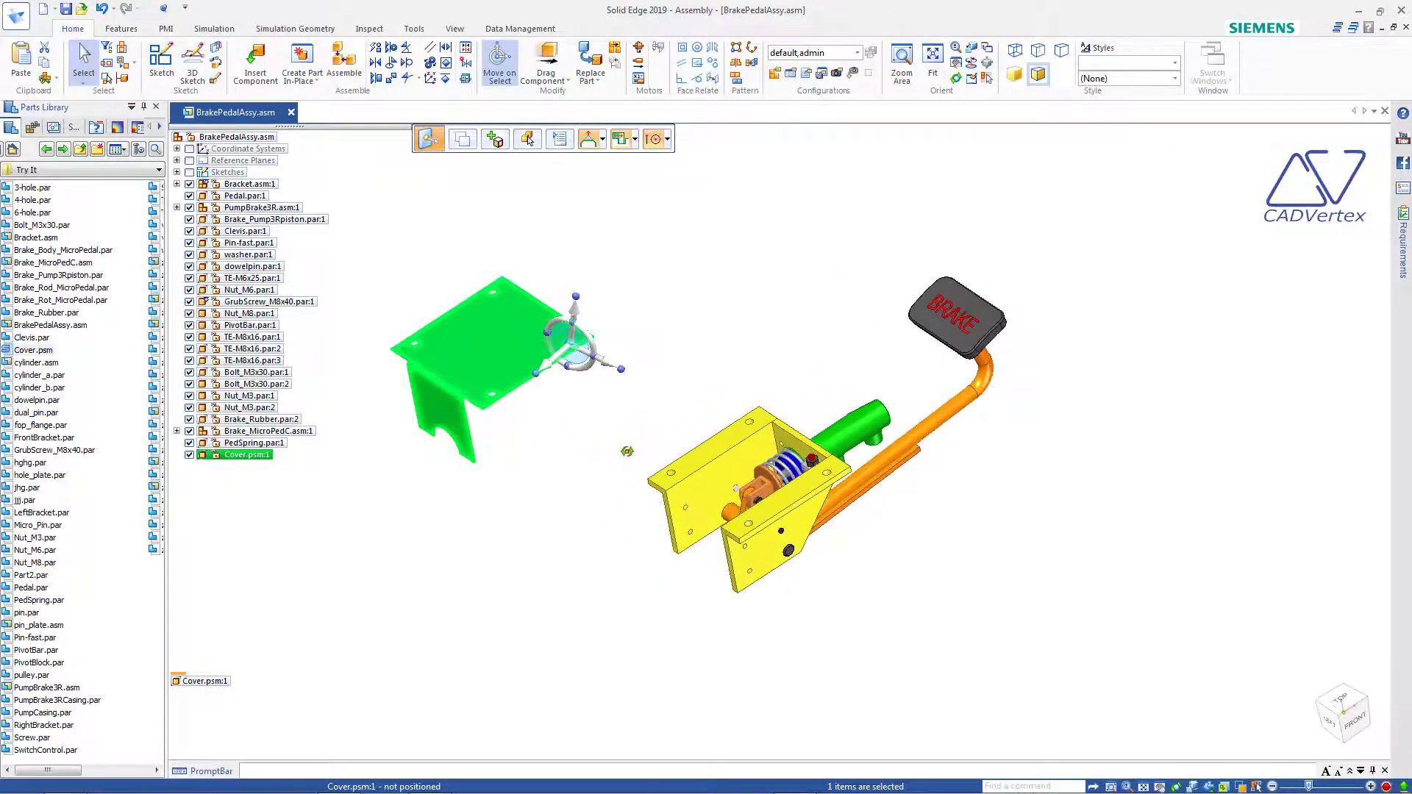
{"action": "scroll", "coordinate": [691, 401], "scroll_direction": "up", "scroll_amount": 3}
{"action": "scroll", "coordinate": [691, 401], "scroll_direction": "up", "scroll_amount": 2}
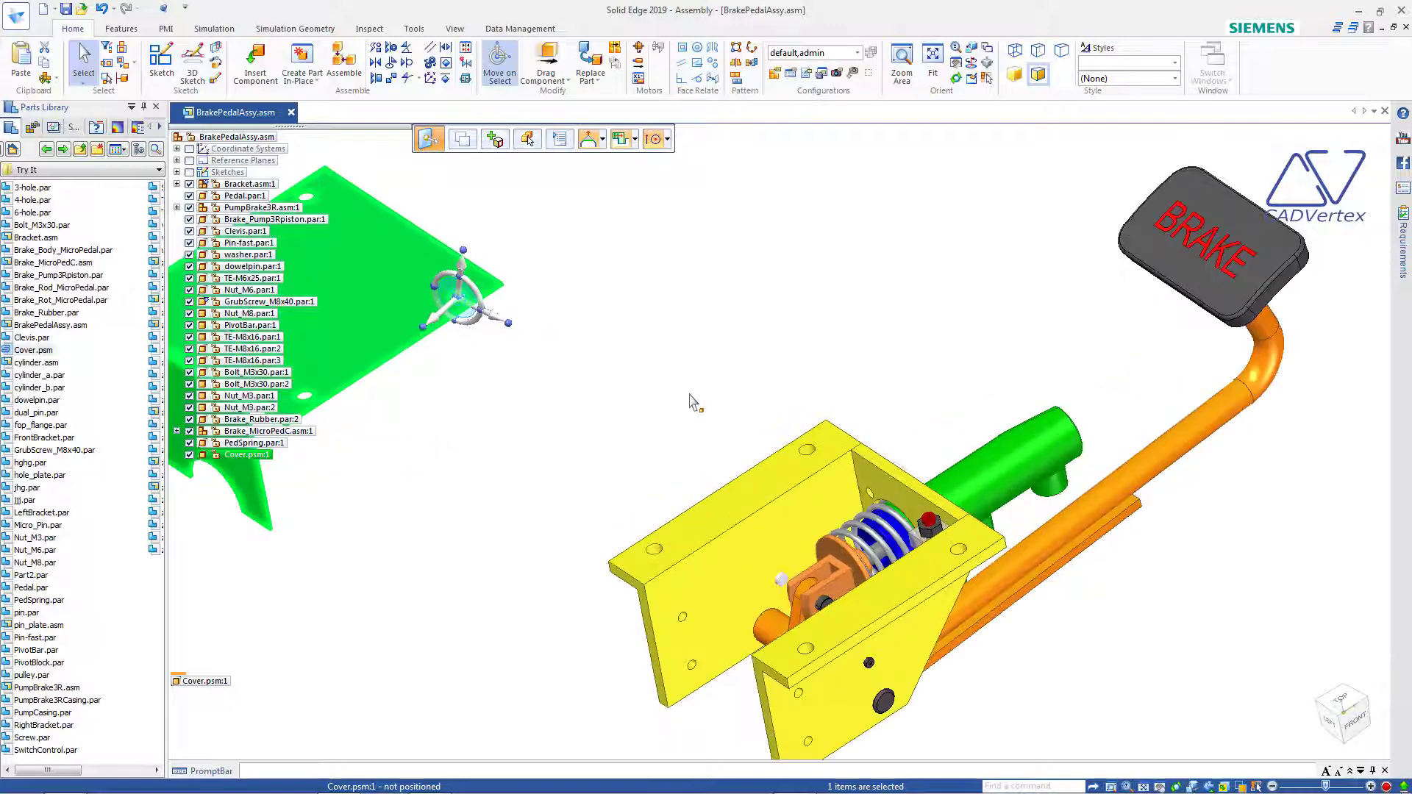
{"action": "left_click", "coordinate": [494, 324]}
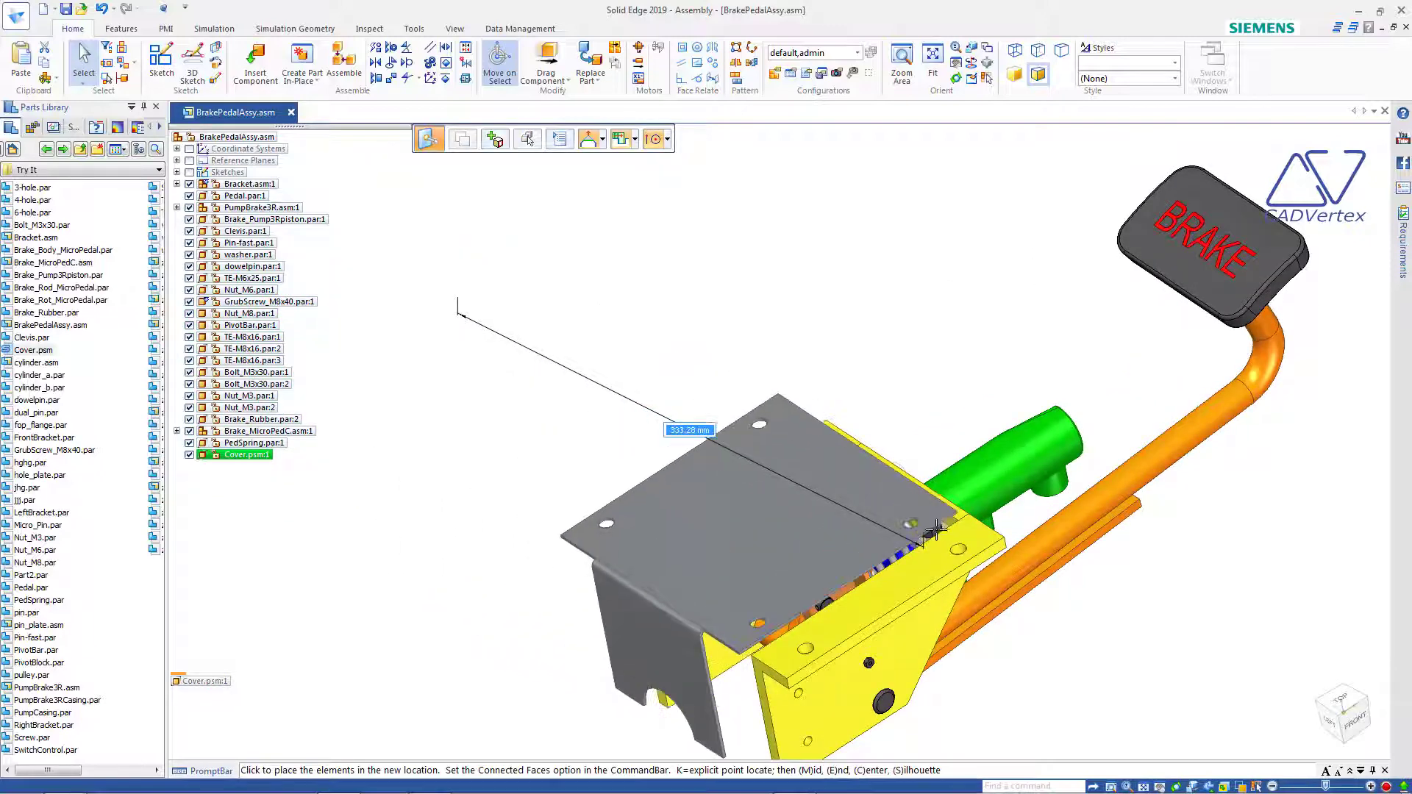
{"action": "left_click", "coordinate": [957, 542]}
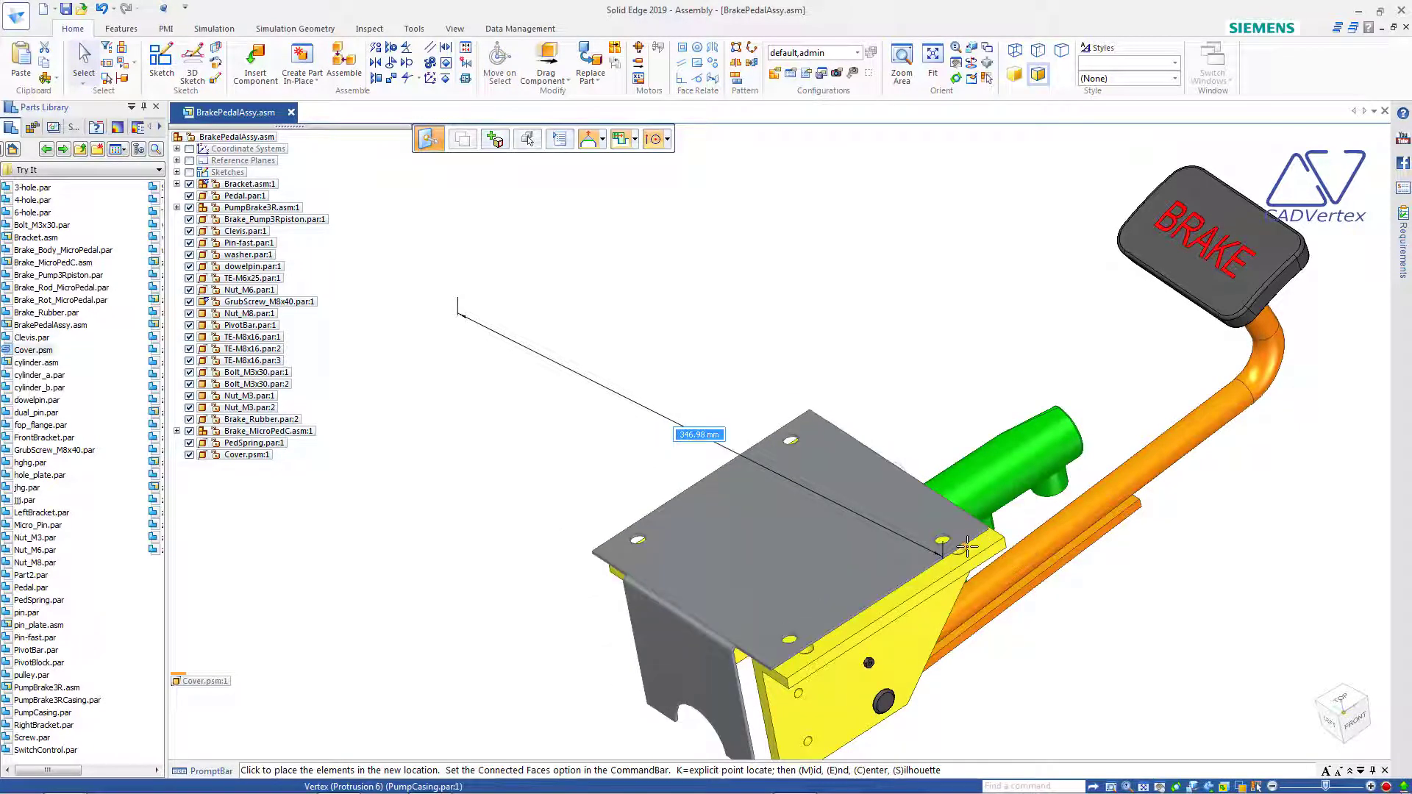
{"action": "left_click", "coordinate": [666, 139]}
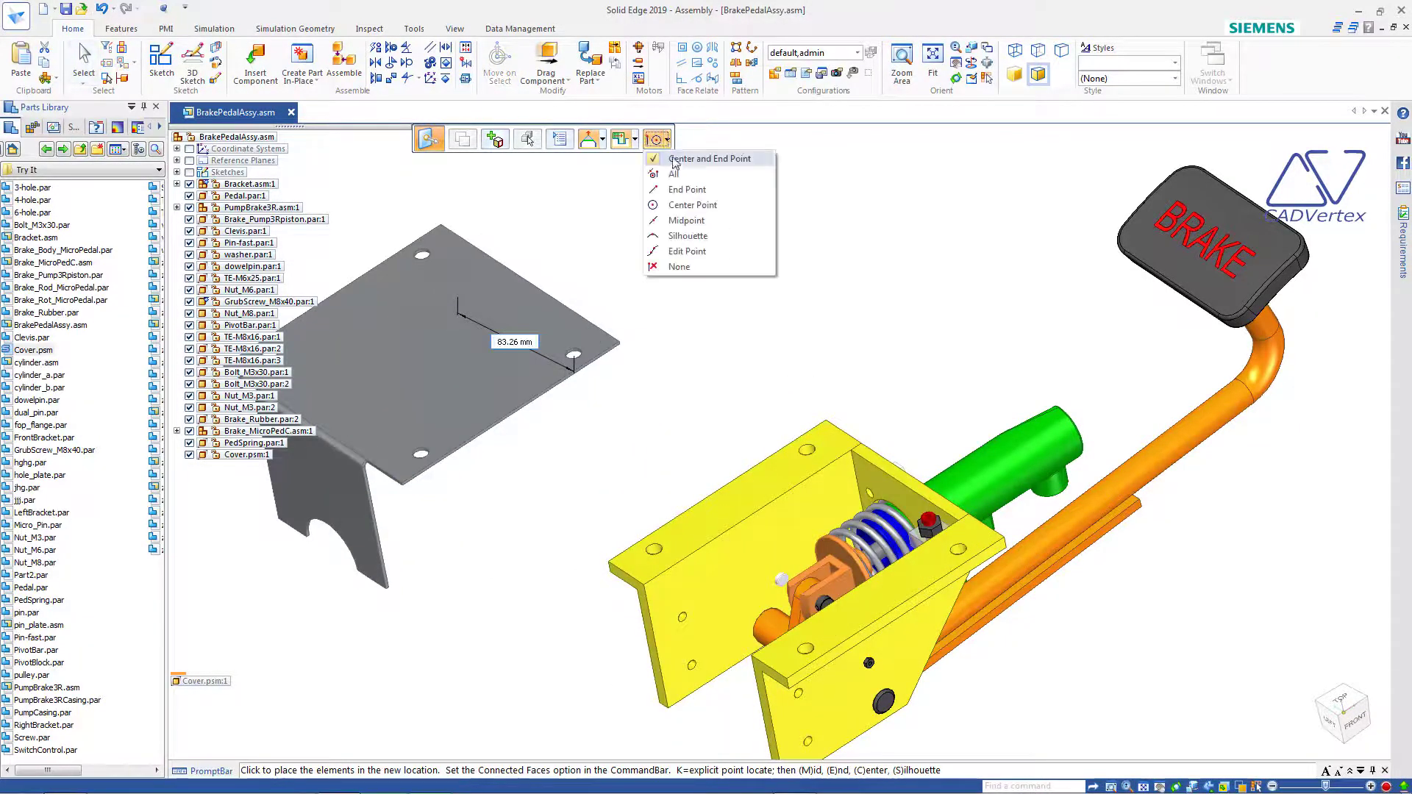
{"action": "left_click", "coordinate": [691, 205]}
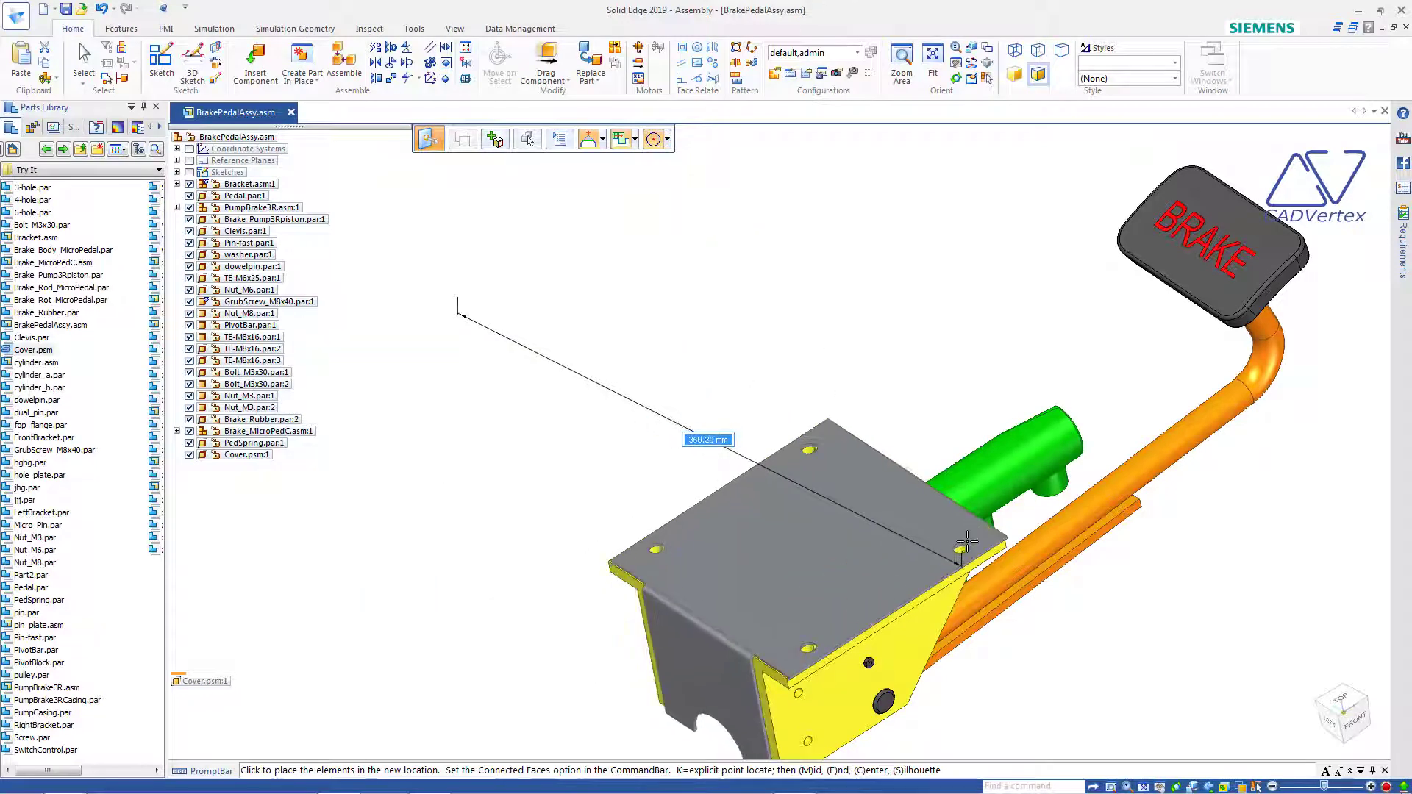
{"action": "left_click", "coordinate": [966, 546]}
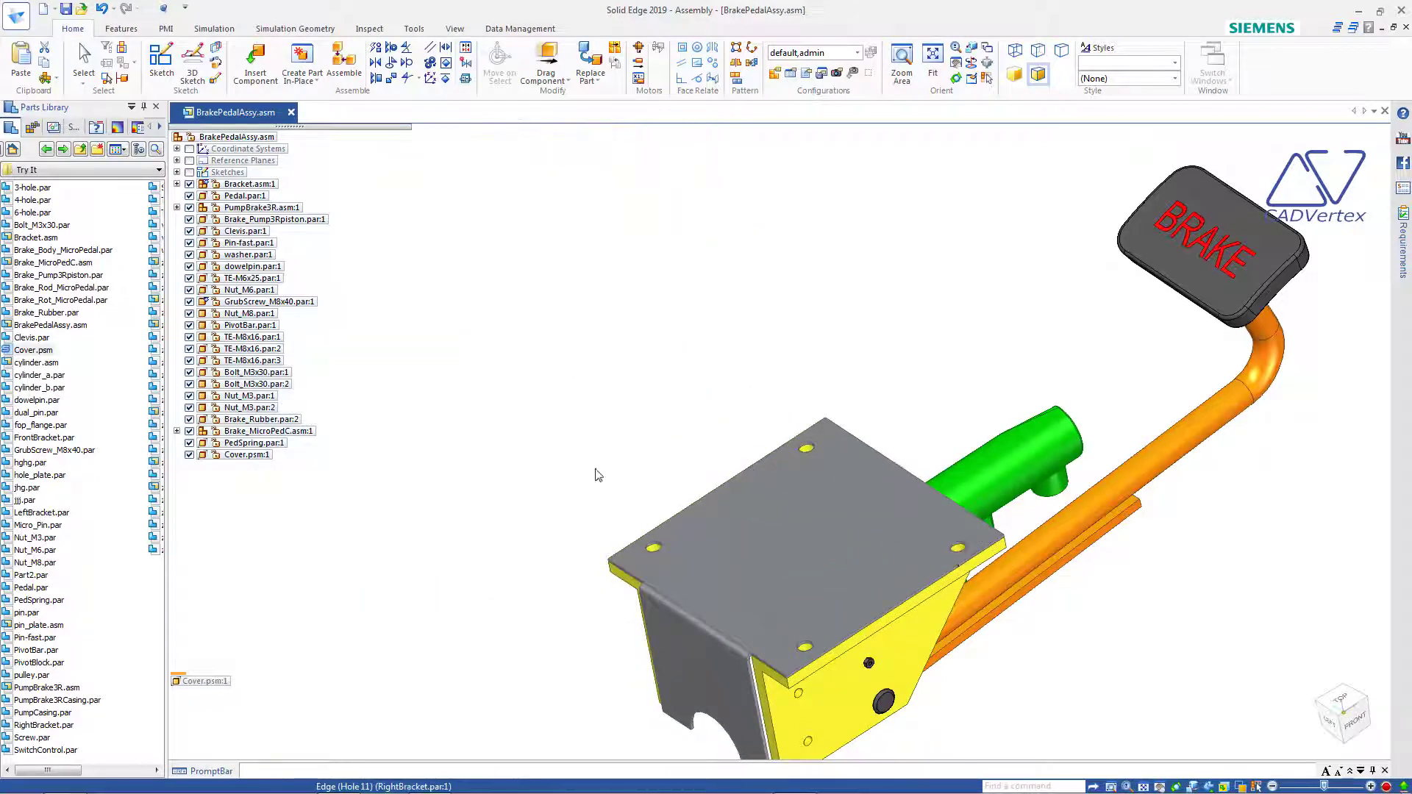
{"action": "left_click", "coordinate": [560, 457]}
- Check the cover's fit on the bracket in the right, front, top and isometric views
{"action": "scroll", "coordinate": [564, 459], "scroll_direction": "down", "scroll_amount": 2}
{"action": "scroll", "coordinate": [561, 441], "scroll_direction": "down", "scroll_amount": 2}
{"action": "key", "text": "ctrl+r"}
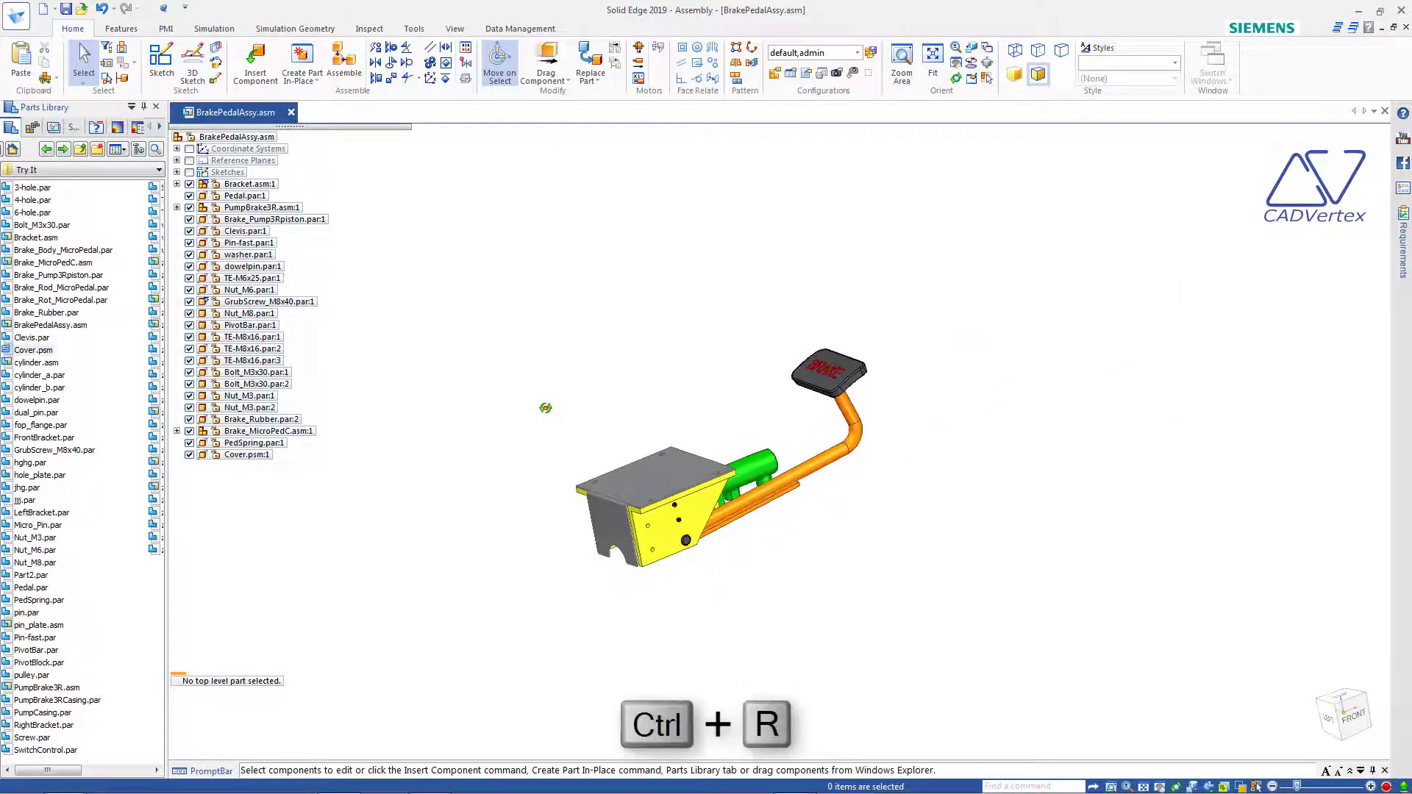
{"action": "key", "text": "ctrl+f"}
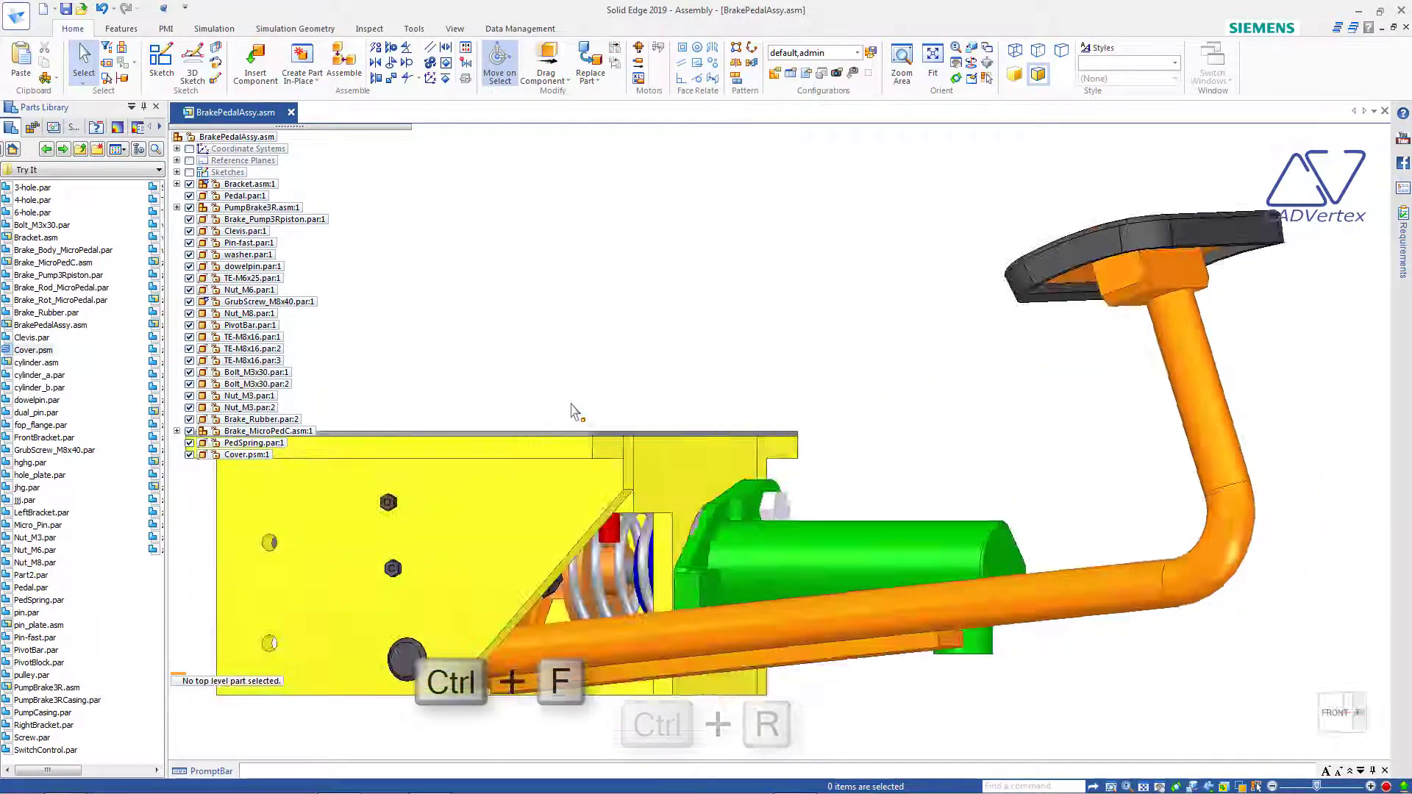
{"action": "key", "text": "ctrl+t"}
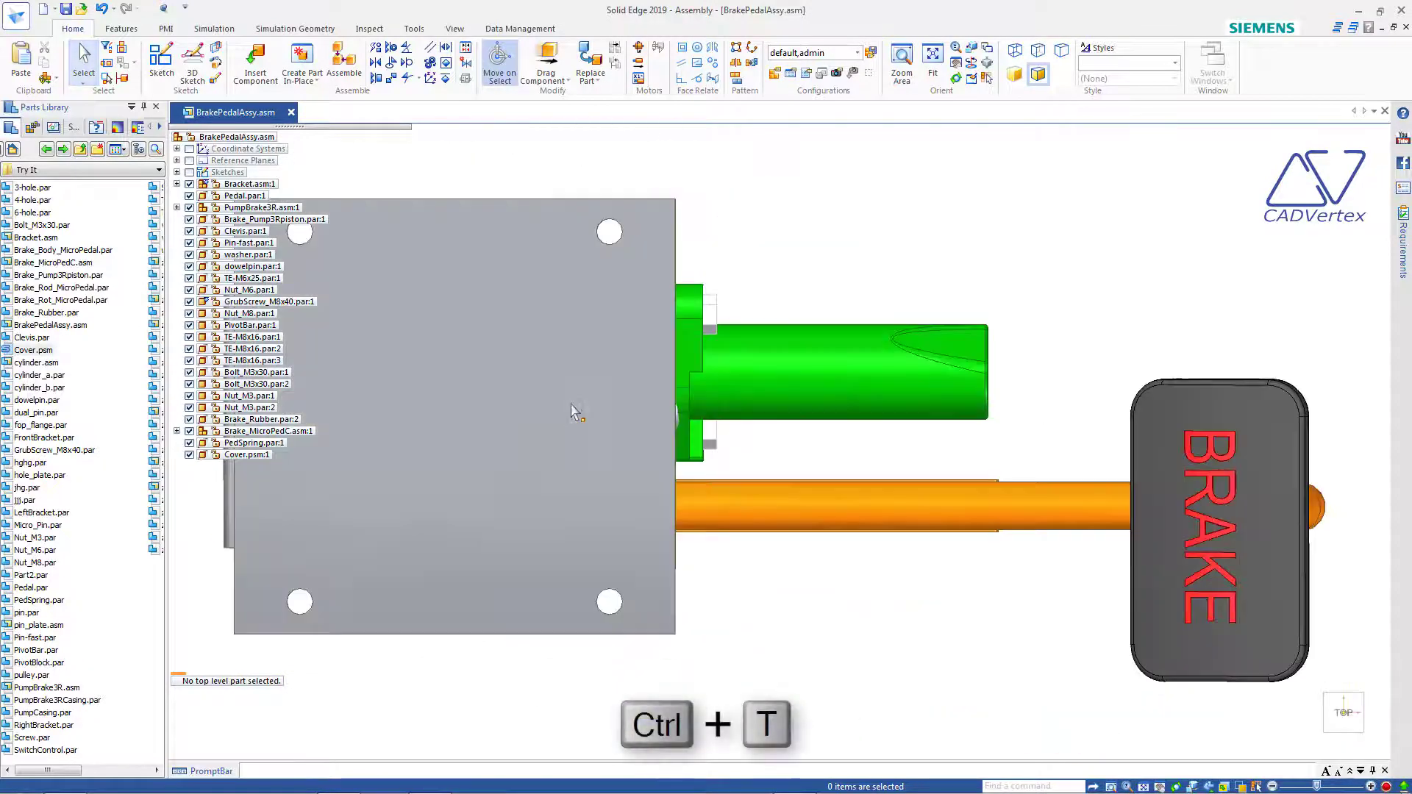
{"action": "key", "text": "ctrl+i"}
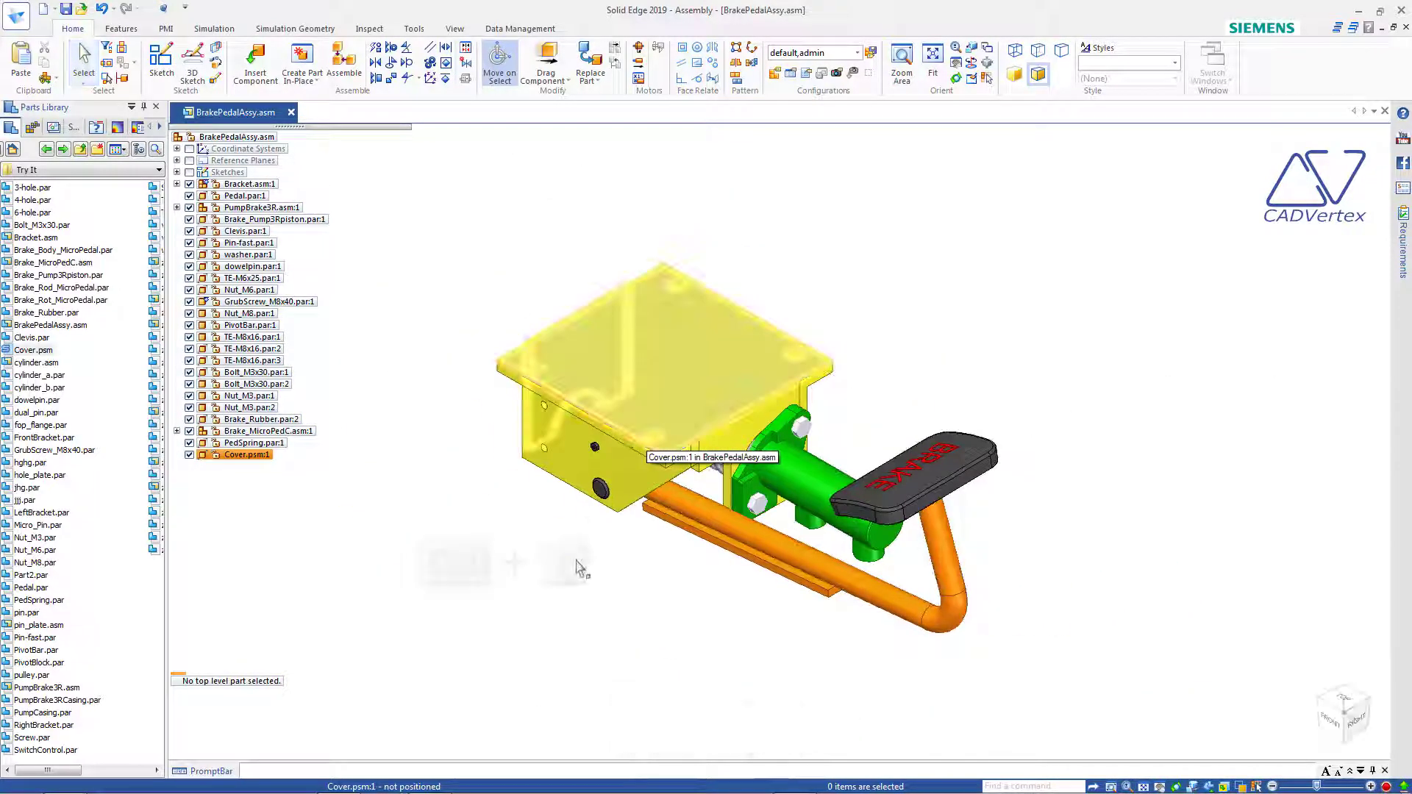
- Process the cover and bracket with the Assembly Relationship Assistant, checking Select Set 1 against Select Set 2
{"action": "left_click", "coordinate": [466, 66]}
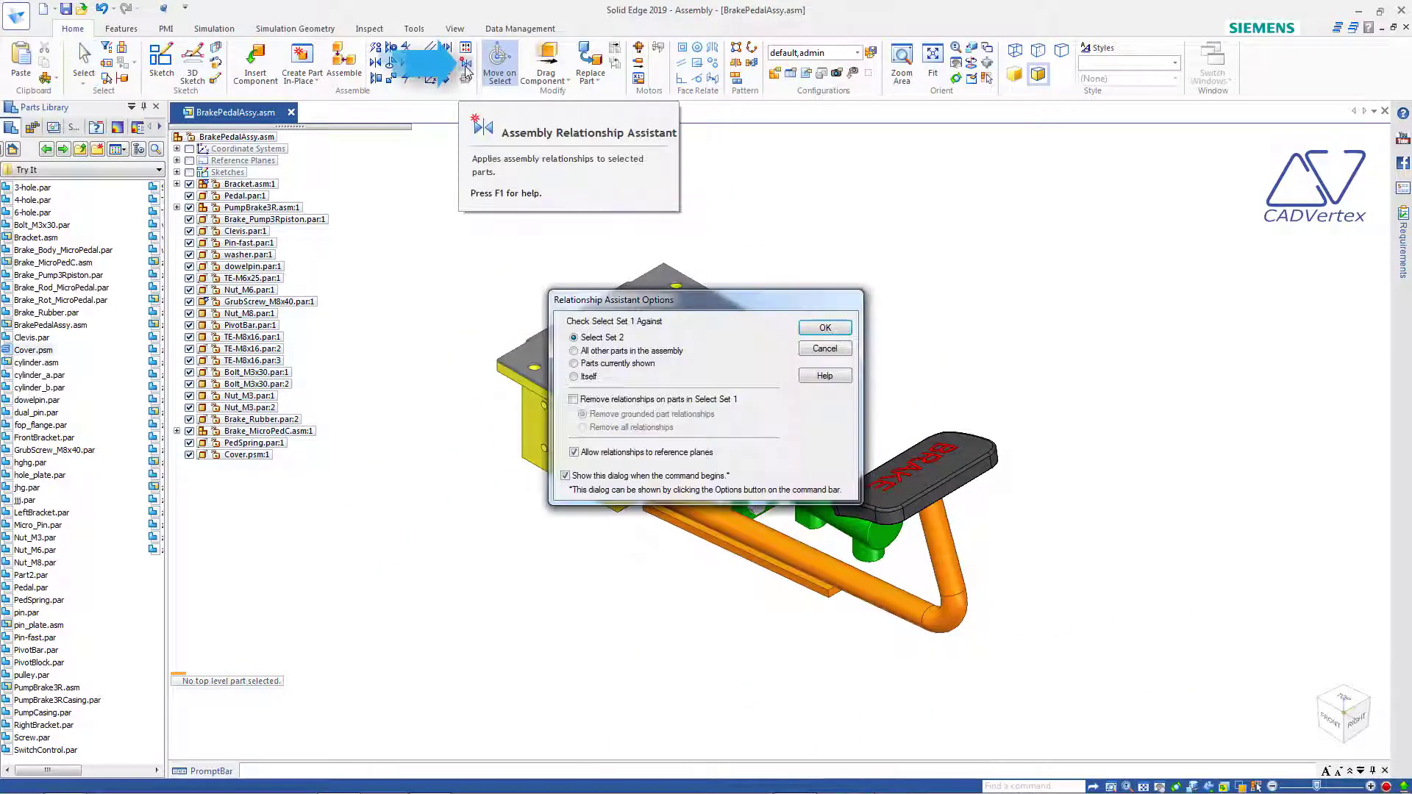
{"action": "left_click", "coordinate": [823, 328]}
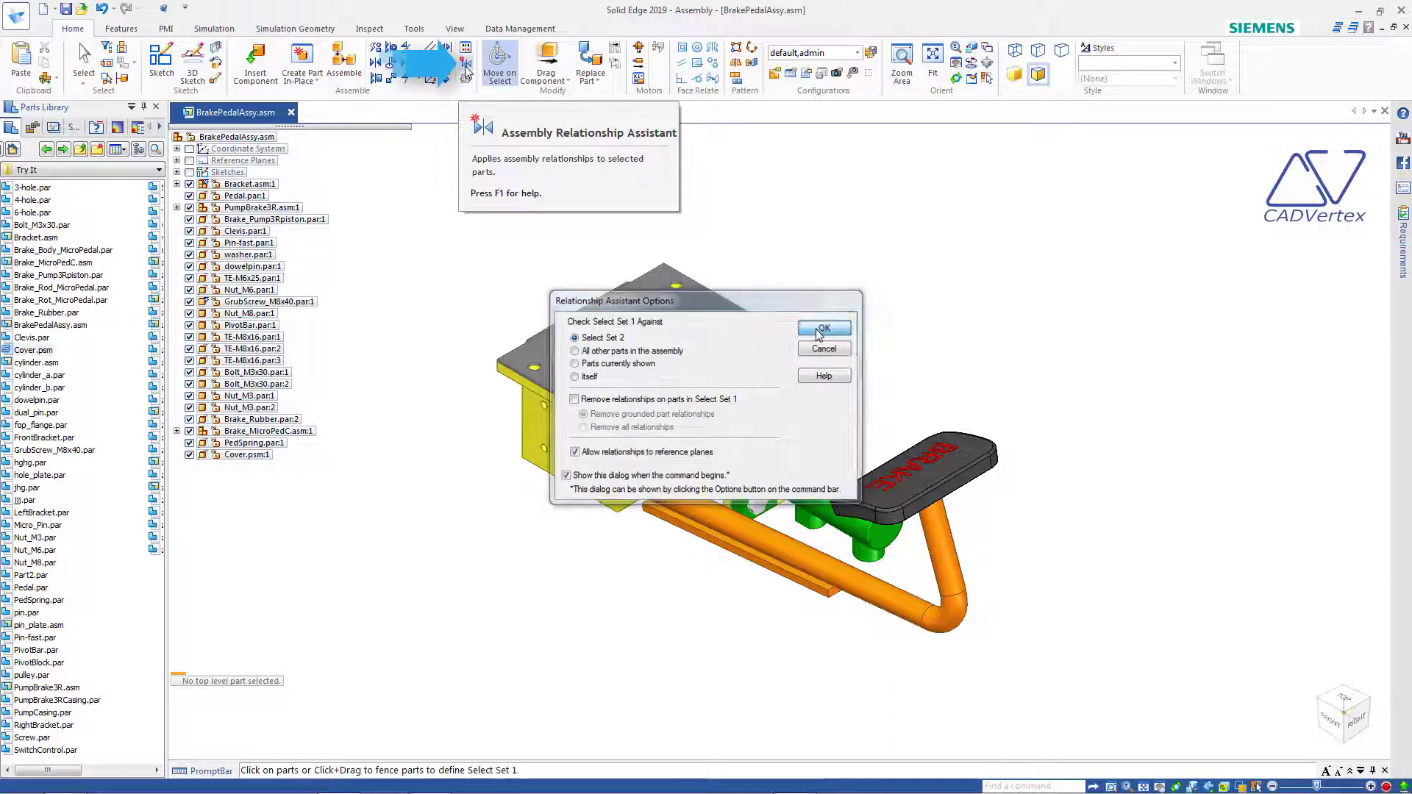
{"action": "left_click", "coordinate": [556, 494]}
{"action": "left_click", "coordinate": [615, 139]}
{"action": "left_click", "coordinate": [421, 536]}
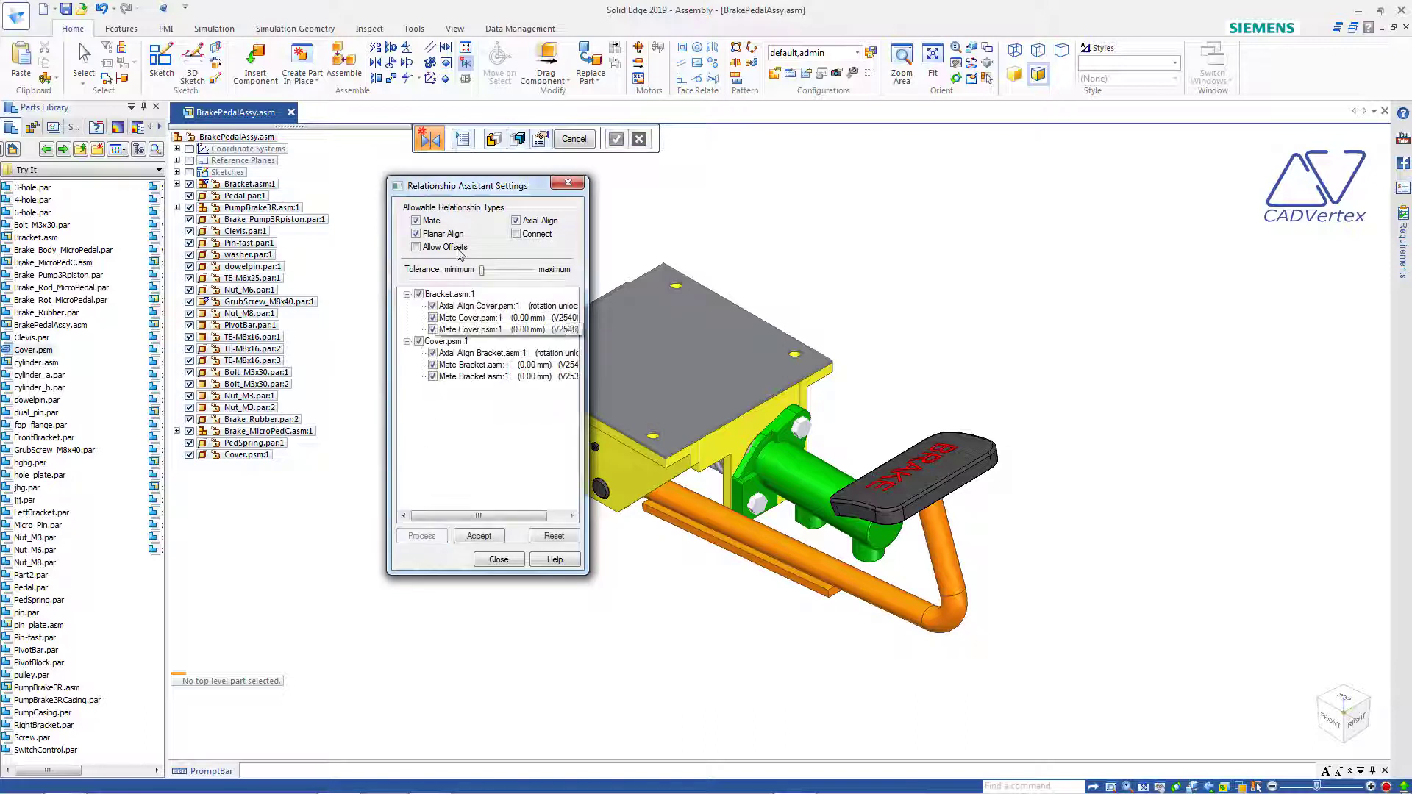
- Accept the proposed axial align and mate relationships between cover and bracket, and leave the Relationship Assistant
{"action": "left_click_drag", "start_coordinate": [470, 186], "coordinate": [377, 207]}
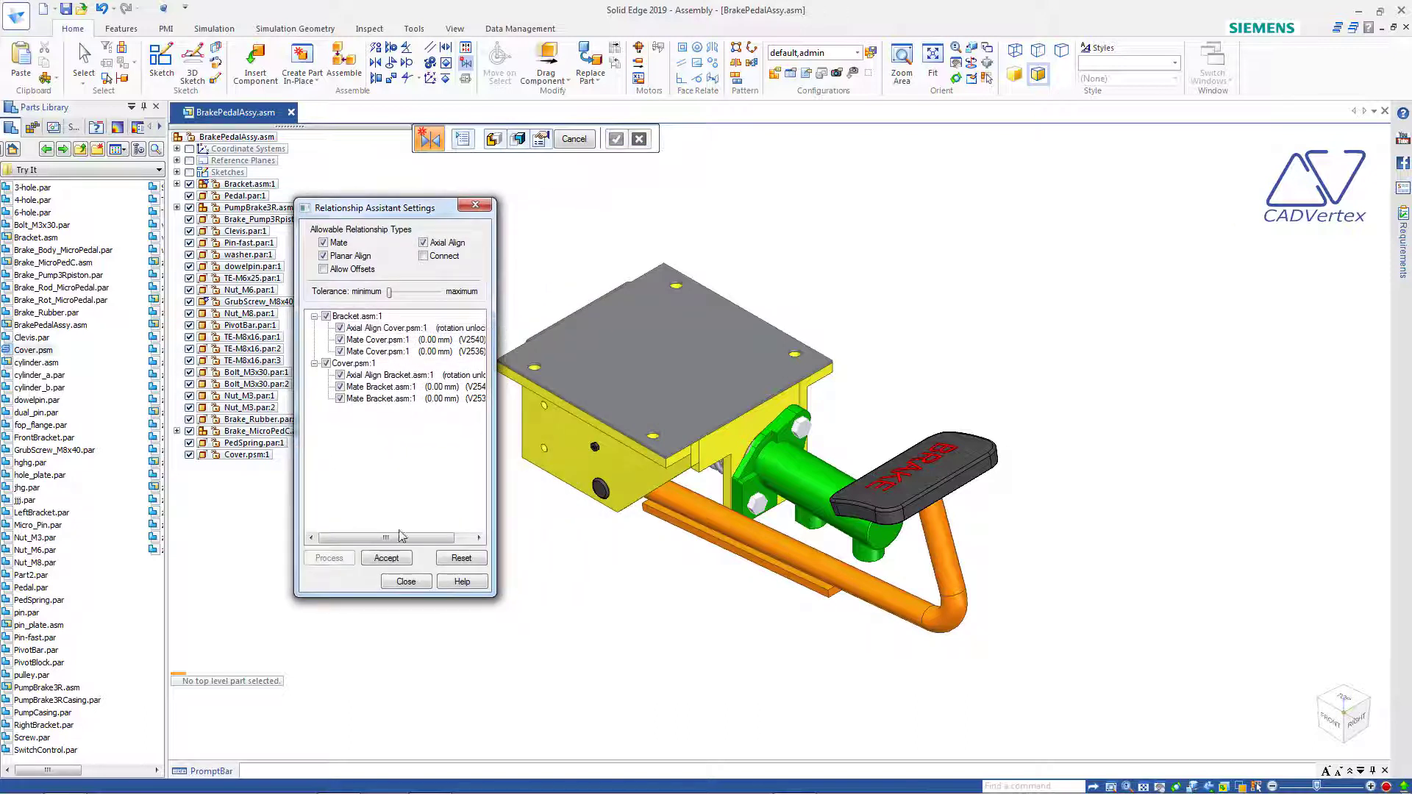
{"action": "left_click", "coordinate": [400, 561]}
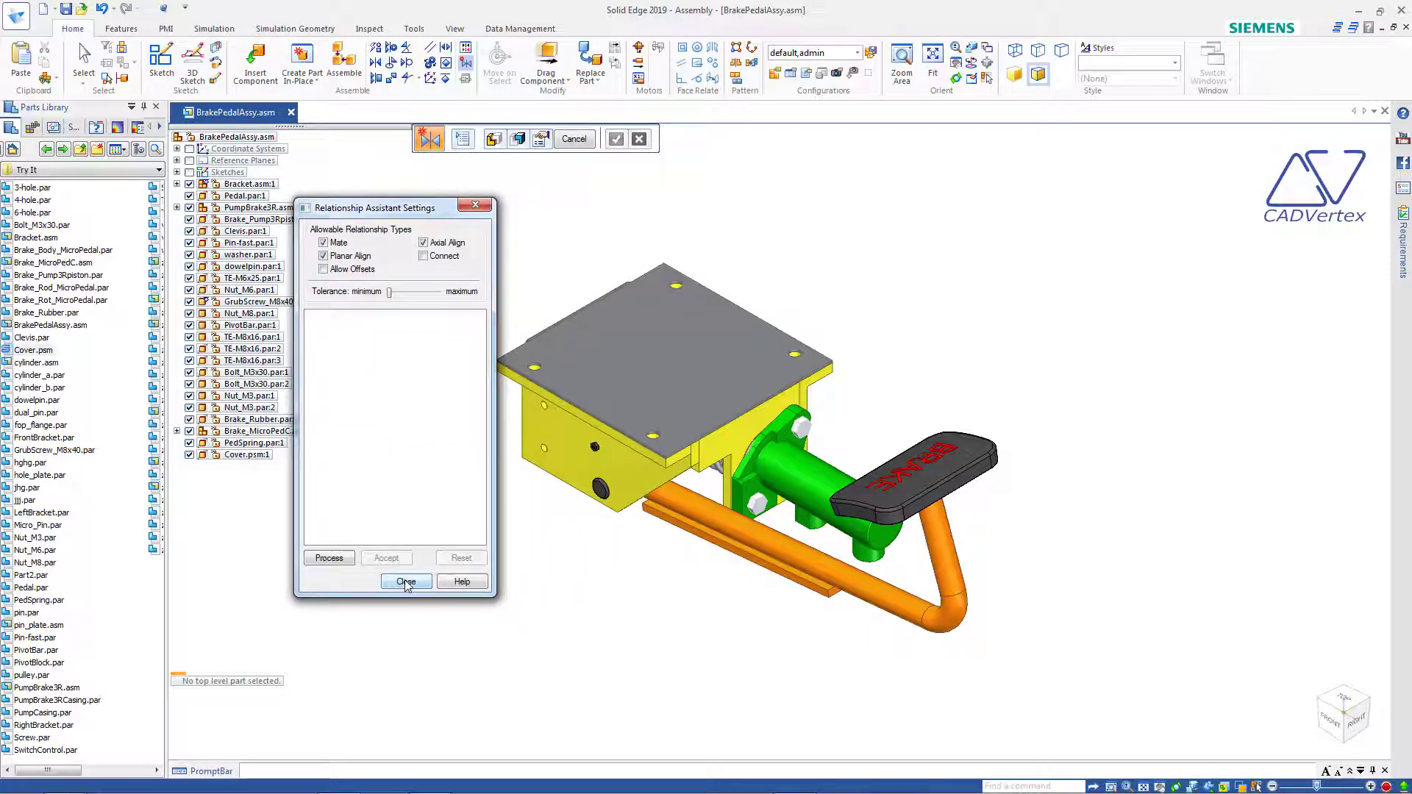
{"action": "left_click", "coordinate": [405, 581]}
{"action": "left_click", "coordinate": [575, 139]}
- Examine the cover's relationships to the bracket, highlighting the mate V2540 in the model
{"action": "left_click", "coordinate": [246, 454]}
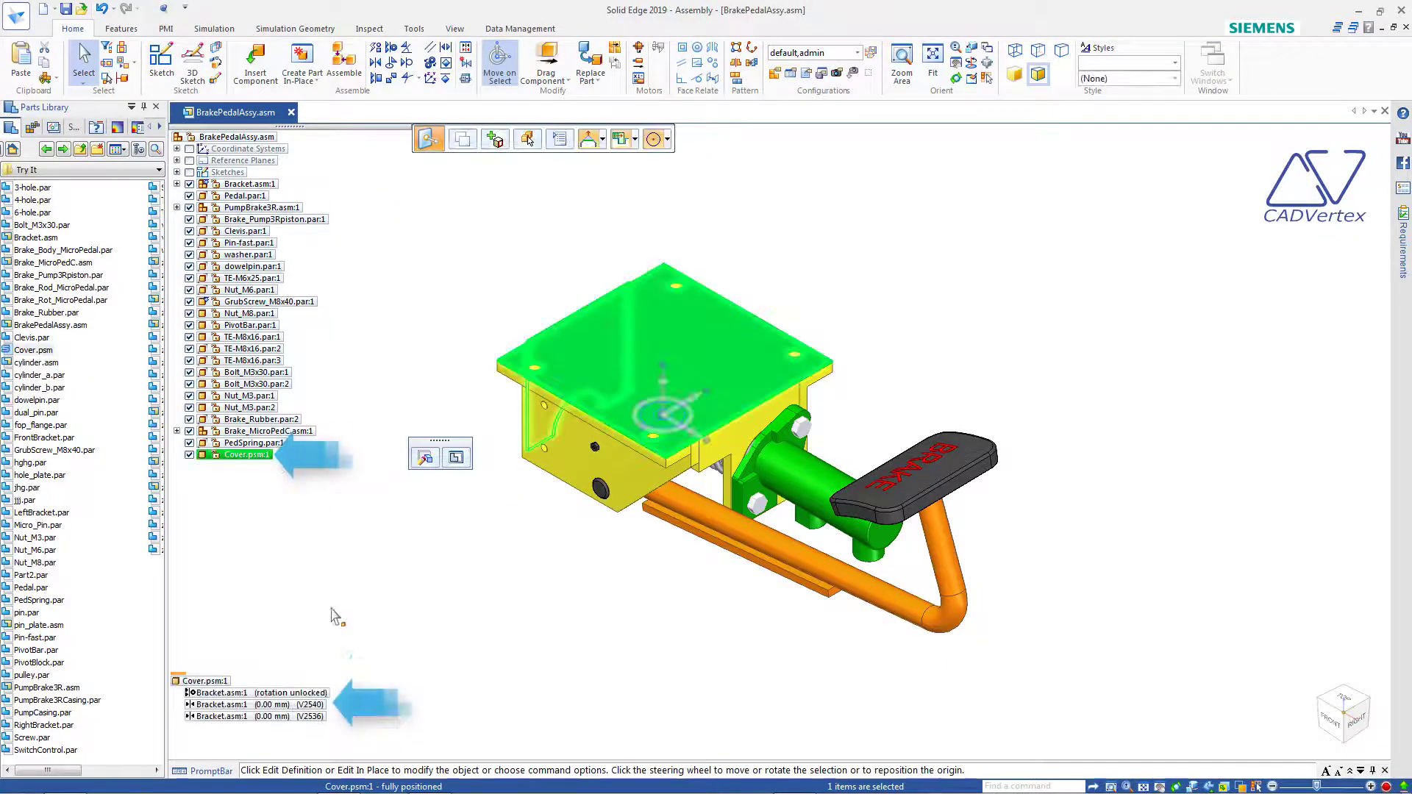
{"action": "left_click", "coordinate": [257, 705]}
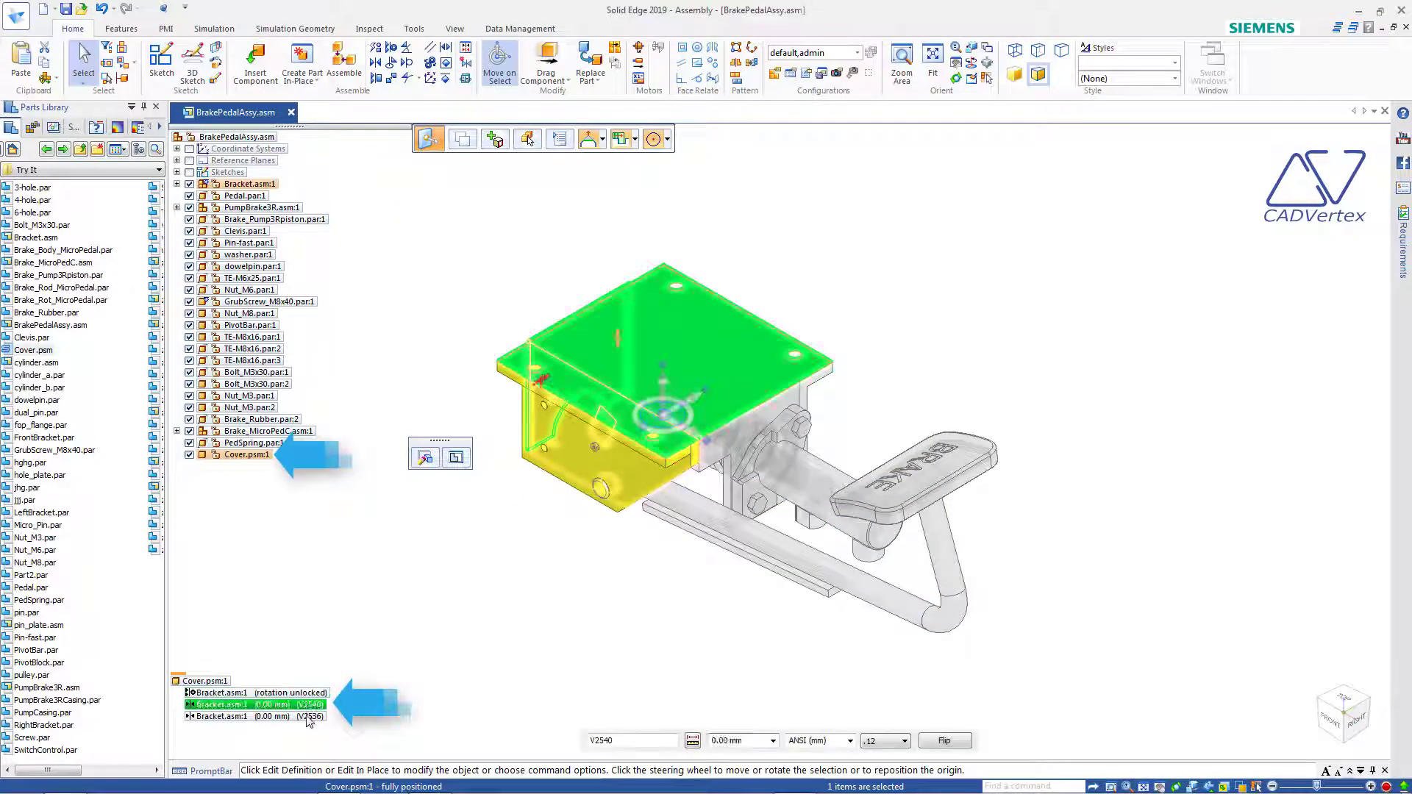
{"action": "left_click", "coordinate": [519, 583]}
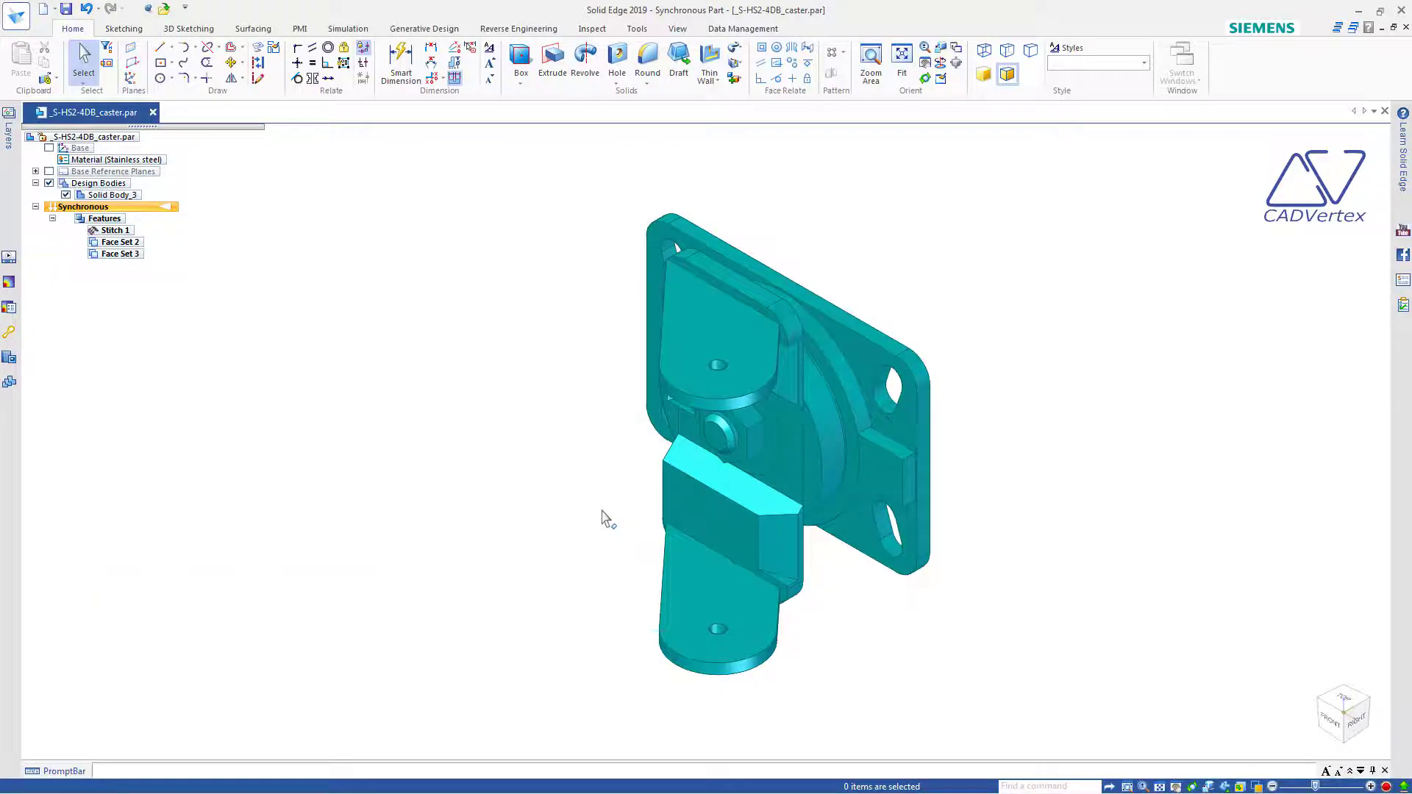
- Select the entire caster body in the isometric view and turn the steering wheel's ring by 90°
{"action": "middle_click_drag", "start_coordinate": [607, 519], "coordinate": [680, 439]}
{"action": "key", "text": "ctrl+i"}
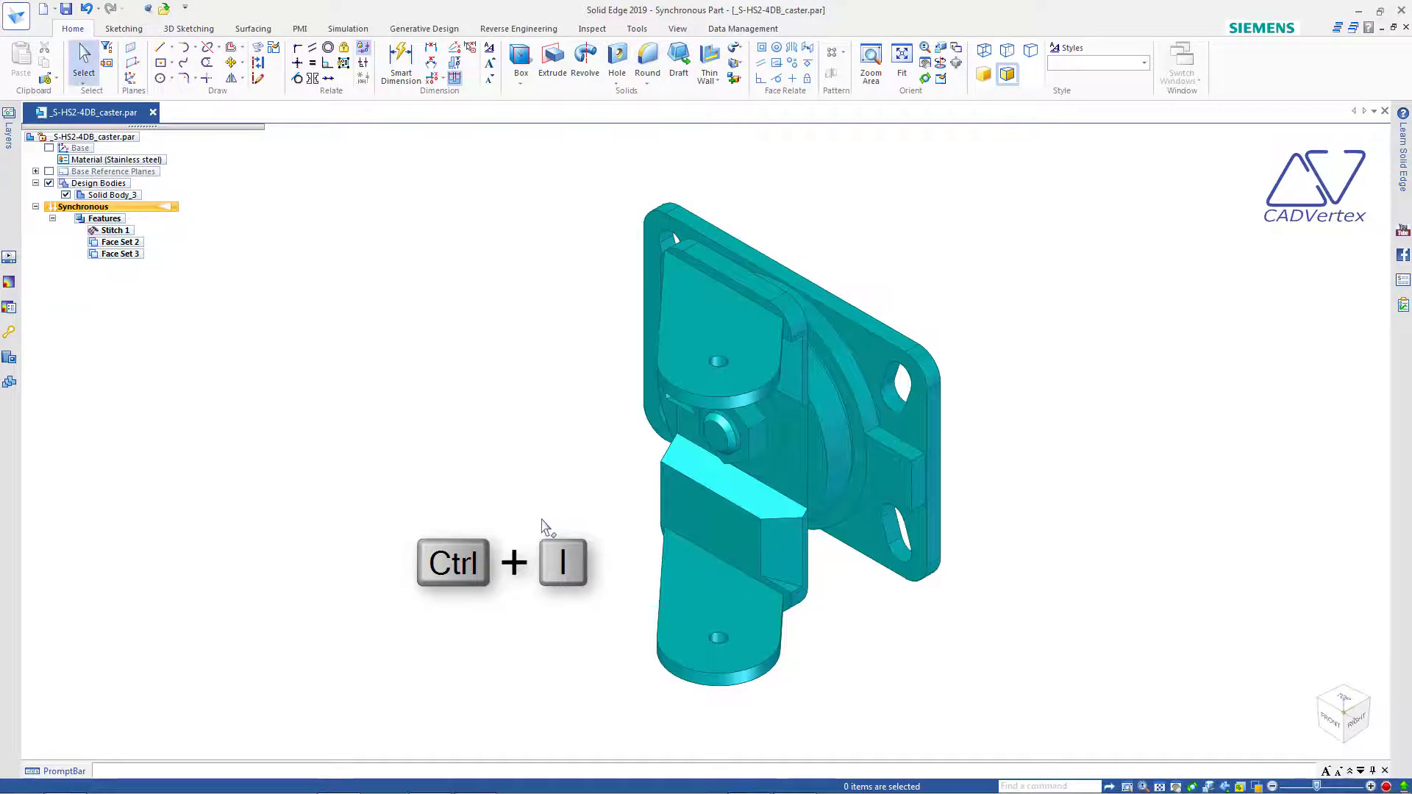
{"action": "scroll", "coordinate": [599, 495], "scroll_direction": "down", "scroll_amount": 3}
{"action": "left_click_drag", "start_coordinate": [548, 300], "coordinate": [917, 687]}
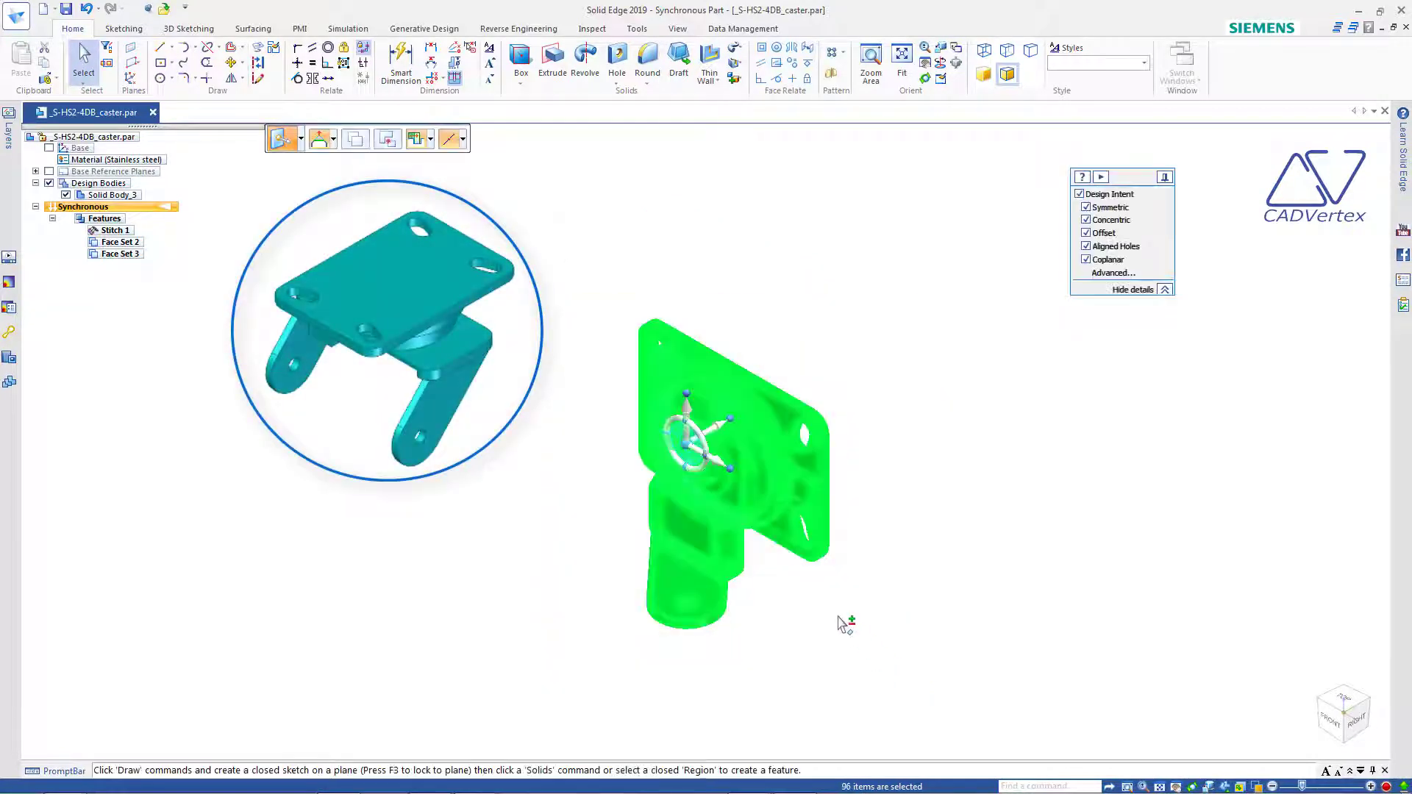
{"action": "left_click", "coordinate": [732, 470], "text": "ctrl"}
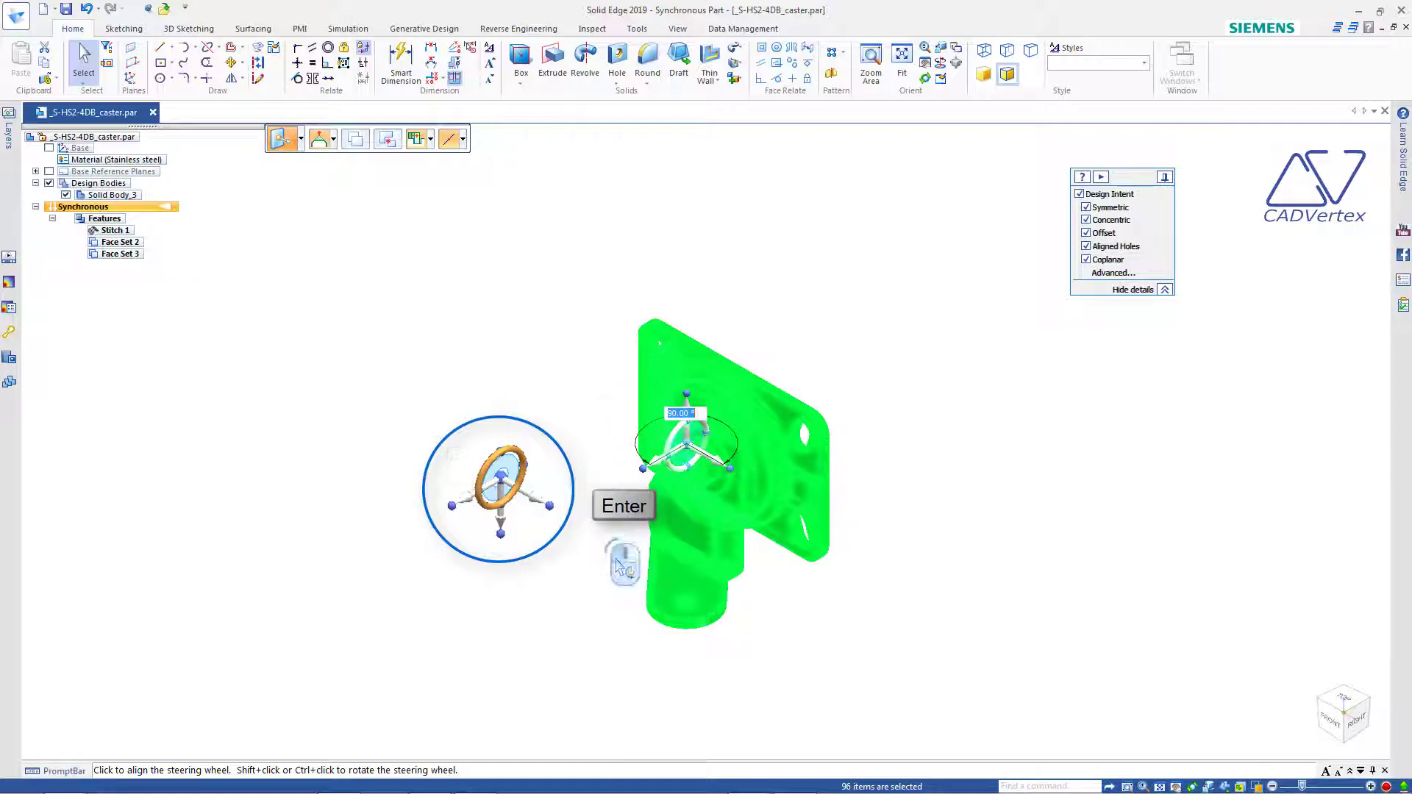
{"action": "key", "text": "Return"}
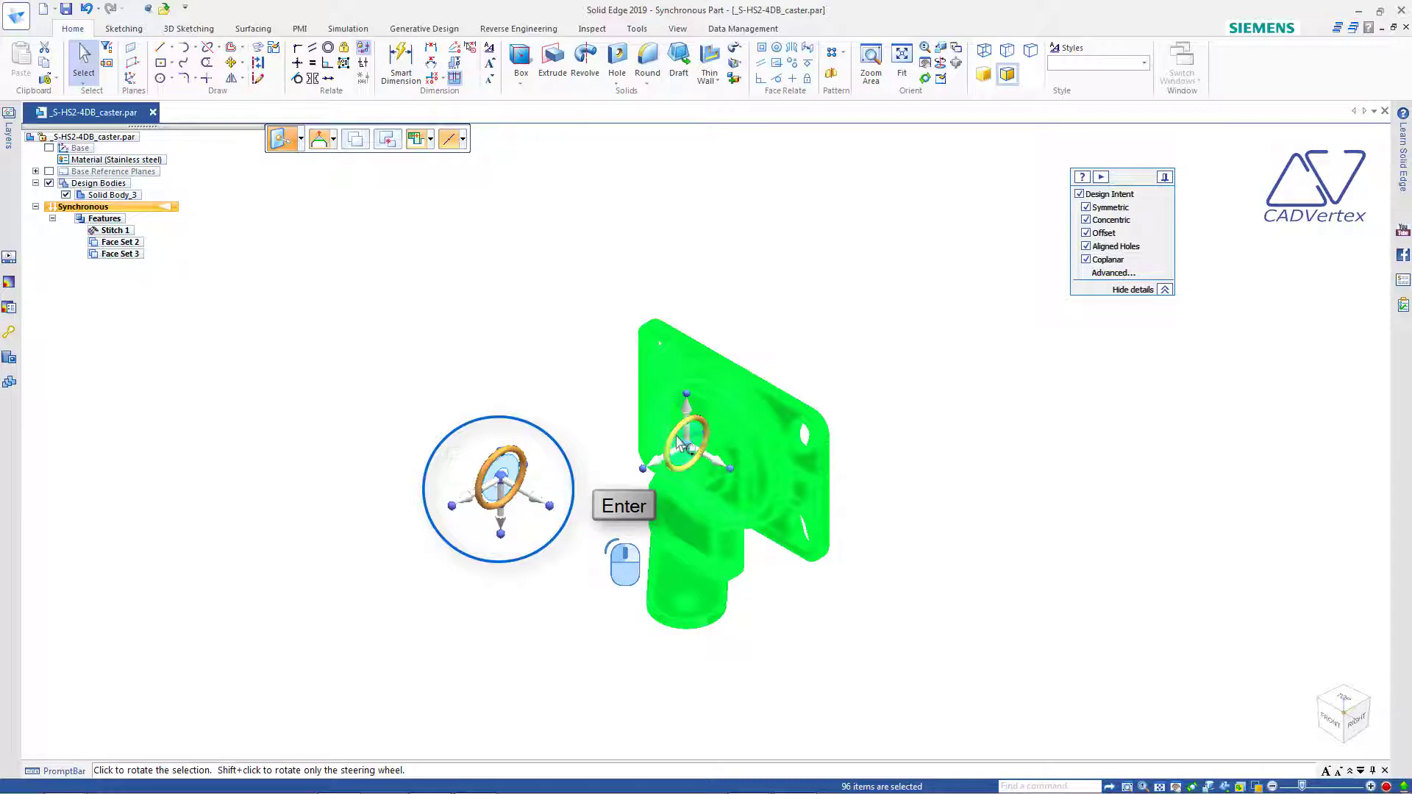
- Rotate the selected caster 90° with the steering wheel so its mounting plate lies horizontal at the top
{"action": "left_click", "coordinate": [676, 439]}
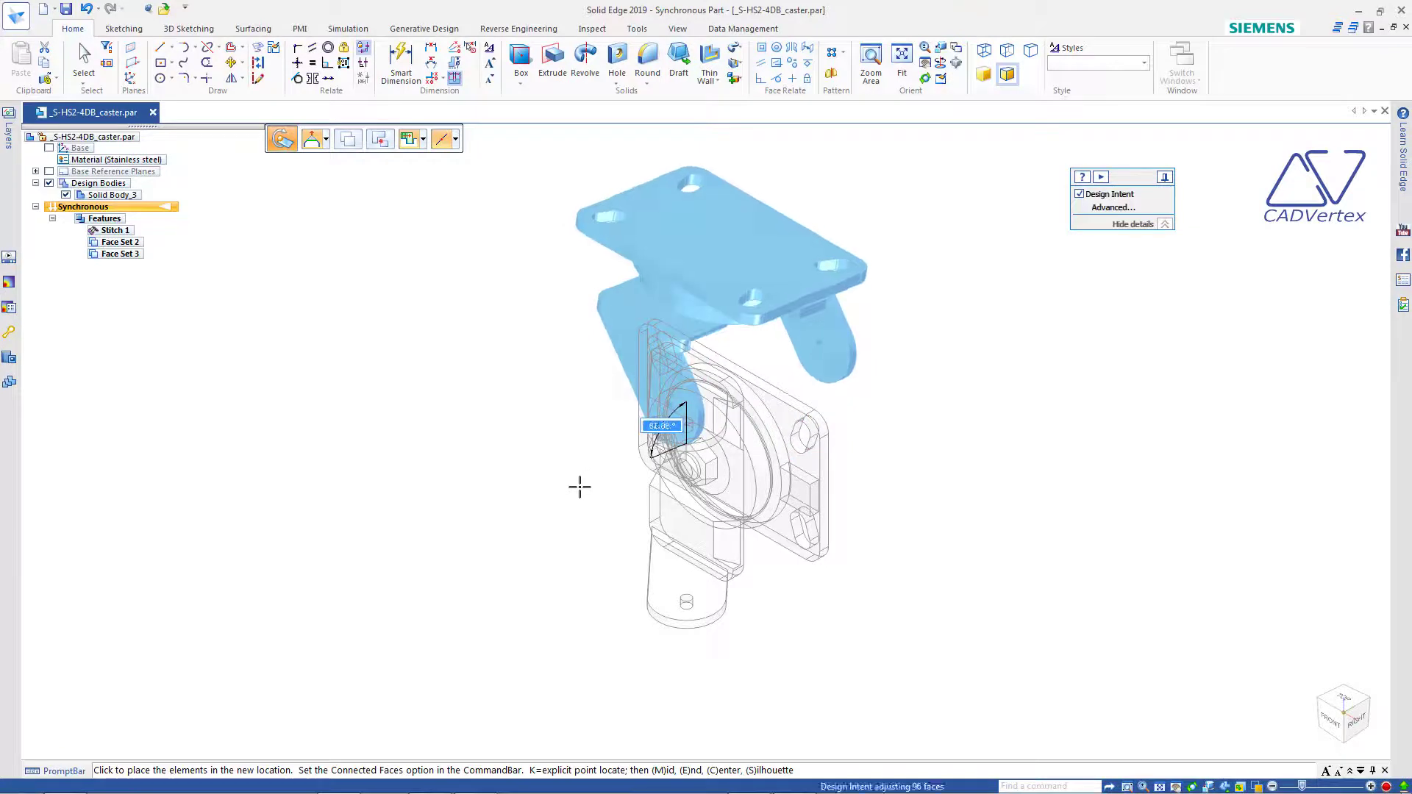
{"action": "type", "text": "90"}
{"action": "key", "text": "Return"}
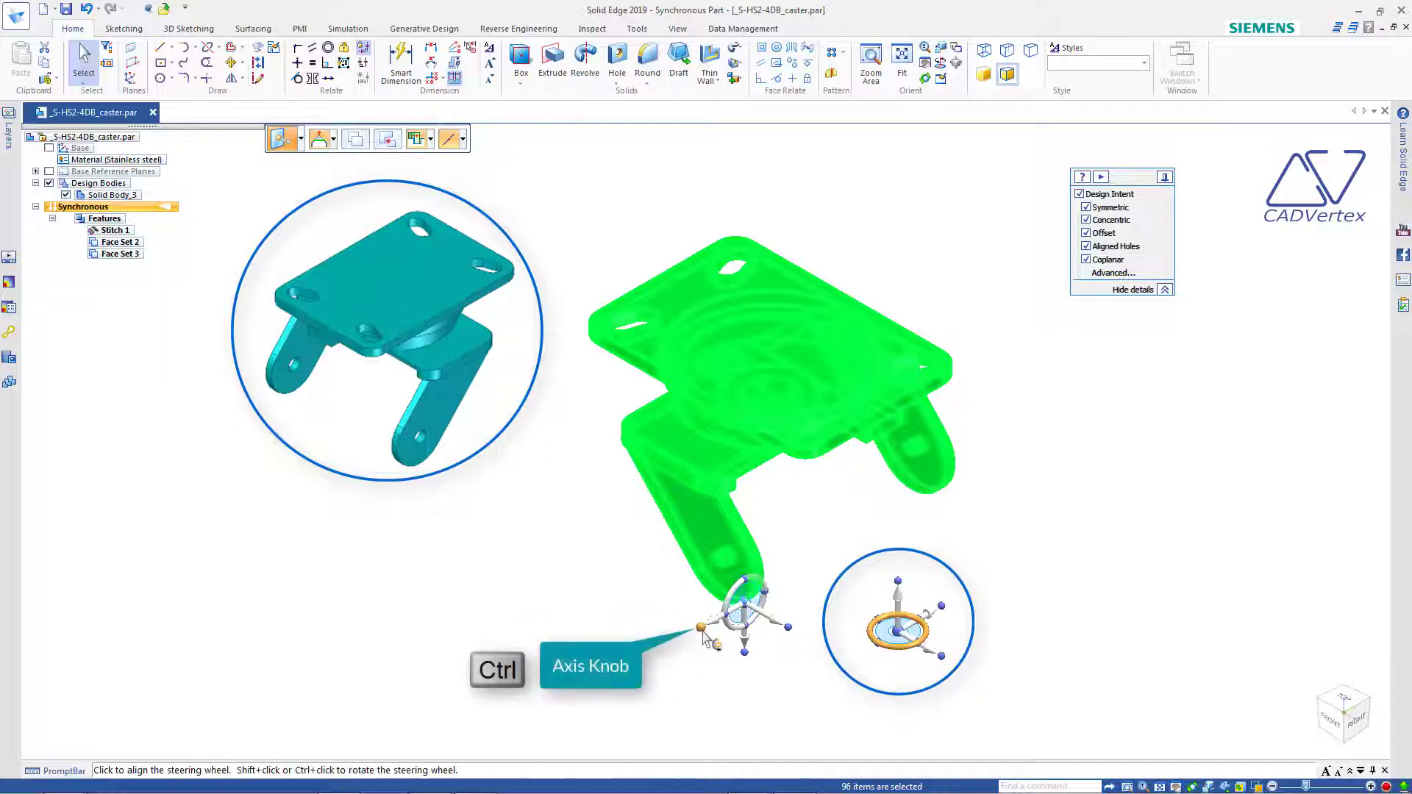
- Turn the steering wheel 90° to lay its ring horizontal, and rotate the caster a quarter turn about the vertical axis
{"action": "left_click_drag", "start_coordinate": [702, 635], "coordinate": [781, 668], "text": "ctrl"}
{"action": "key", "text": "Escape"}
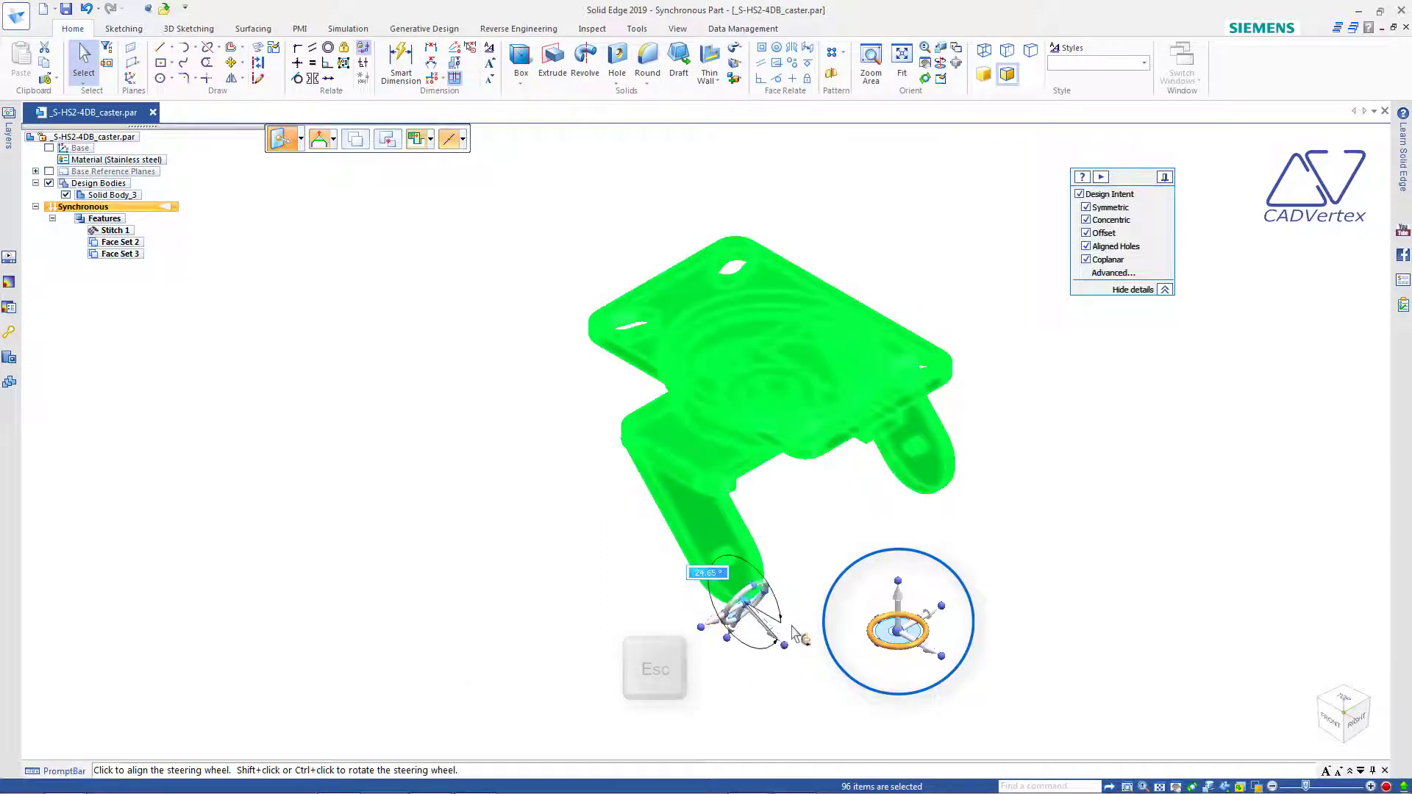
{"action": "left_click", "coordinate": [808, 592], "text": "ctrl"}
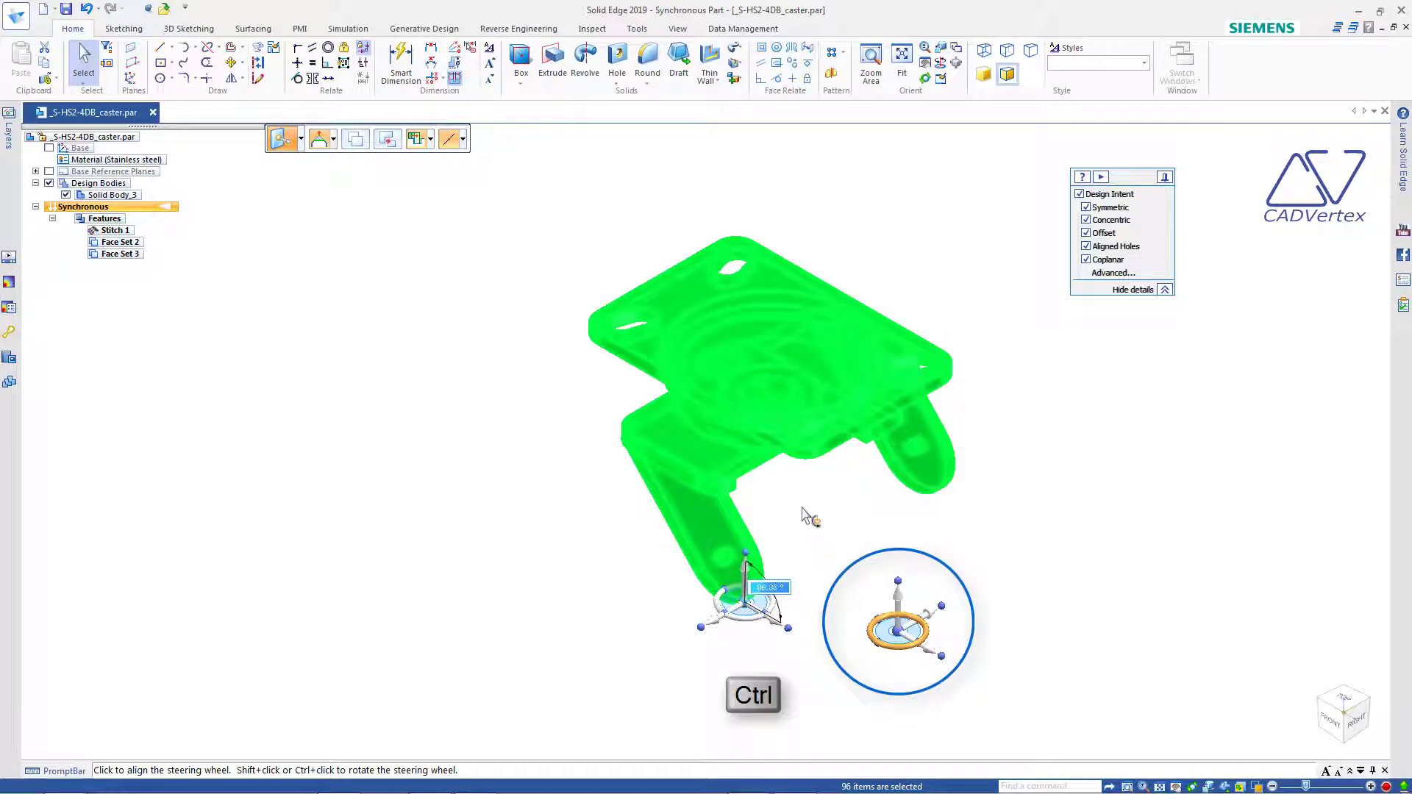
{"action": "key", "text": "Return"}
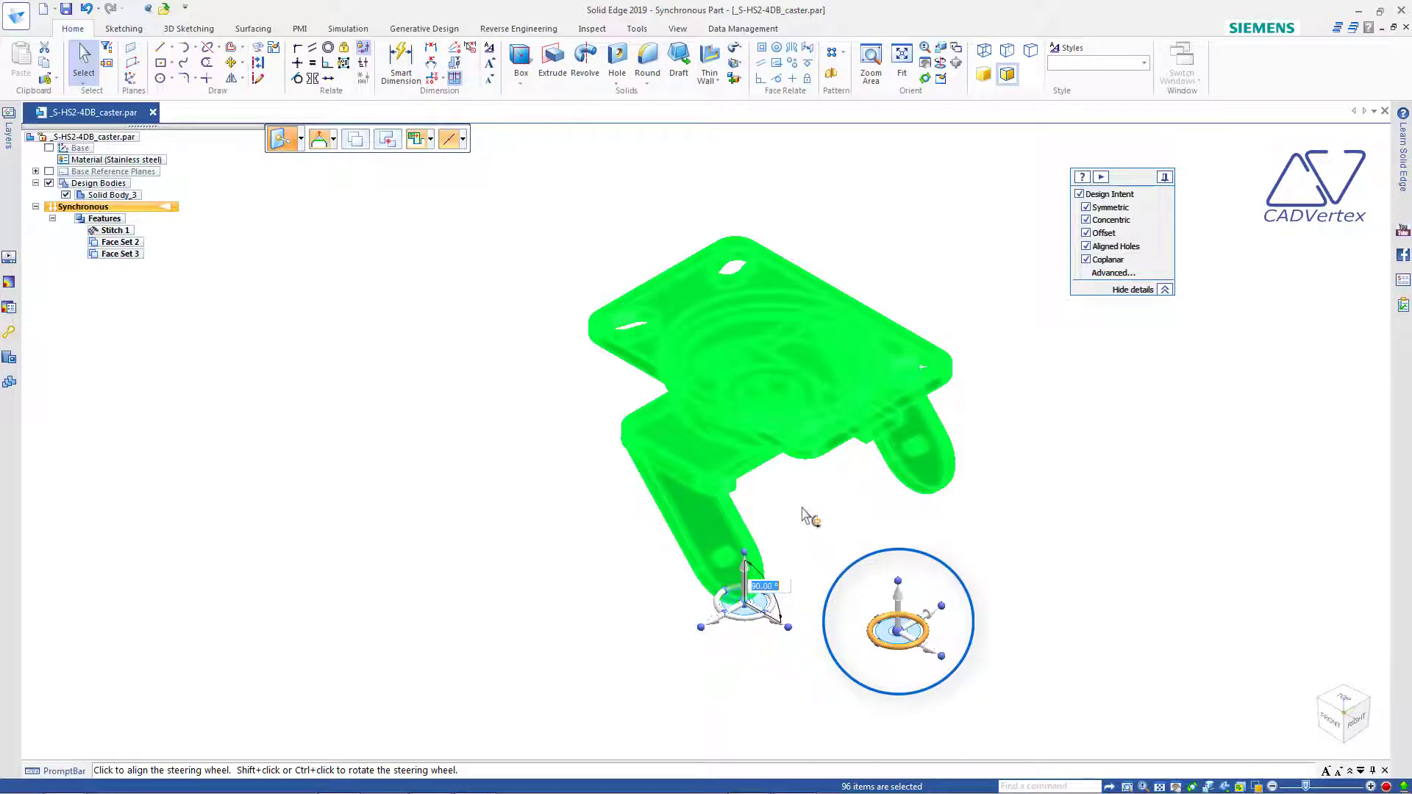
{"action": "left_click", "coordinate": [757, 628]}
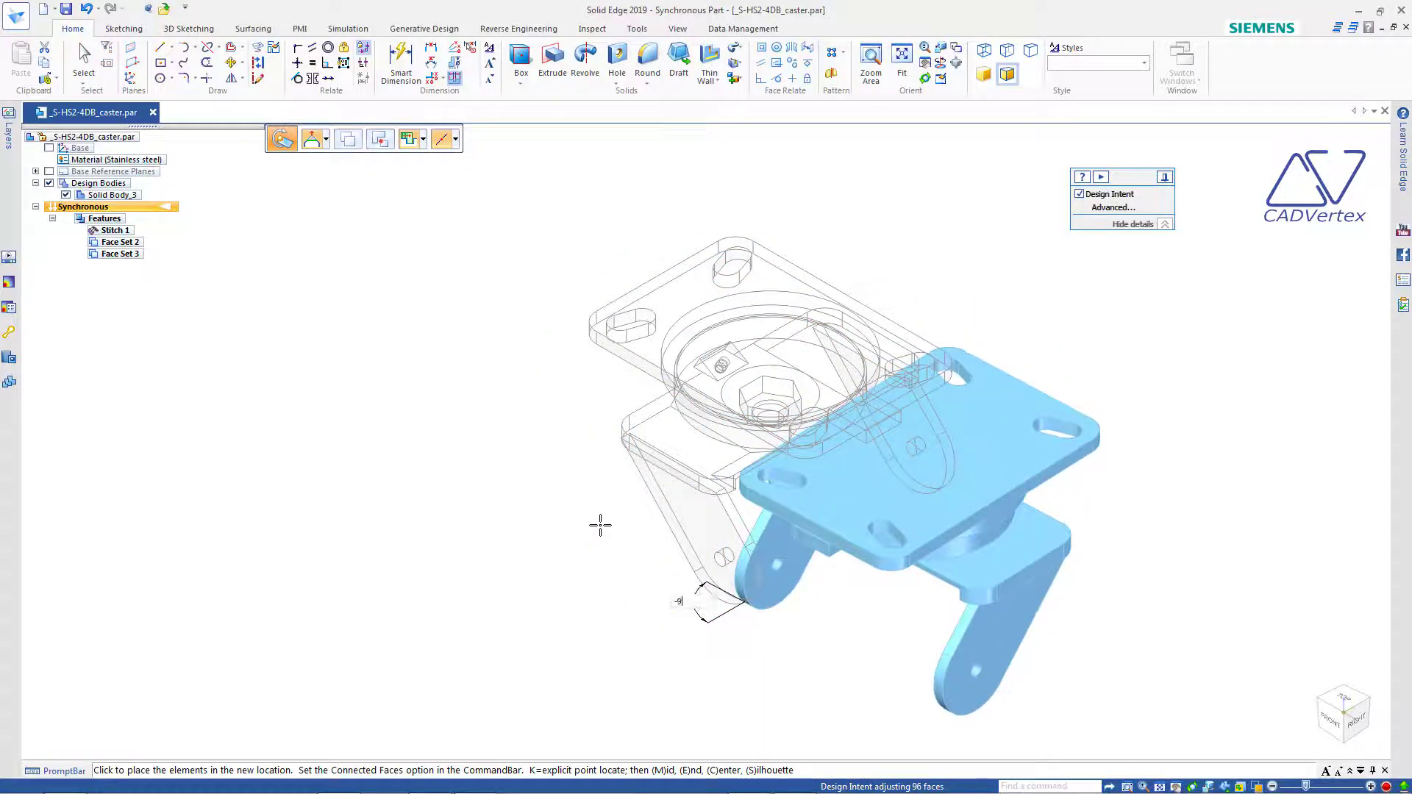
{"action": "key", "text": "Return"}
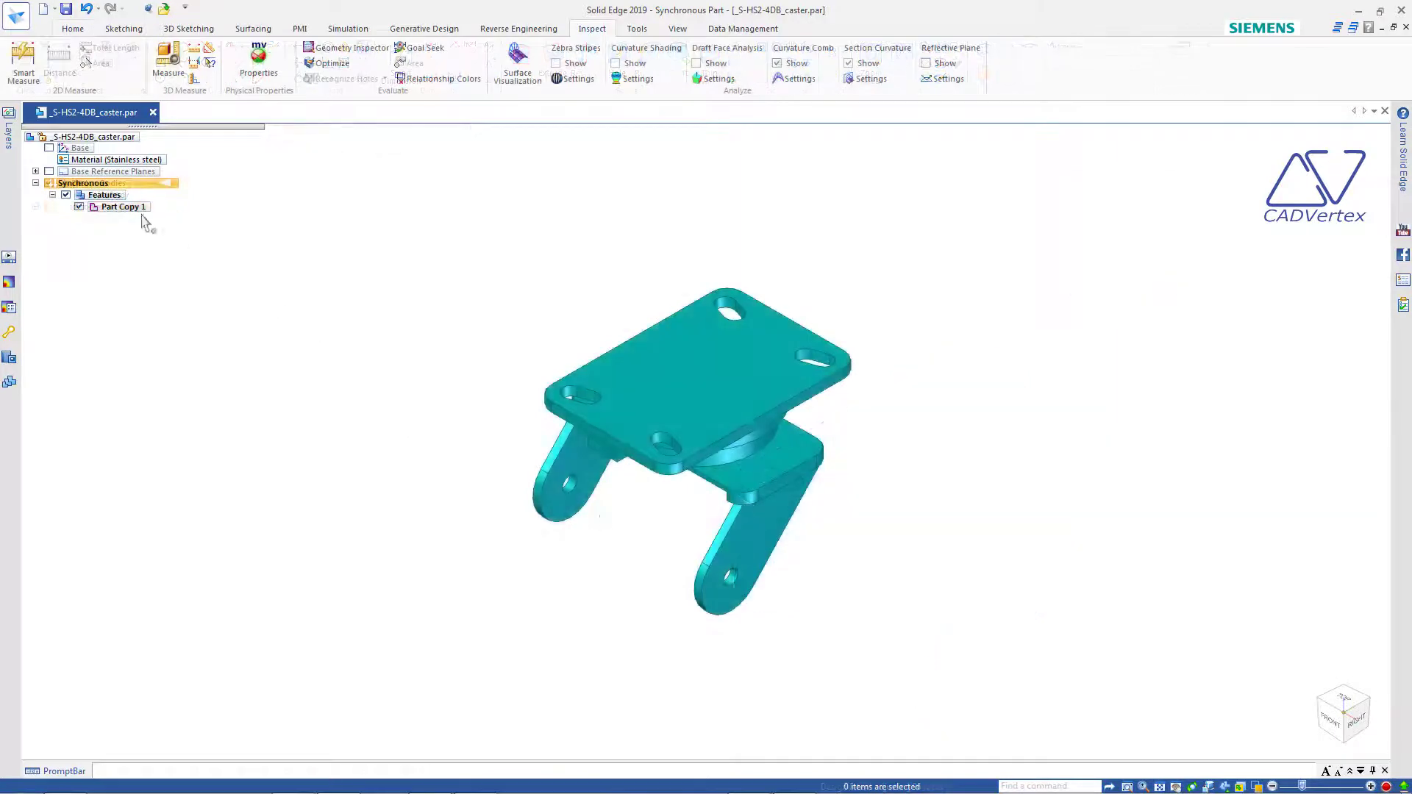
- Show the Base coordinate system and check the caster's offset from it in the front, right, top and isometric views
{"action": "left_click", "coordinate": [49, 148]}
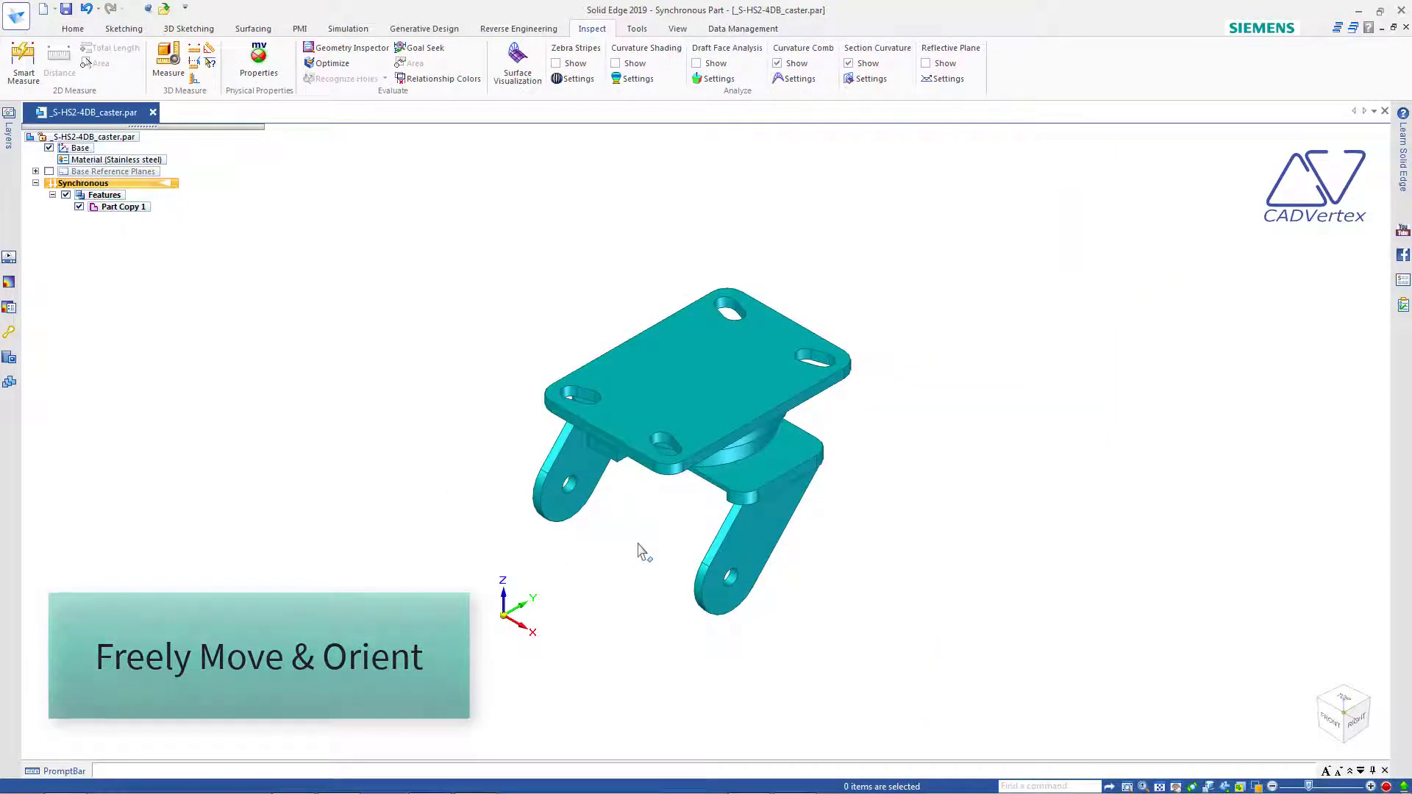
{"action": "middle_click_drag", "start_coordinate": [637, 550], "coordinate": [743, 461]}
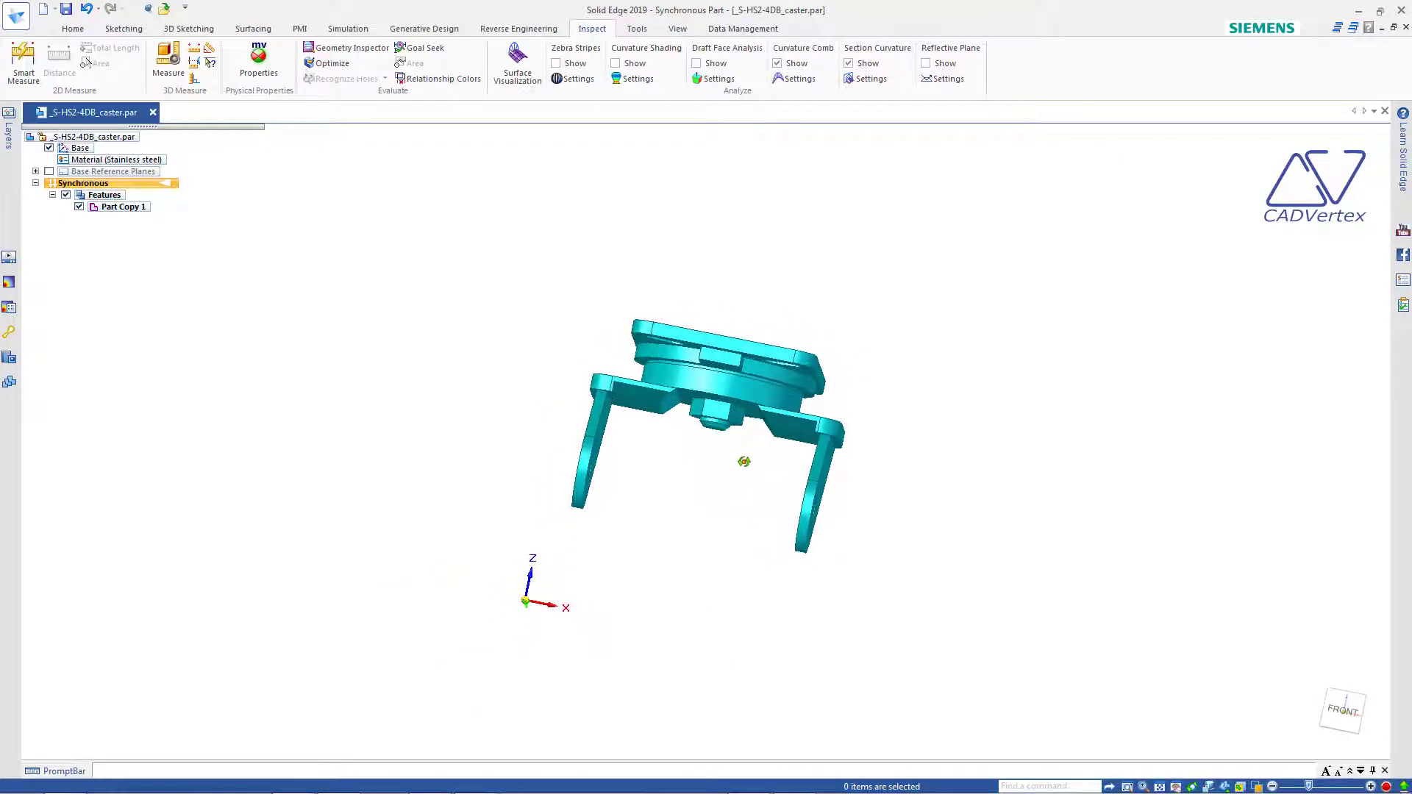
{"action": "key", "text": "ctrl+r"}
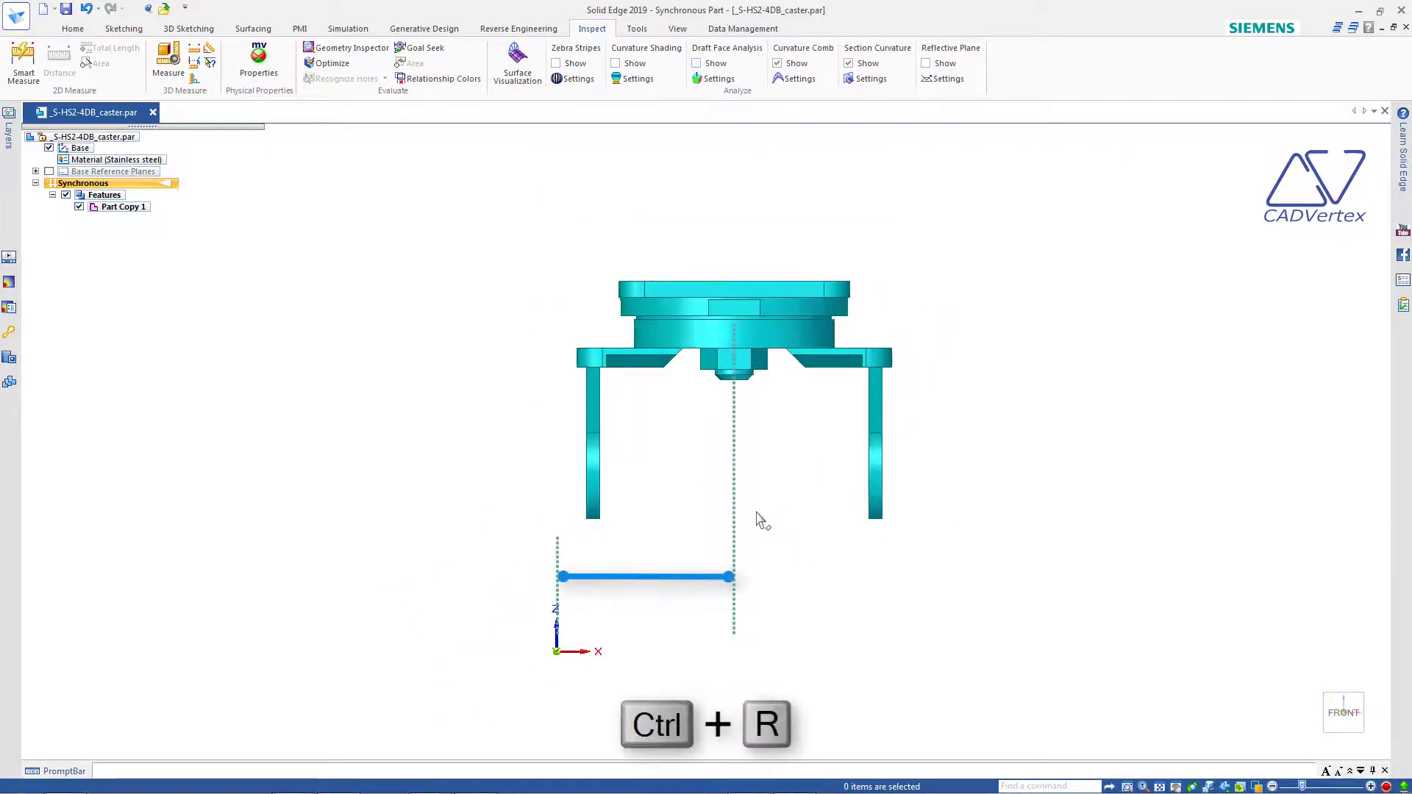
{"action": "key", "text": "ctrl+f"}
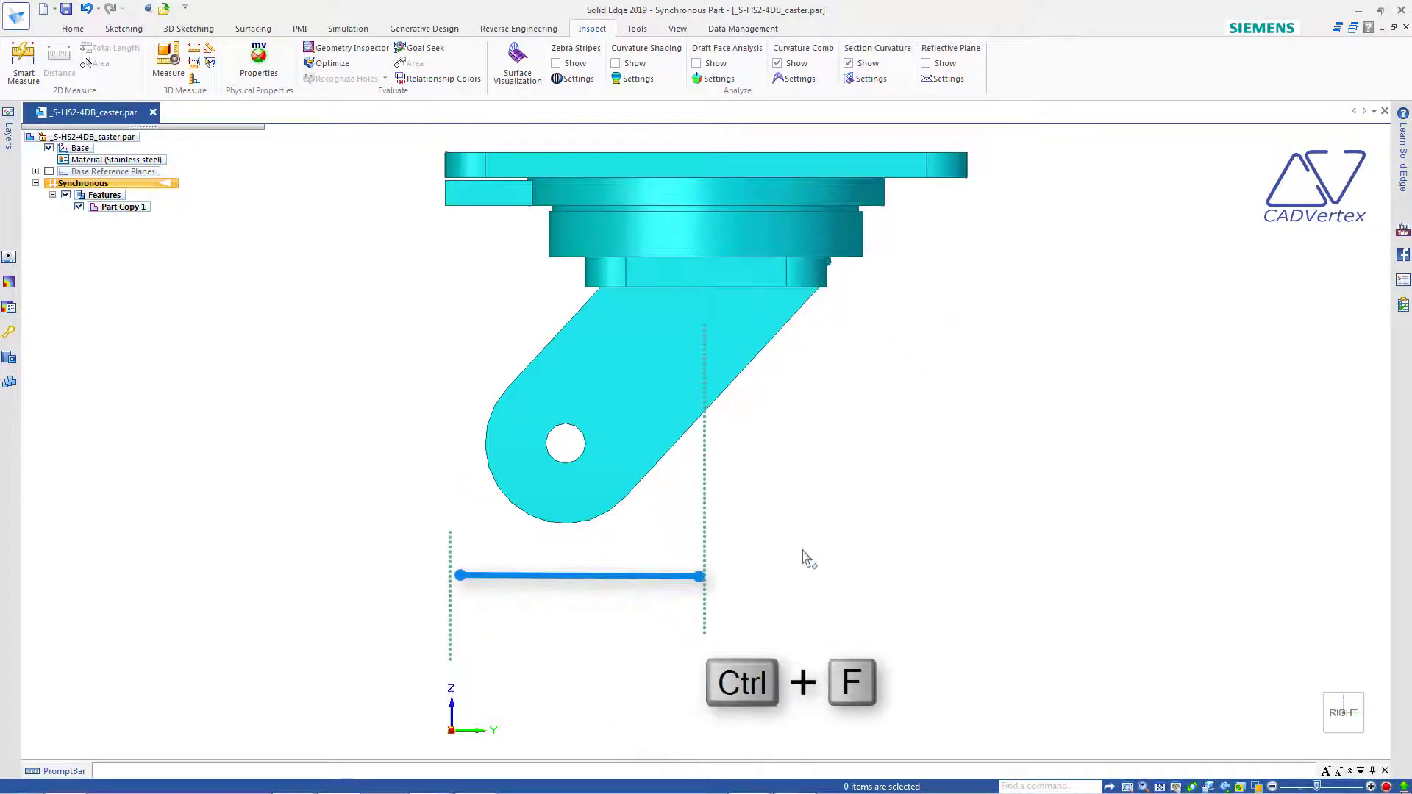
{"action": "key", "text": "ctrl+t"}
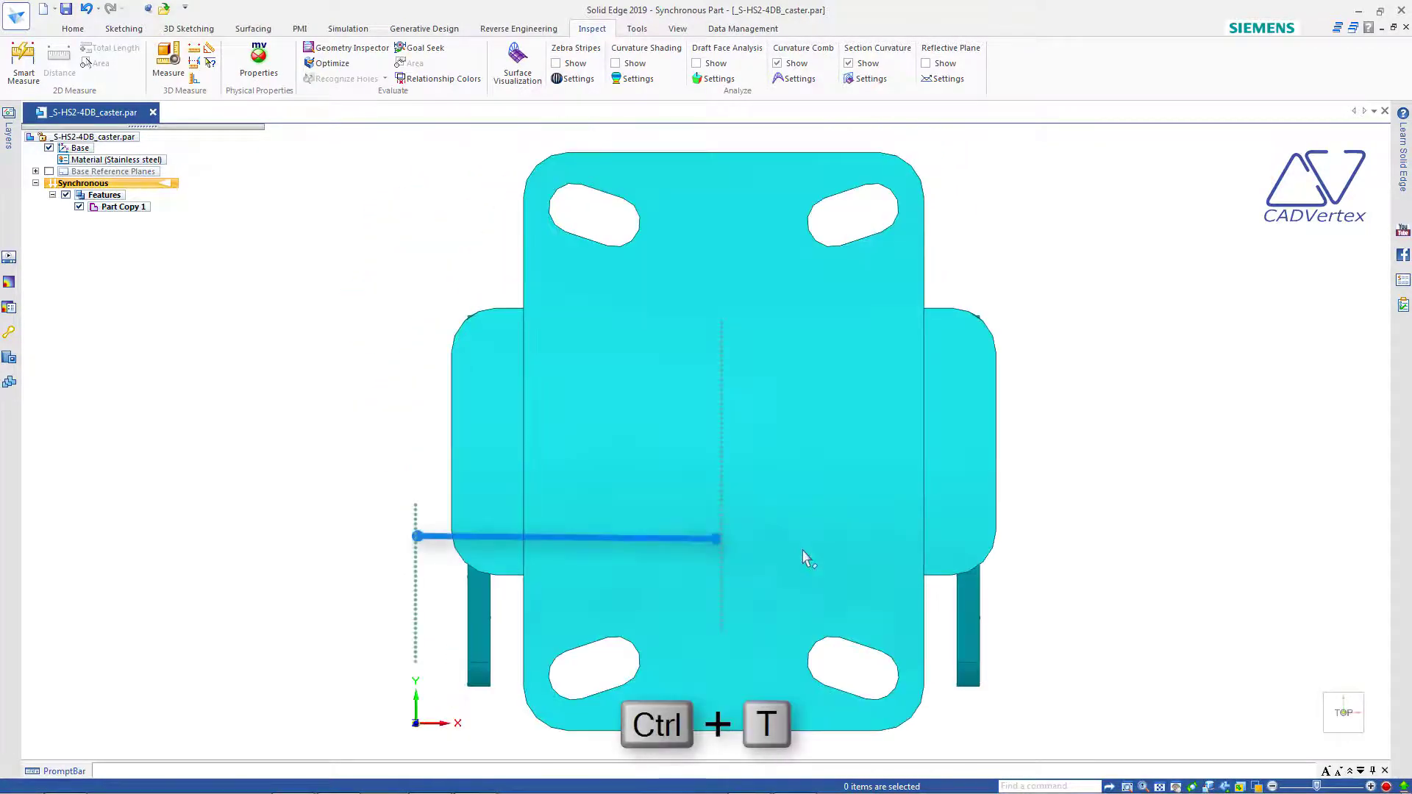
{"action": "key", "text": "ctrl+i"}
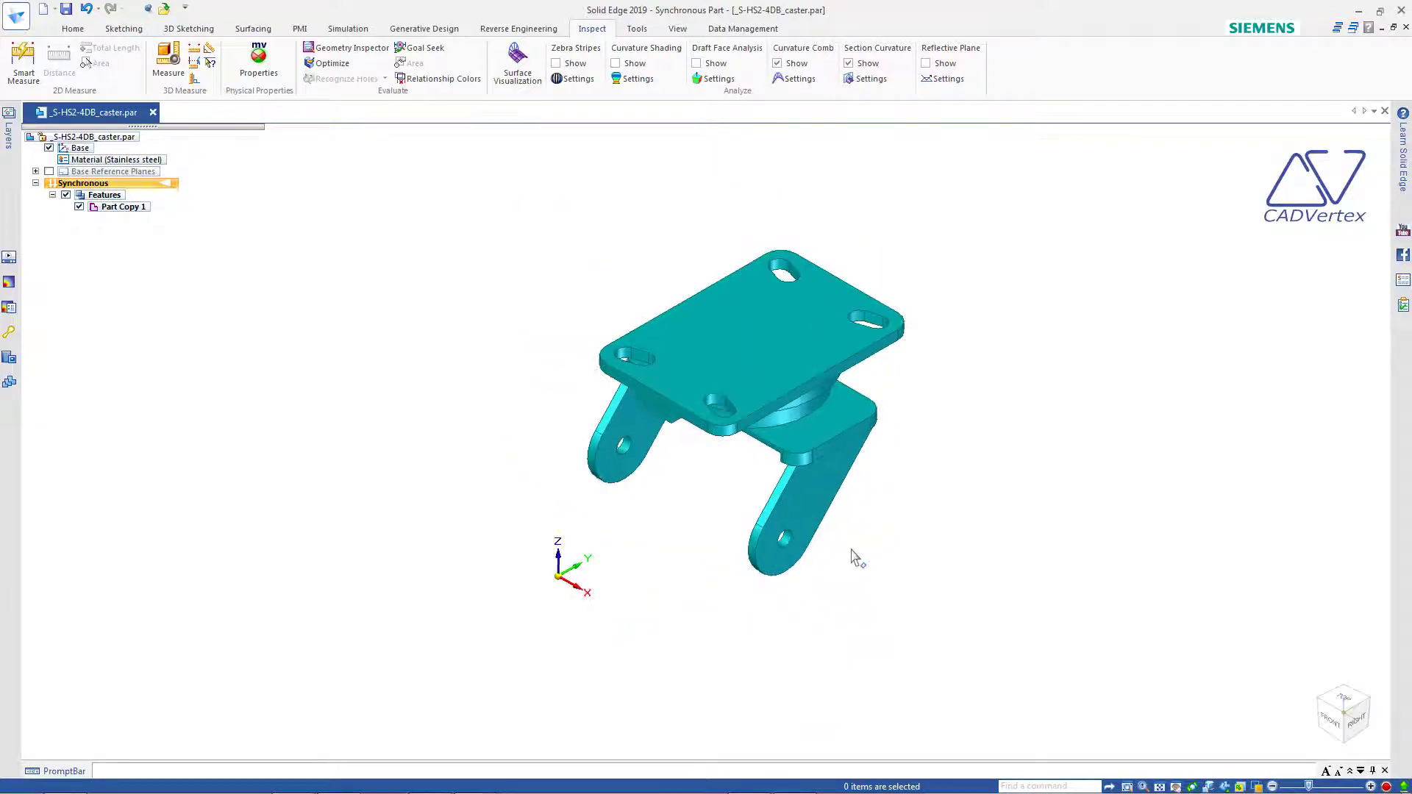
- Select the entire caster and reposition the steering wheel at the centre of the bolt end under the fork
{"action": "left_click_drag", "start_coordinate": [571, 239], "coordinate": [946, 595]}
{"action": "middle_click_drag", "start_coordinate": [898, 514], "coordinate": [928, 362]}
{"action": "scroll", "coordinate": [867, 171], "scroll_direction": "up", "scroll_amount": 4}
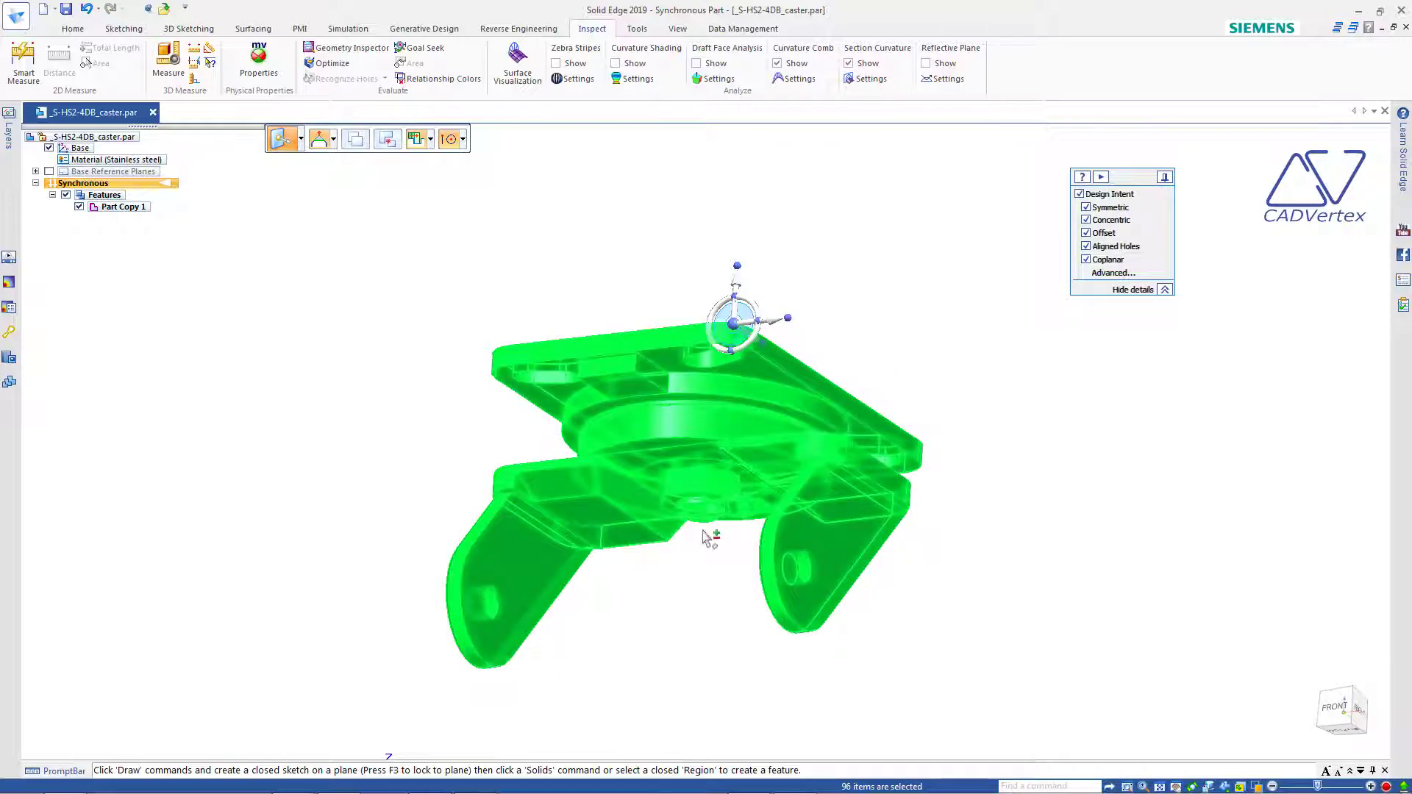
{"action": "scroll", "coordinate": [704, 538], "scroll_direction": "up", "scroll_amount": 2}
{"action": "middle_click_drag", "start_coordinate": [702, 537], "coordinate": [698, 558]}
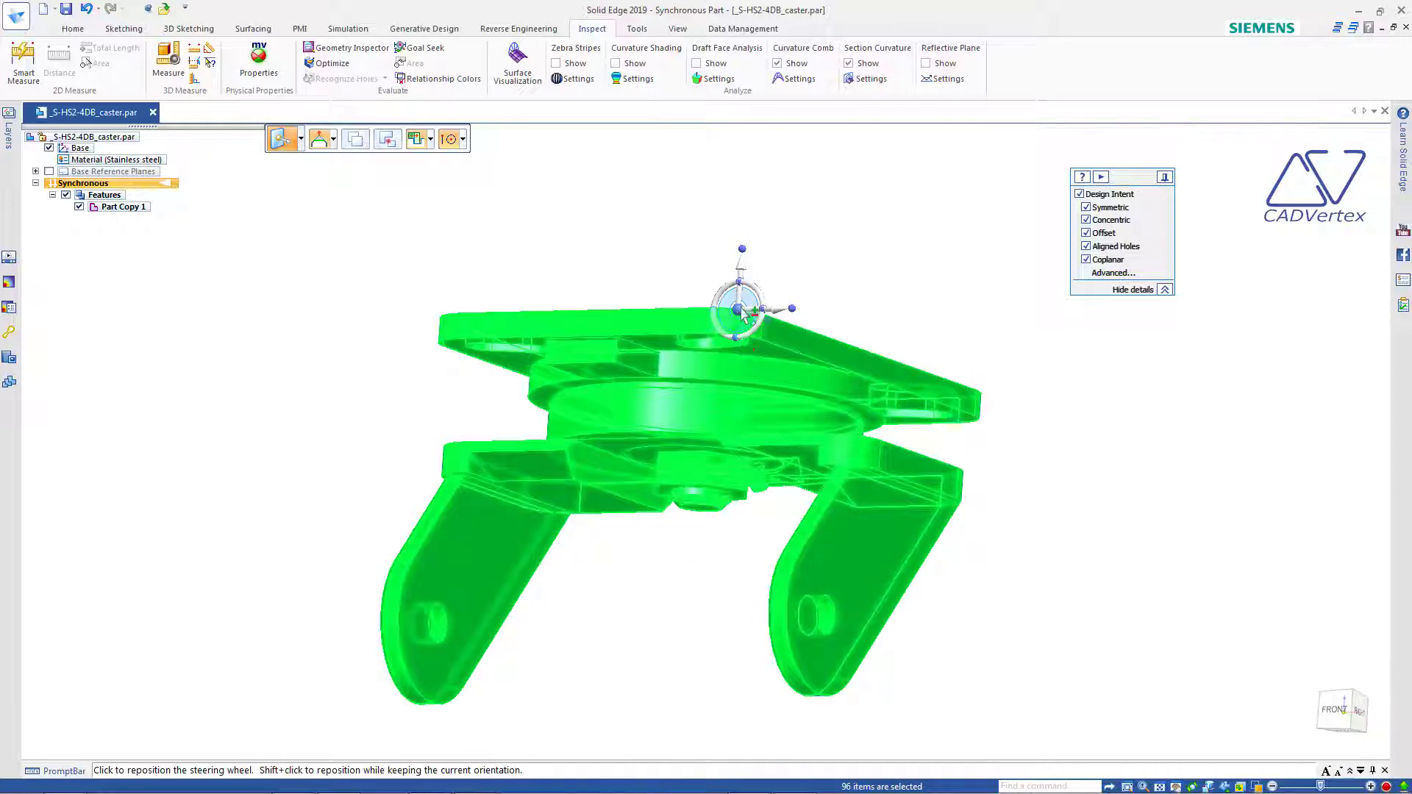
{"action": "scroll", "coordinate": [691, 526], "scroll_direction": "up", "scroll_amount": 5}
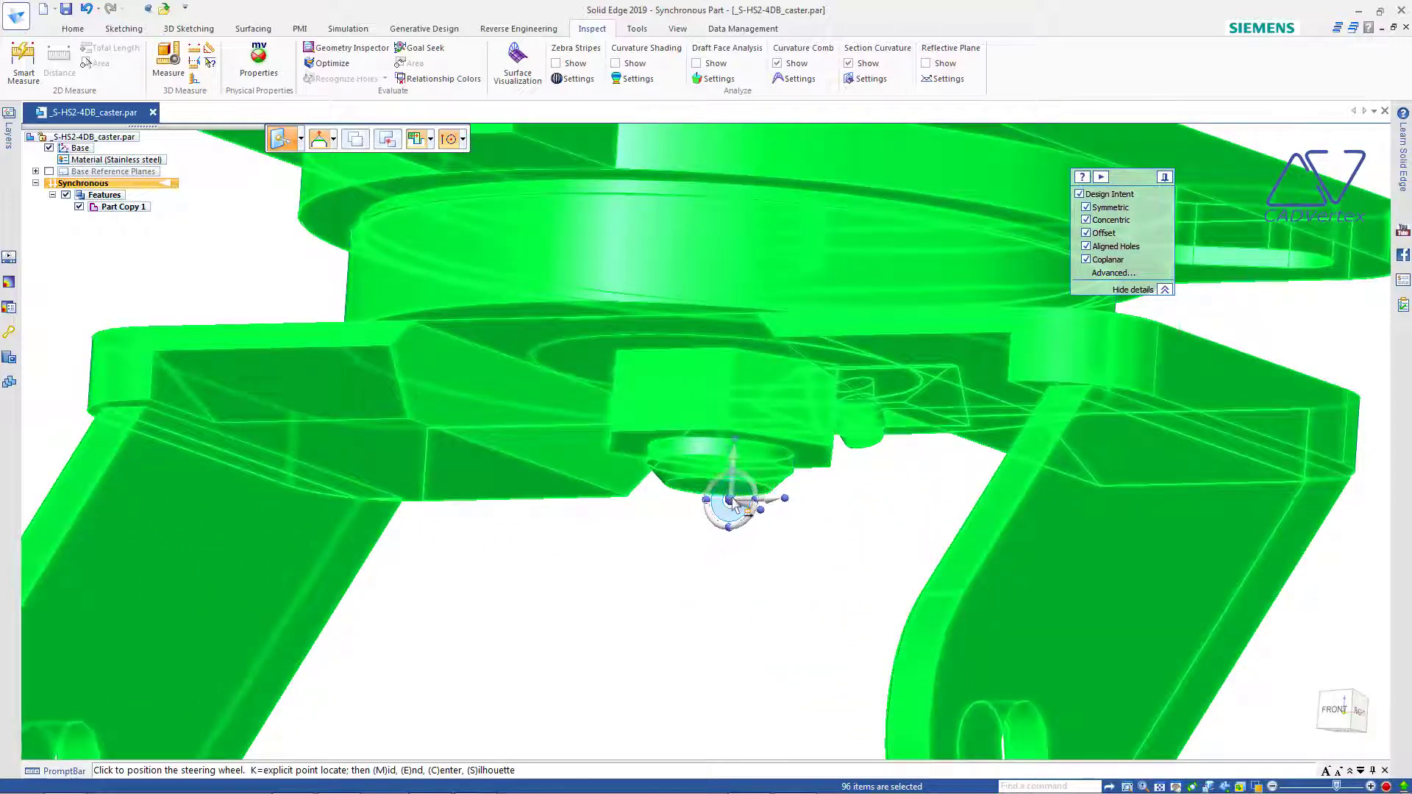
{"action": "scroll", "coordinate": [733, 503], "scroll_direction": "up", "scroll_amount": 5}
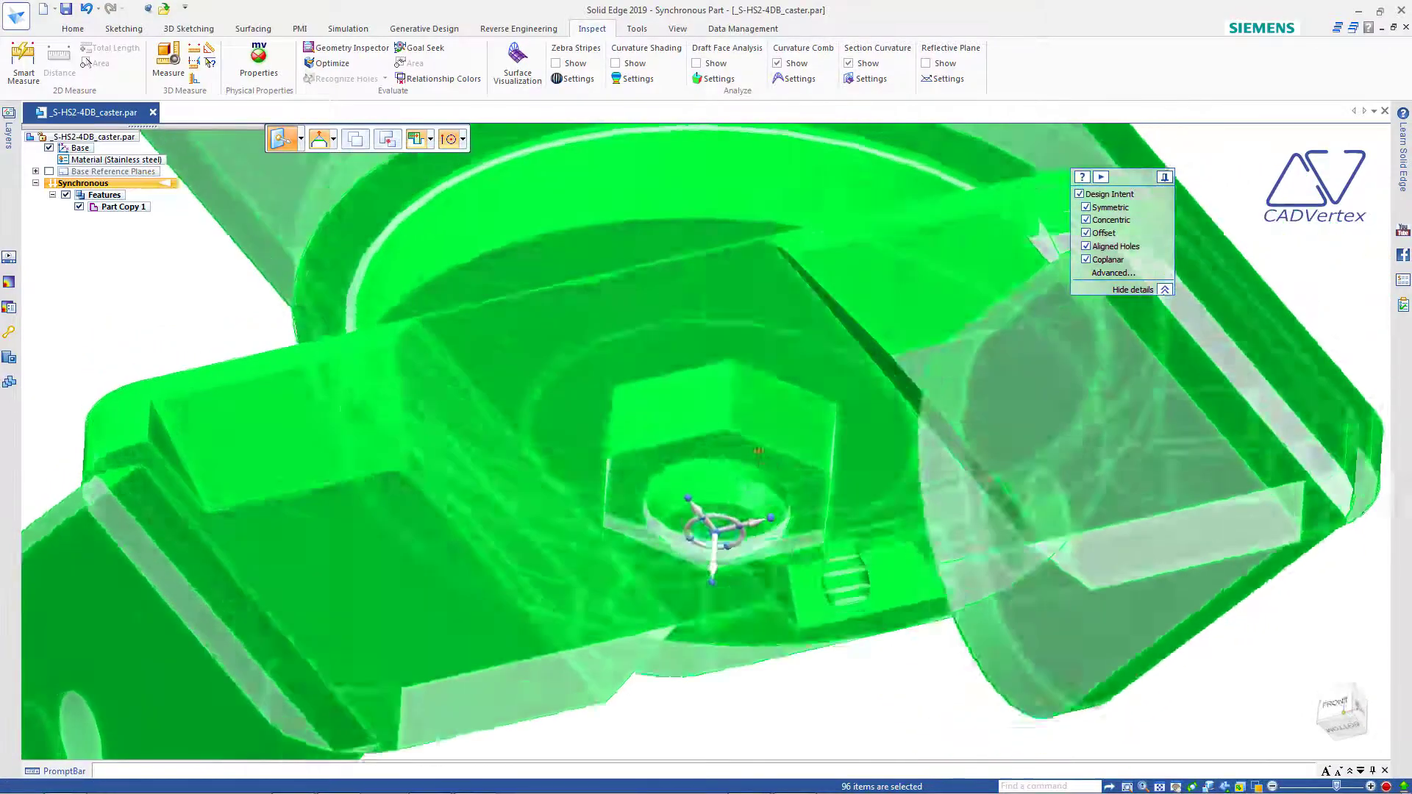
{"action": "scroll", "coordinate": [750, 574], "scroll_direction": "down", "scroll_amount": 6}
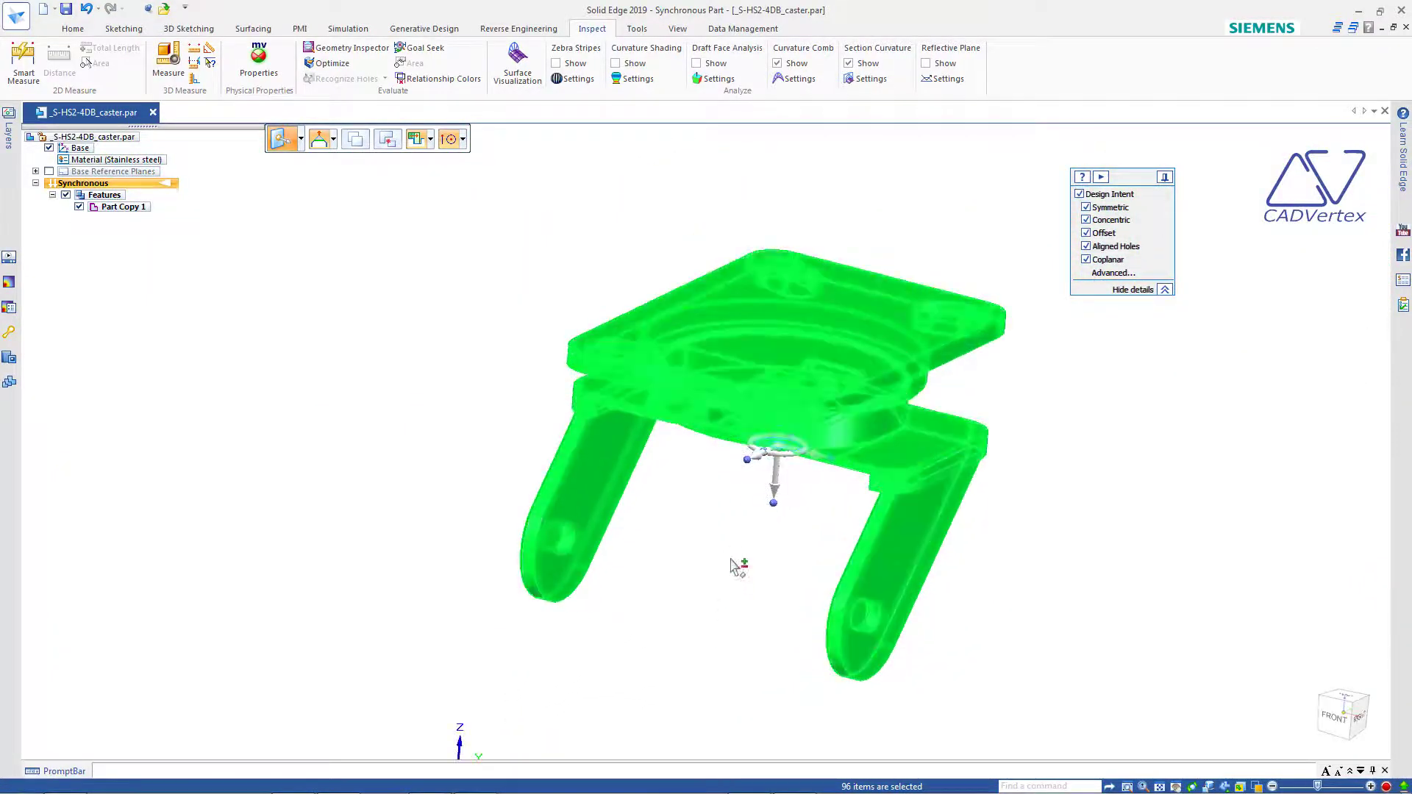
- Aim the steering wheel's axis at the Base coordinate system's origin and move the caster along it toward that origin
{"action": "middle_click_drag", "start_coordinate": [760, 531], "coordinate": [793, 509]}
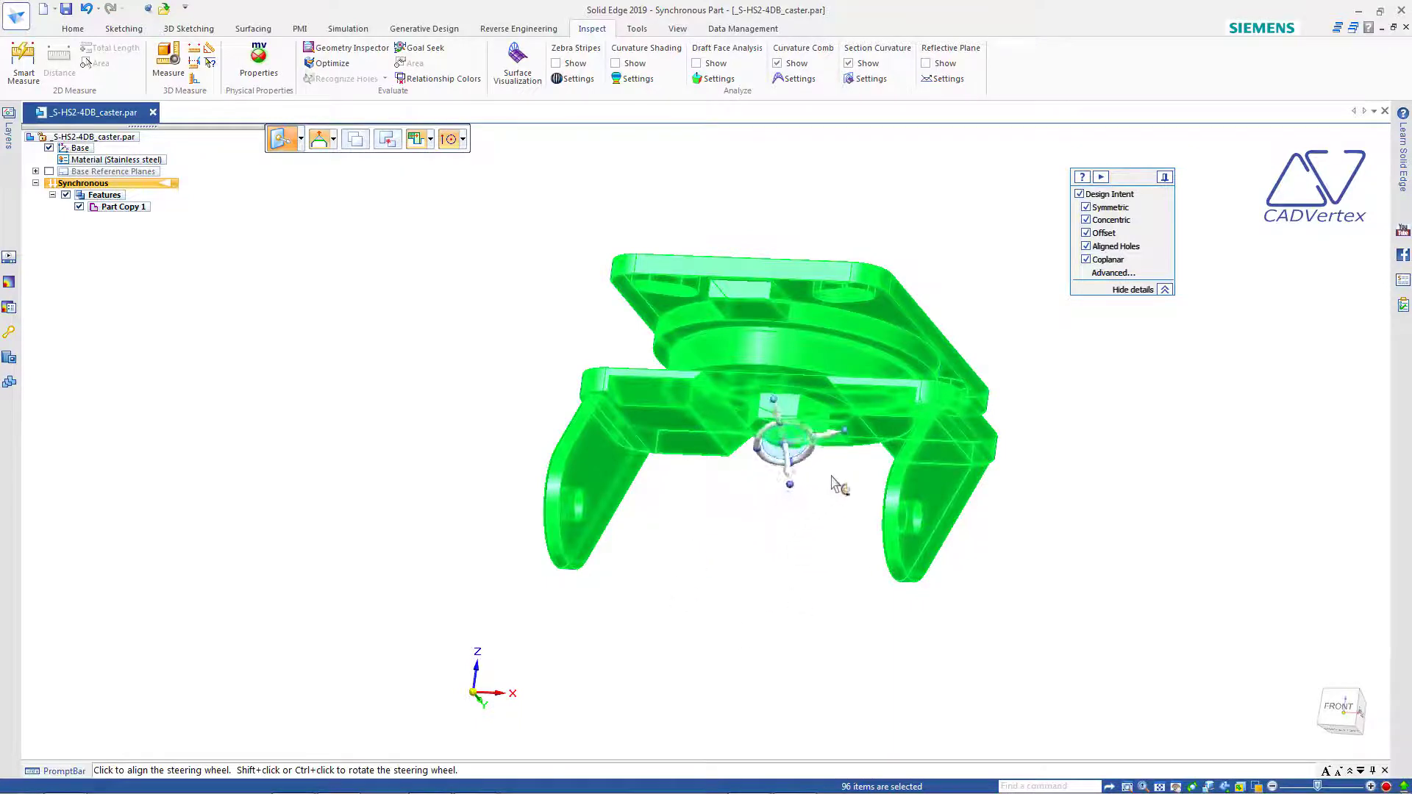
{"action": "left_click_drag", "start_coordinate": [803, 552], "coordinate": [594, 641]}
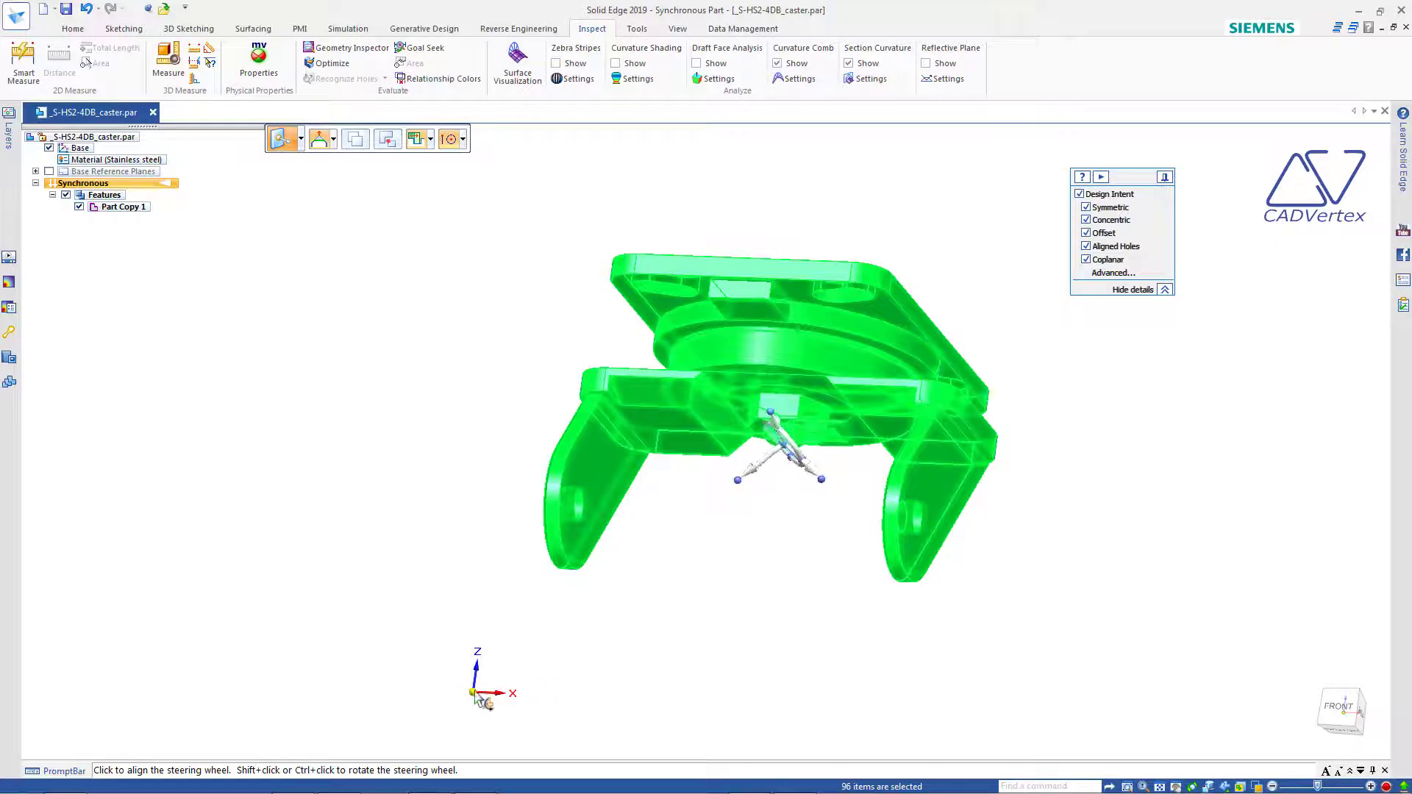
{"action": "left_click", "coordinate": [476, 693]}
{"action": "scroll", "coordinate": [801, 430], "scroll_direction": "down", "scroll_amount": 2}
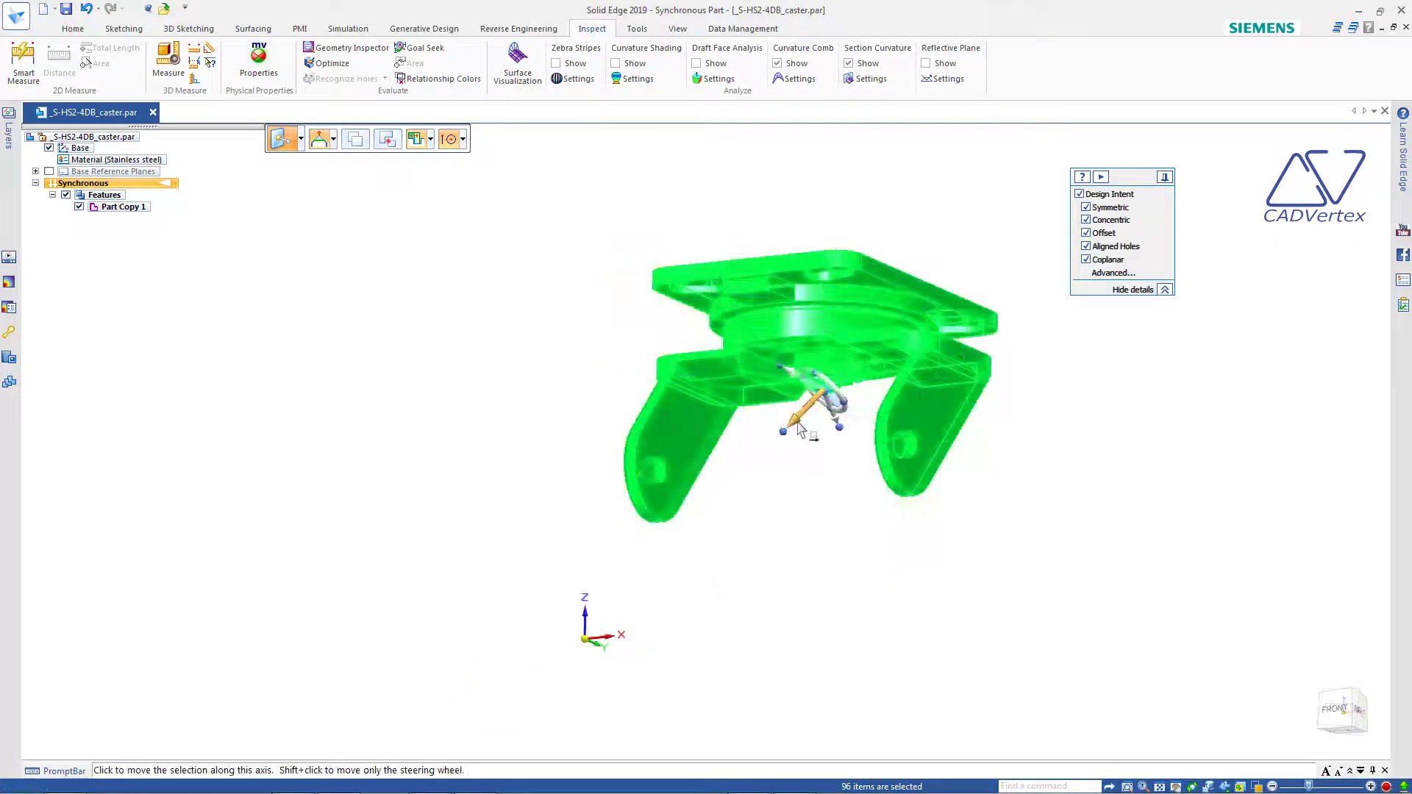
{"action": "left_click", "coordinate": [800, 430]}
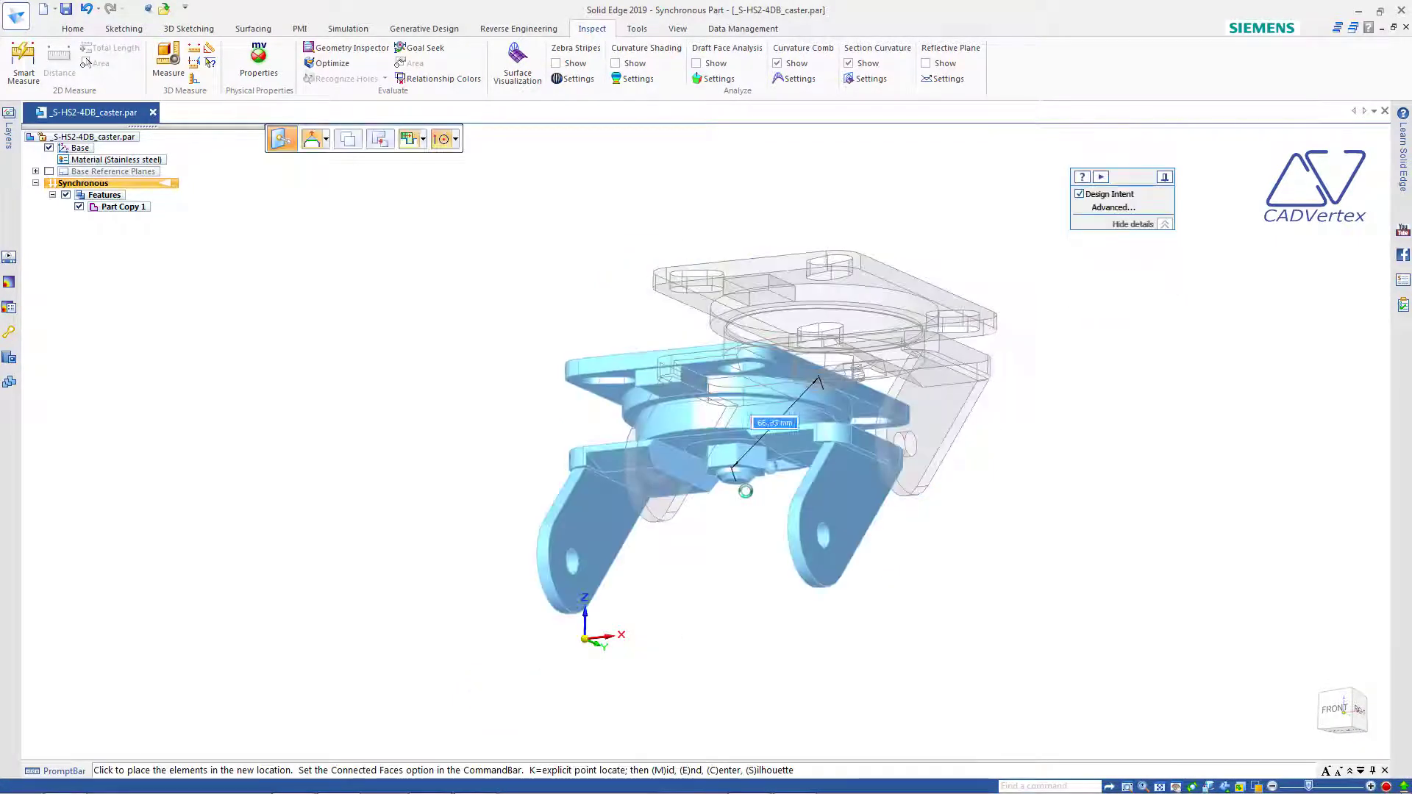
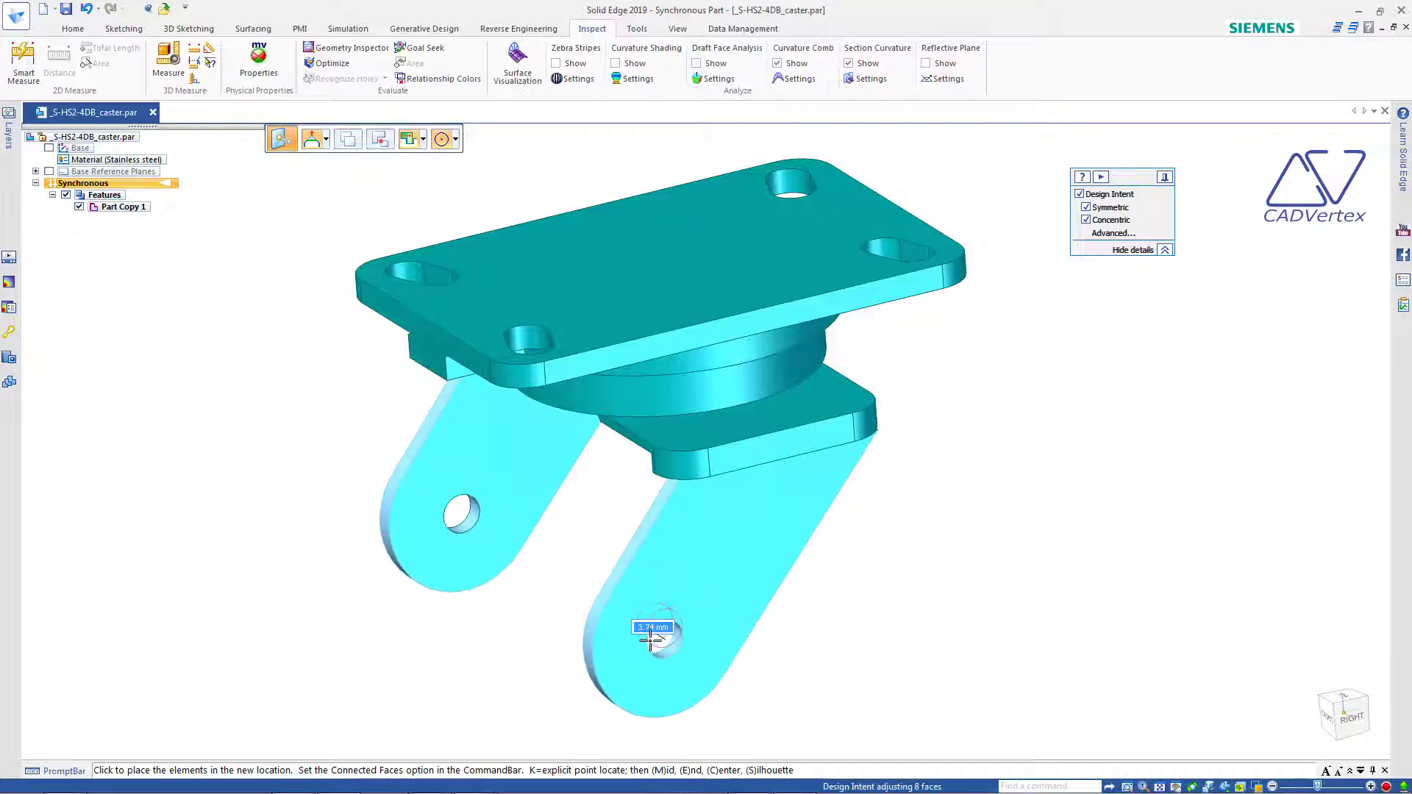
- Move the fork legs' axle holes along the steering wheel's horizontal axis, placing them in the right view
{"action": "left_click", "coordinate": [651, 640]}
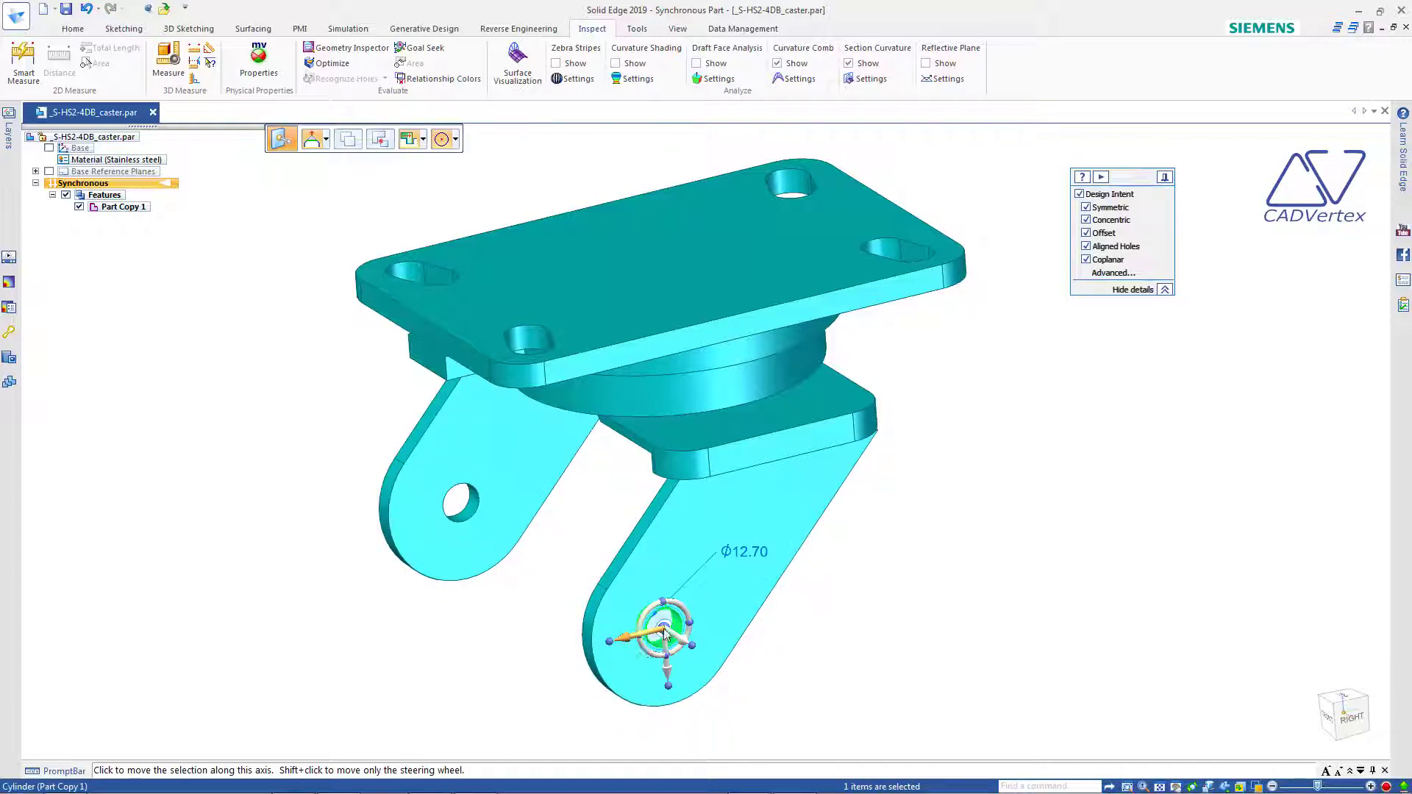
{"action": "left_click", "coordinate": [663, 633]}
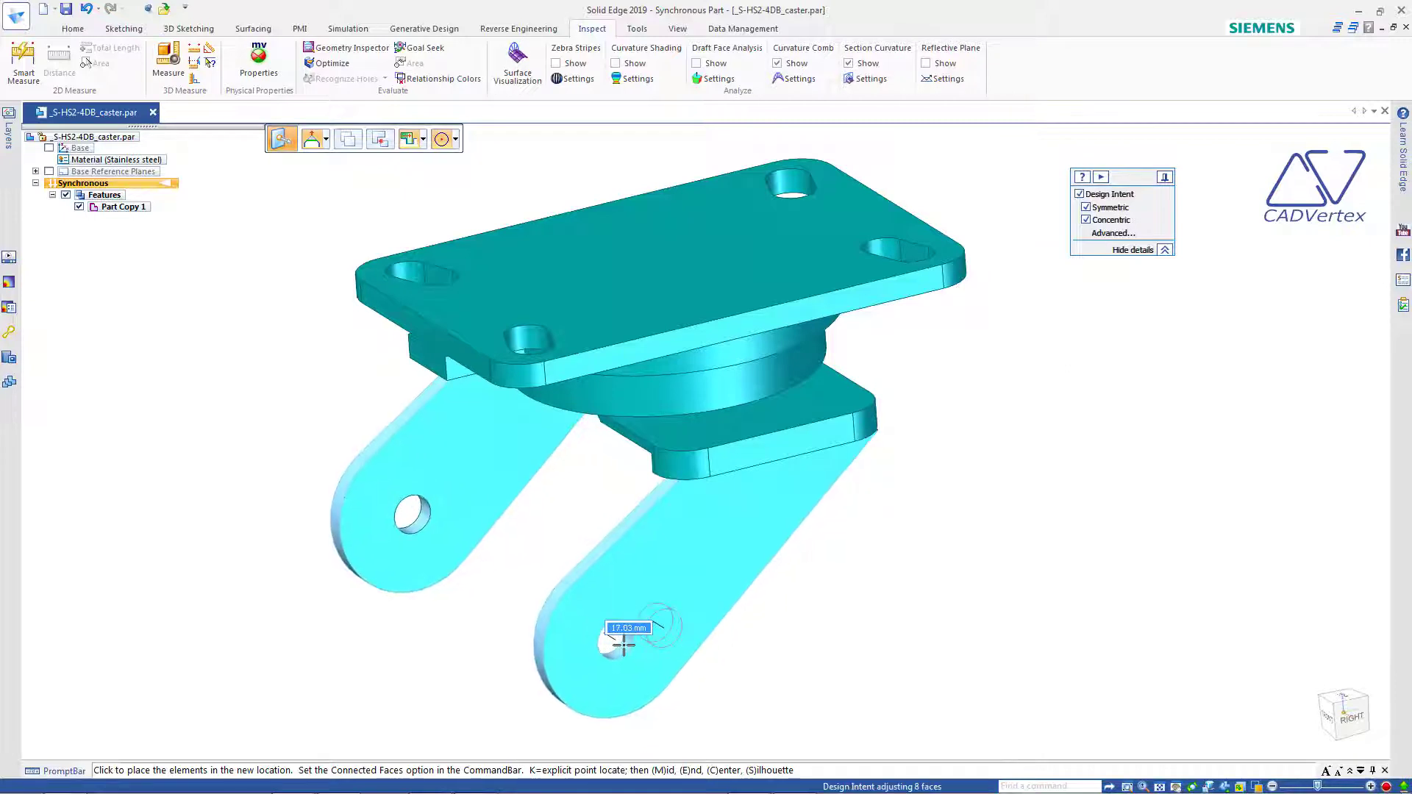
{"action": "key", "text": "ctrl+f"}
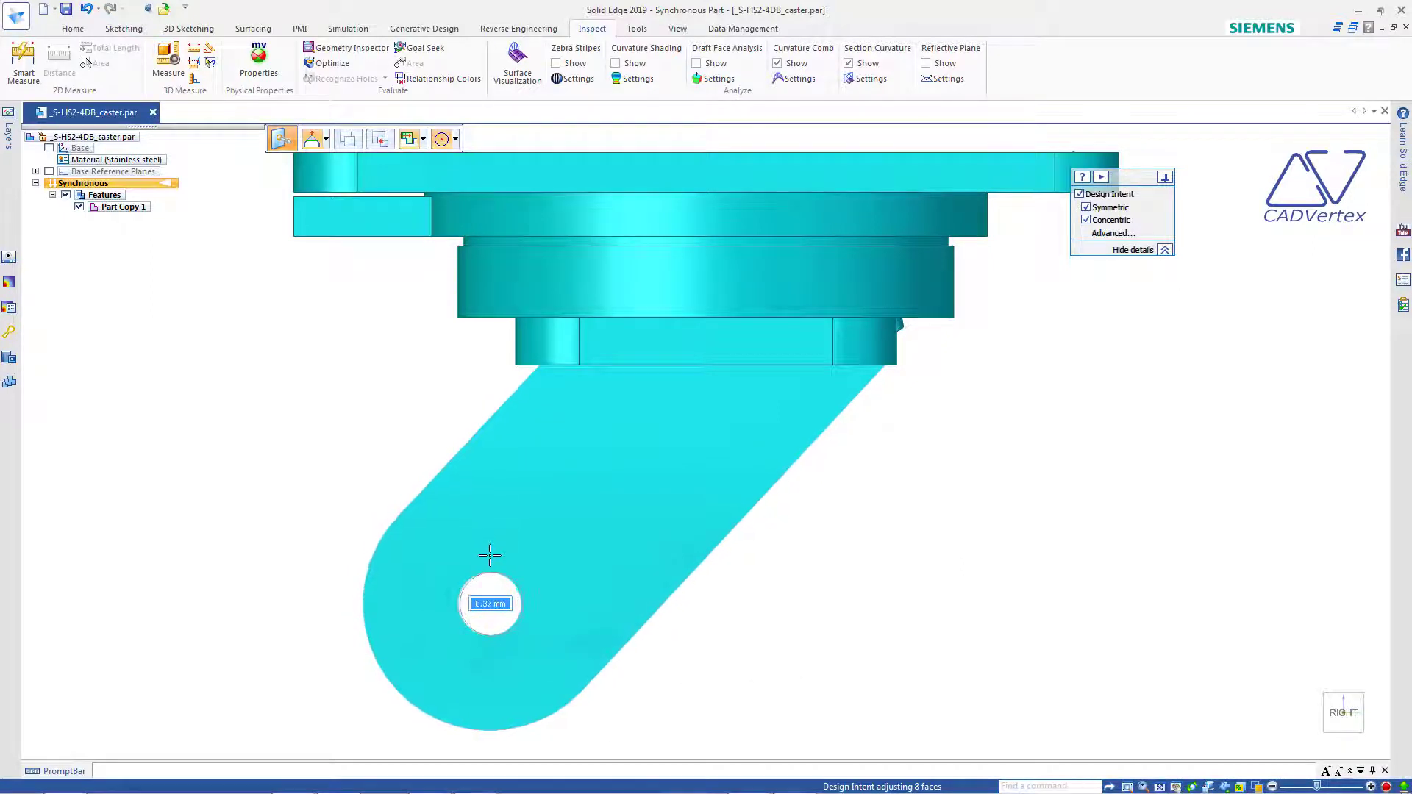
{"action": "left_click", "coordinate": [488, 545]}
{"action": "left_click", "coordinate": [489, 556]}
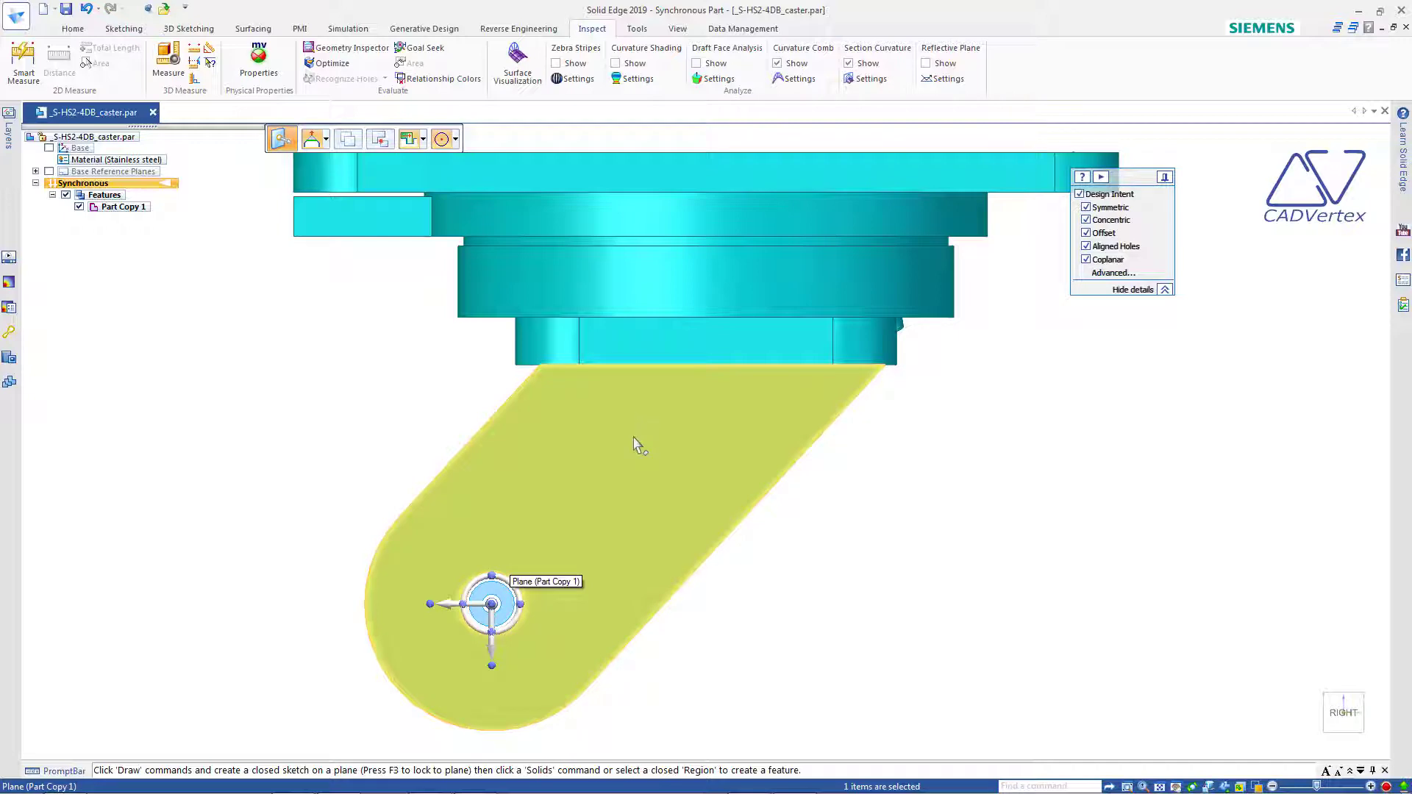
- Rotate the steering wheel at the near leg's axle hole so its axis points at the midpoint of the leg's upper edge
{"action": "middle_click_drag", "start_coordinate": [571, 517], "coordinate": [805, 429]}
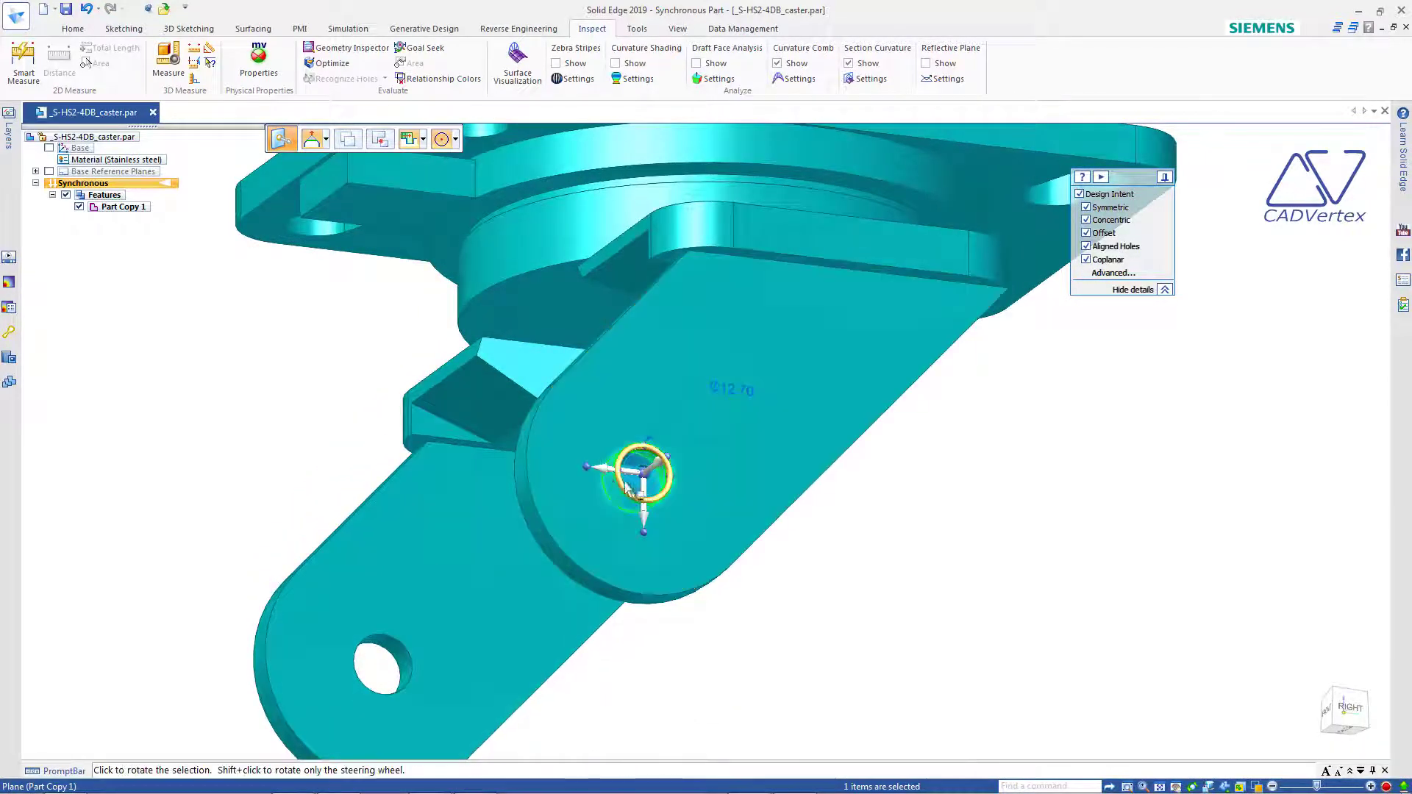
{"action": "key", "text": "shift"}
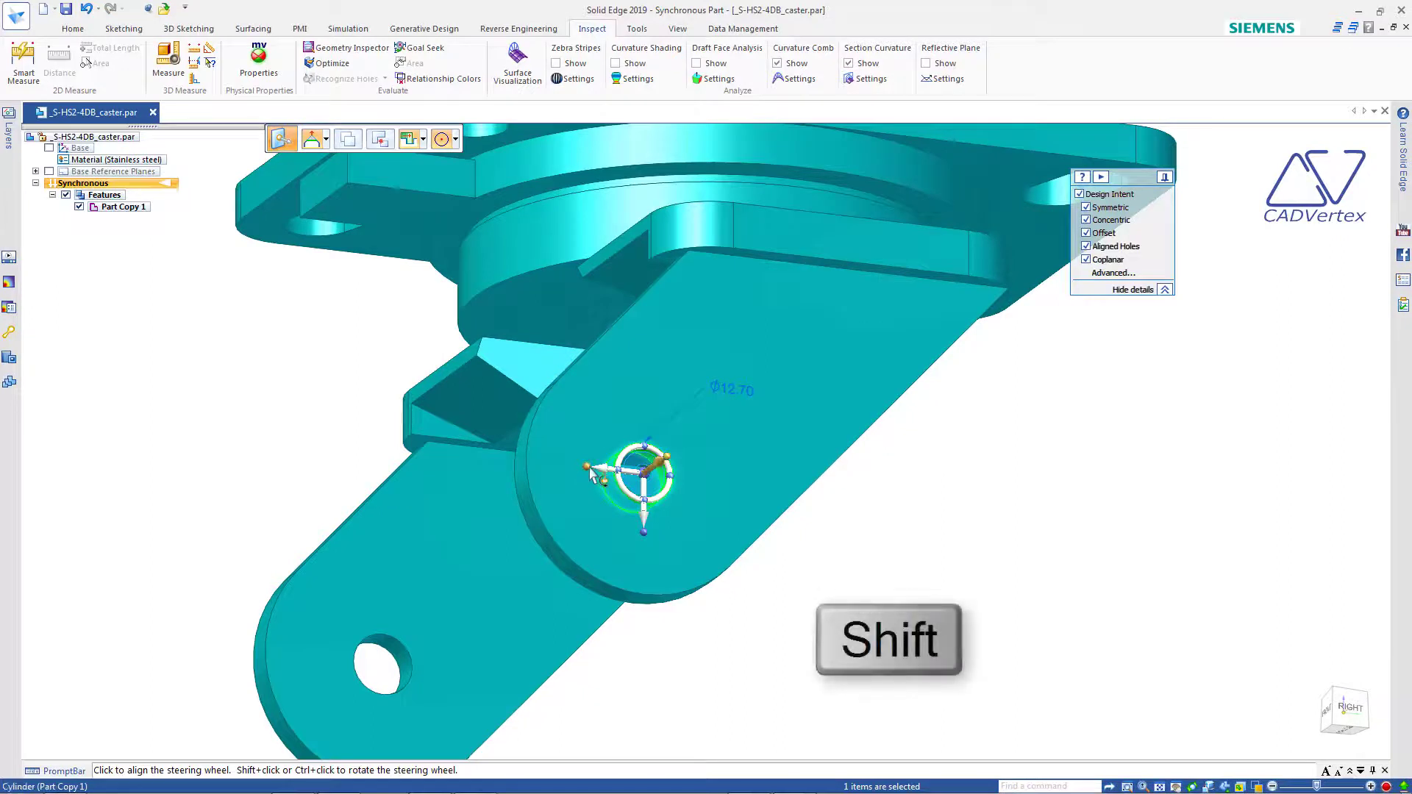
{"action": "left_click_drag", "start_coordinate": [603, 445], "coordinate": [823, 346], "text": "shift"}
{"action": "left_click", "coordinate": [455, 140]}
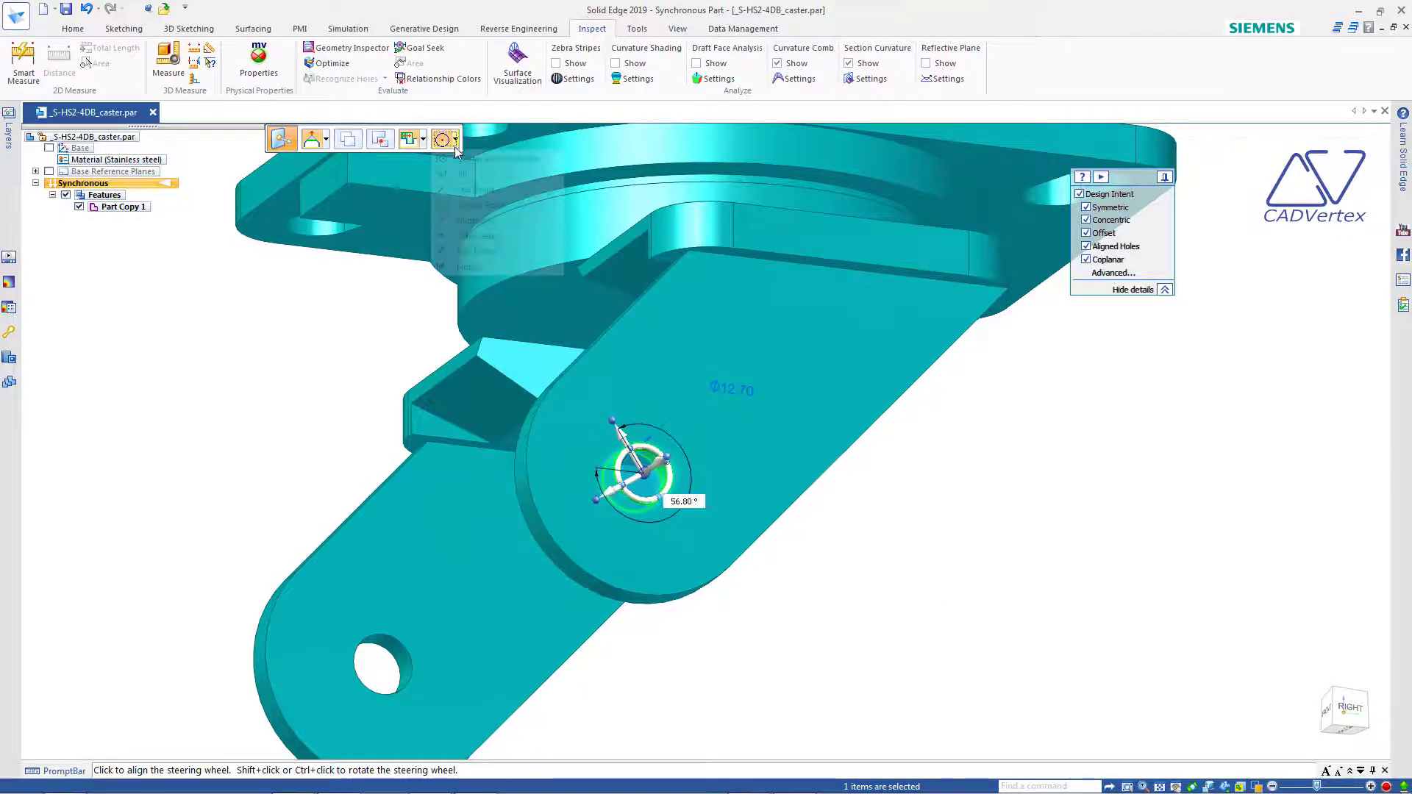
{"action": "left_click", "coordinate": [474, 219]}
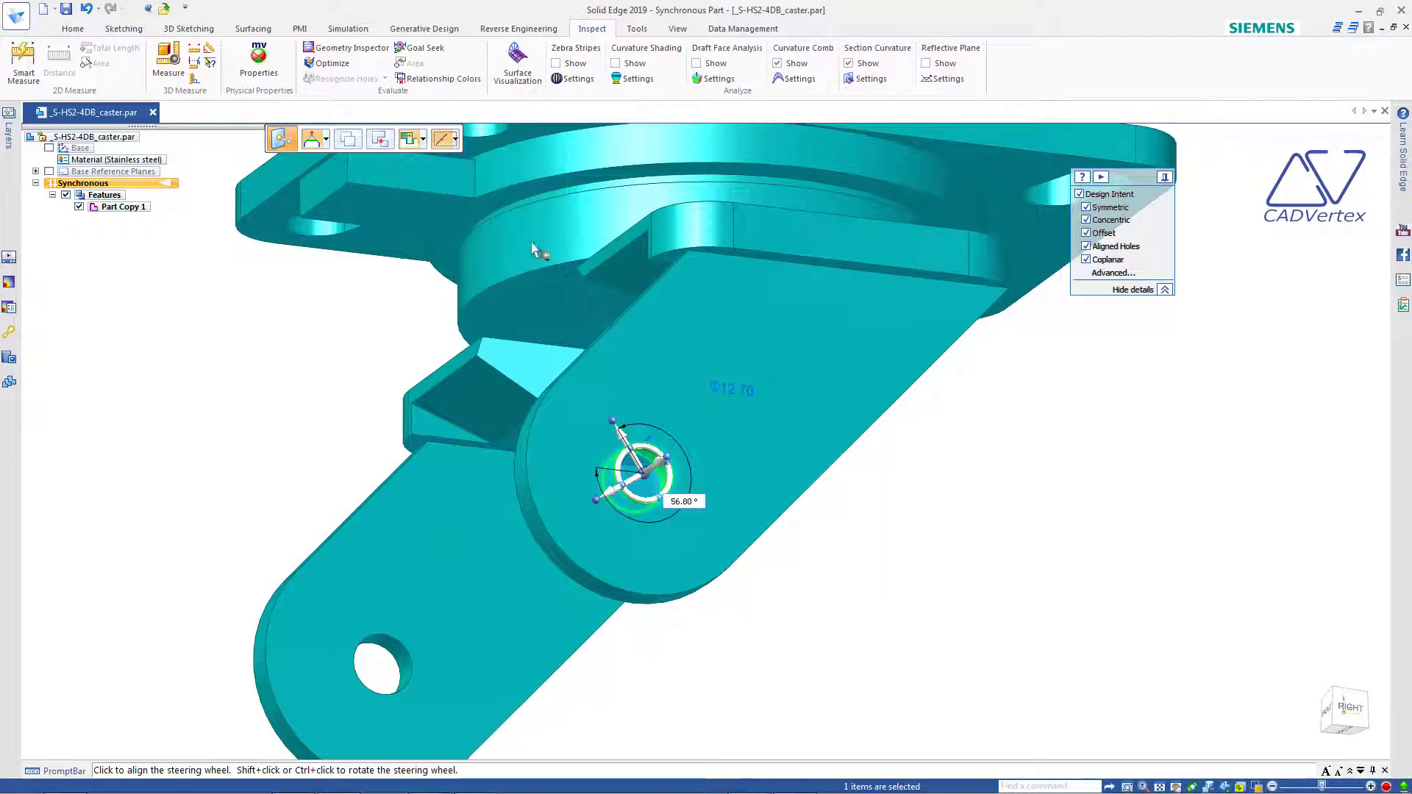
{"action": "left_click", "coordinate": [847, 271]}
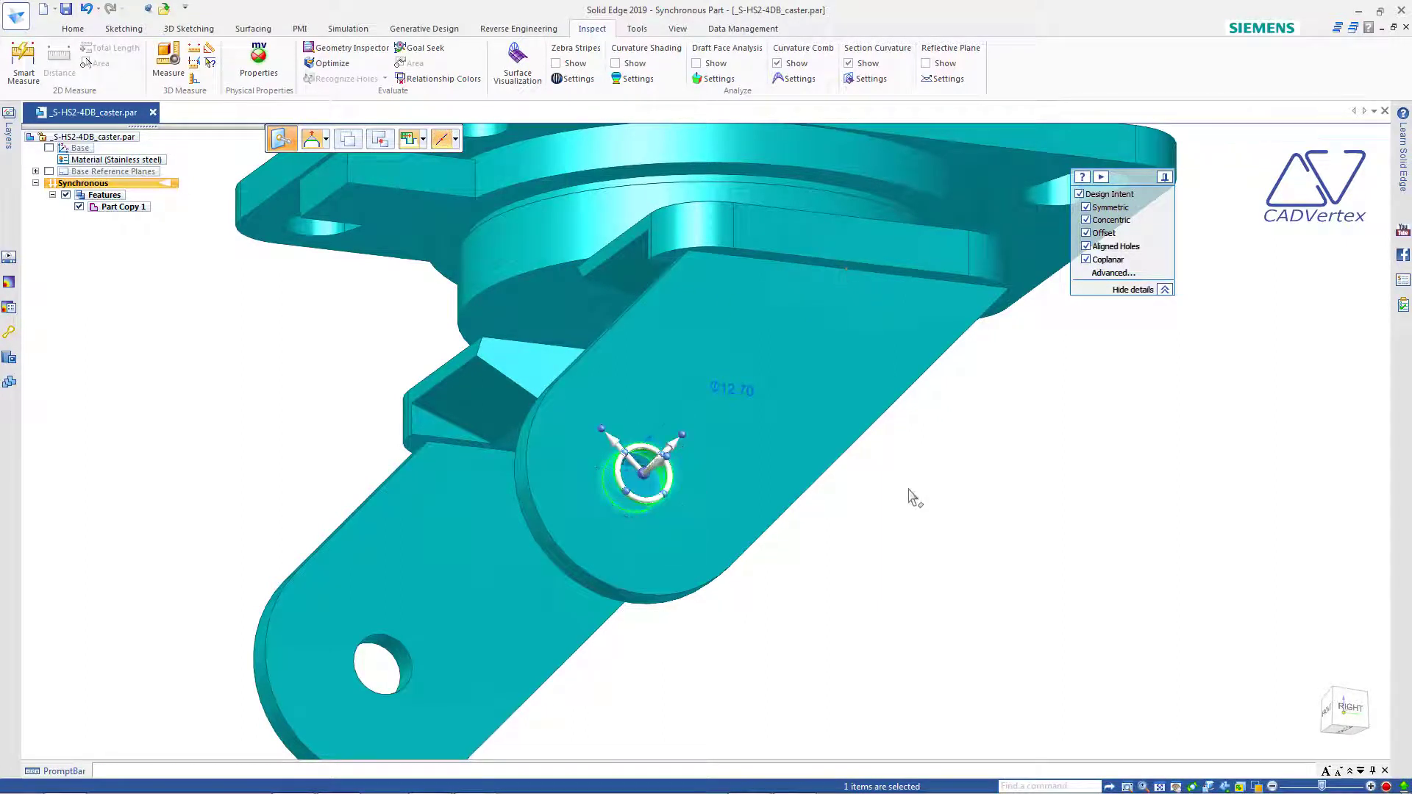
- Move the axle holes and rounded leg ends 5 mm along the steering wheel's axis toward the midpoint of the upper edge
{"action": "mouse_move", "coordinate": [896, 478]}
{"action": "middle_mouse_down"}
{"action": "mouse_move", "coordinate": [884, 491]}
{"action": "mouse_move", "coordinate": [902, 488]}
{"action": "middle_mouse_up"}
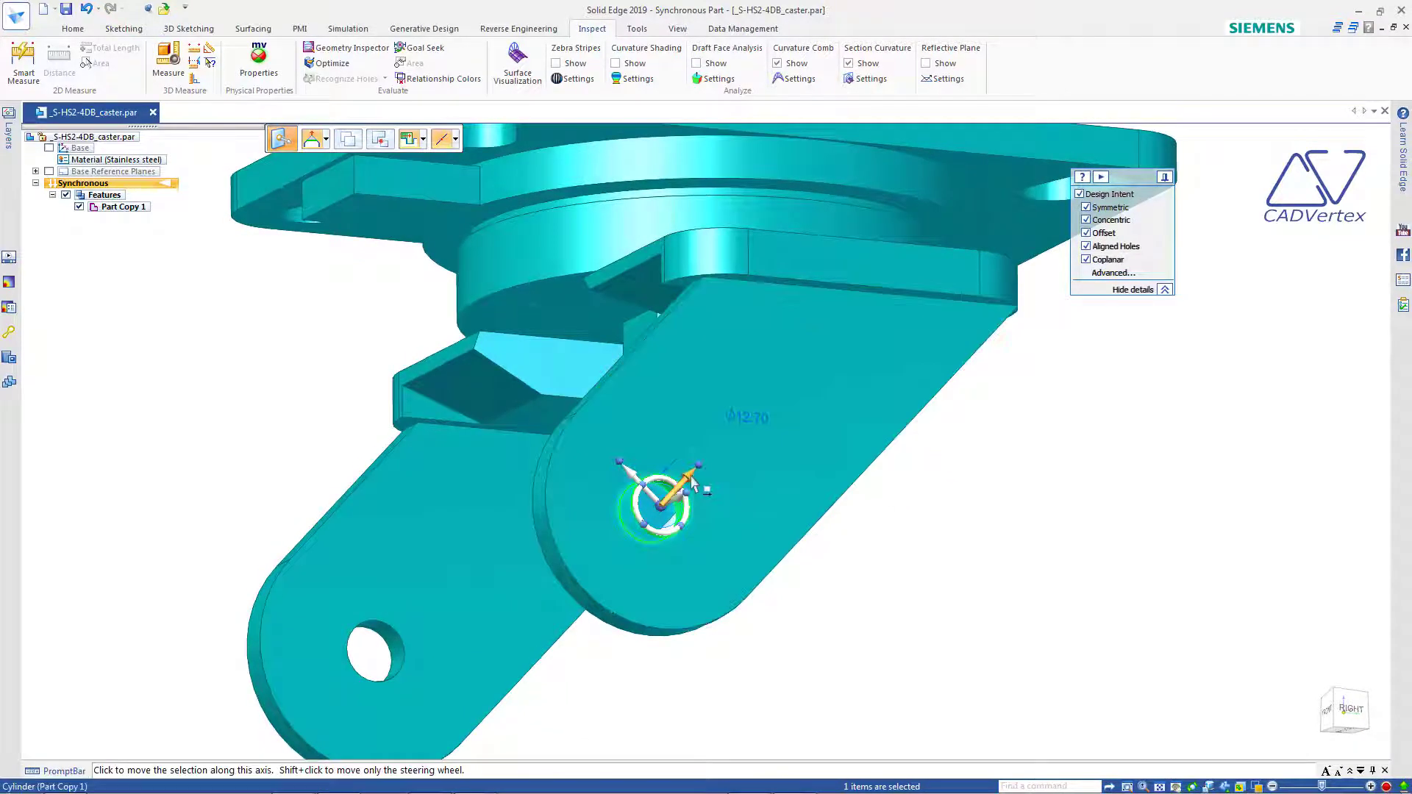
{"action": "left_click", "coordinate": [691, 482]}
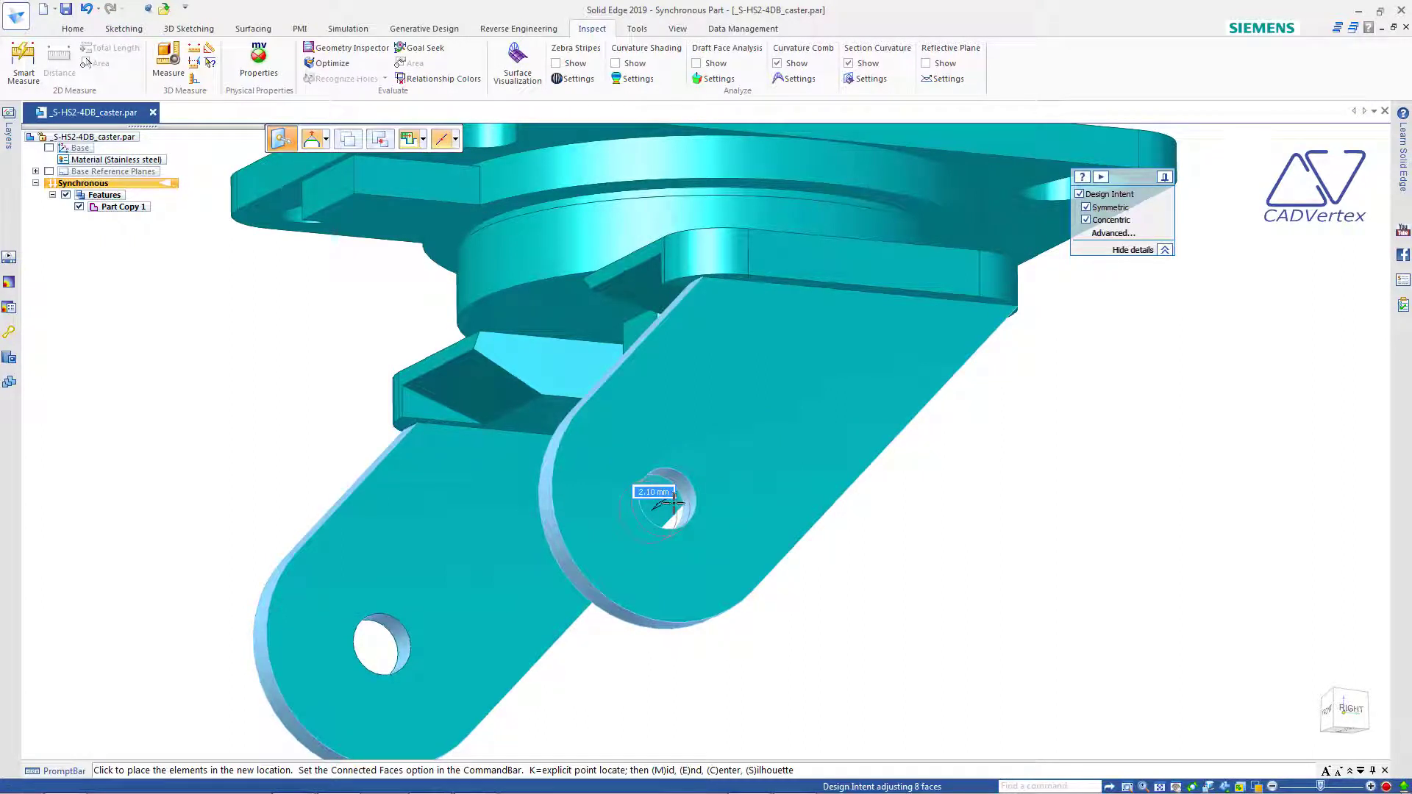
{"action": "left_click", "coordinate": [674, 502]}
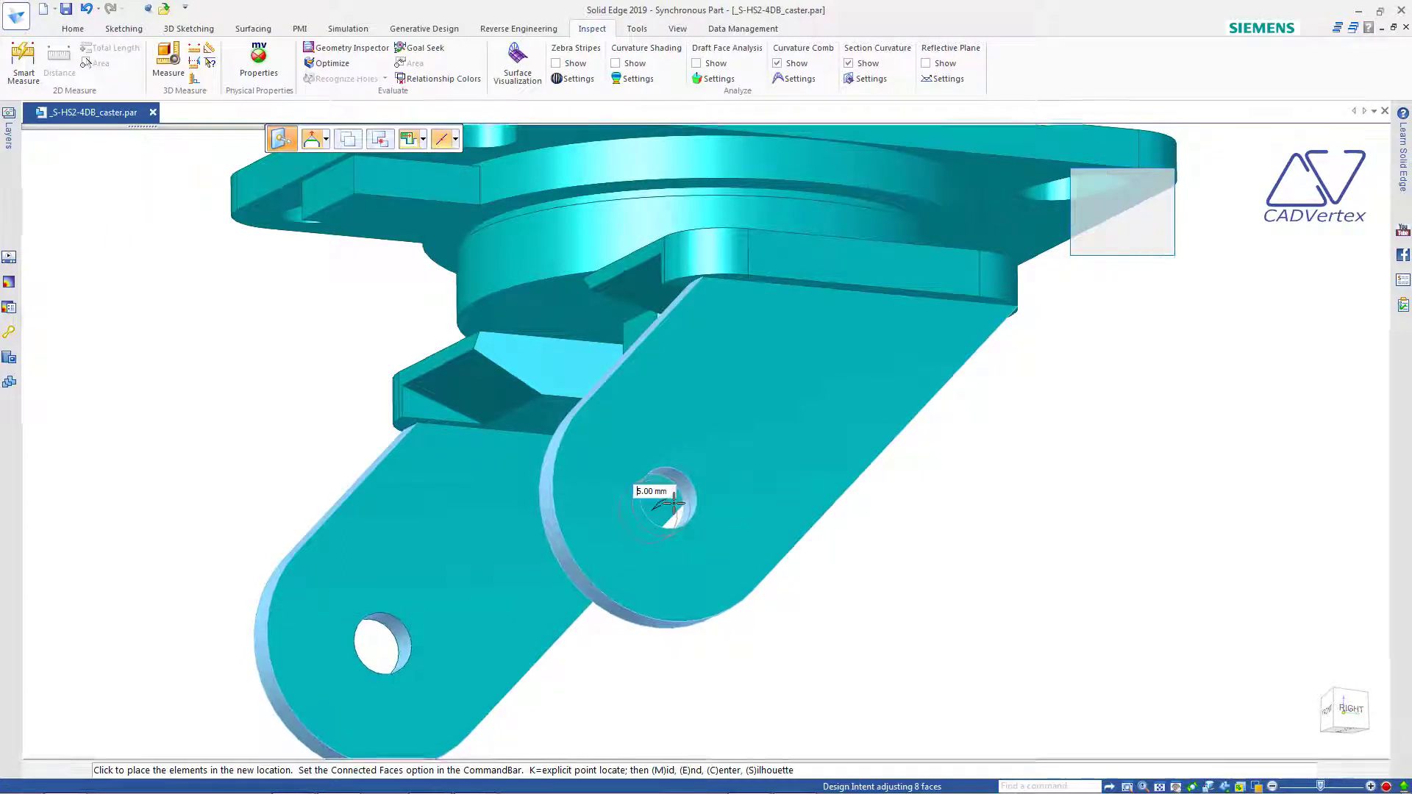
{"action": "left_click", "coordinate": [841, 607]}
- Measure the distance from the near axle hole's centre to the midpoint of the leg's upper edge
{"action": "left_click", "coordinate": [194, 47]}
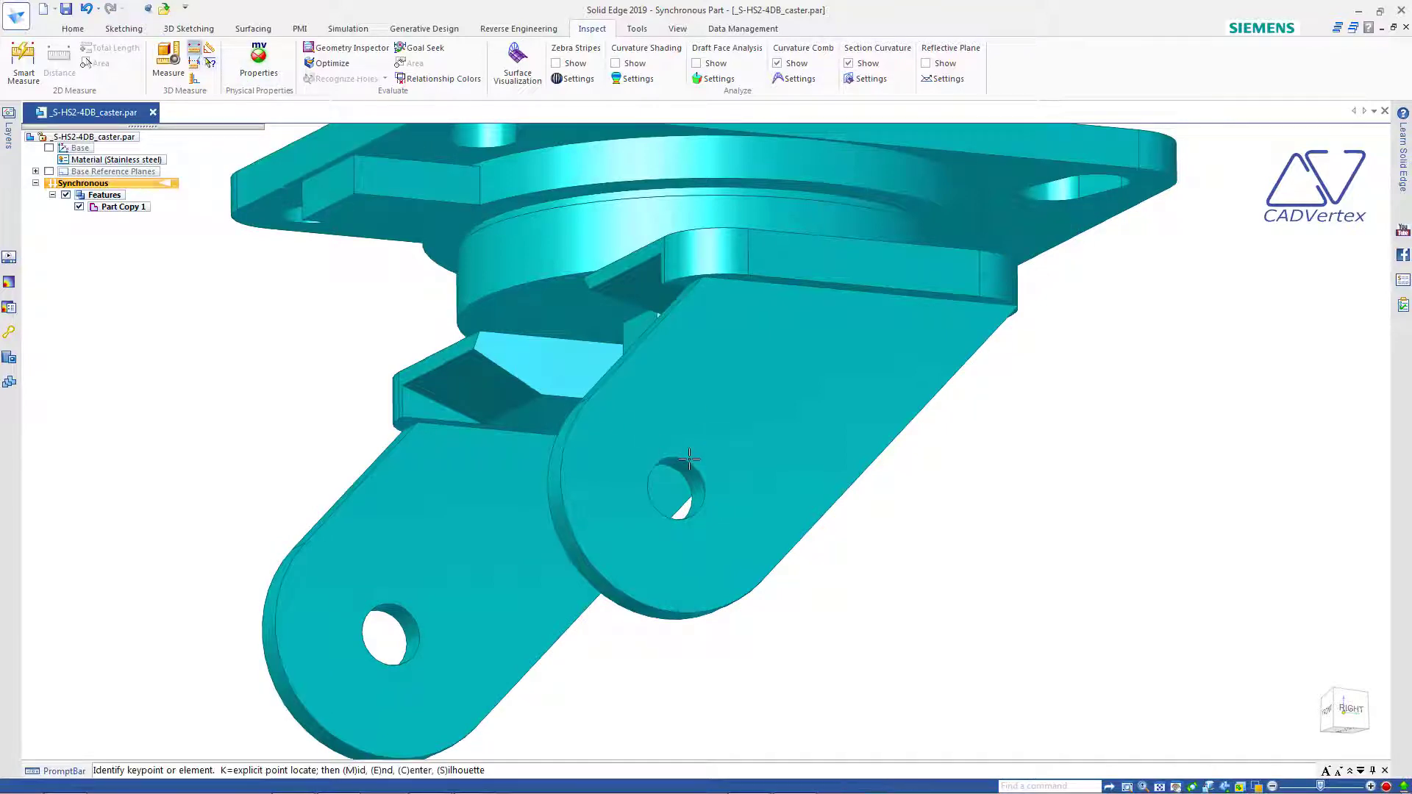
{"action": "left_click", "coordinate": [673, 482]}
{"action": "left_click", "coordinate": [420, 138]}
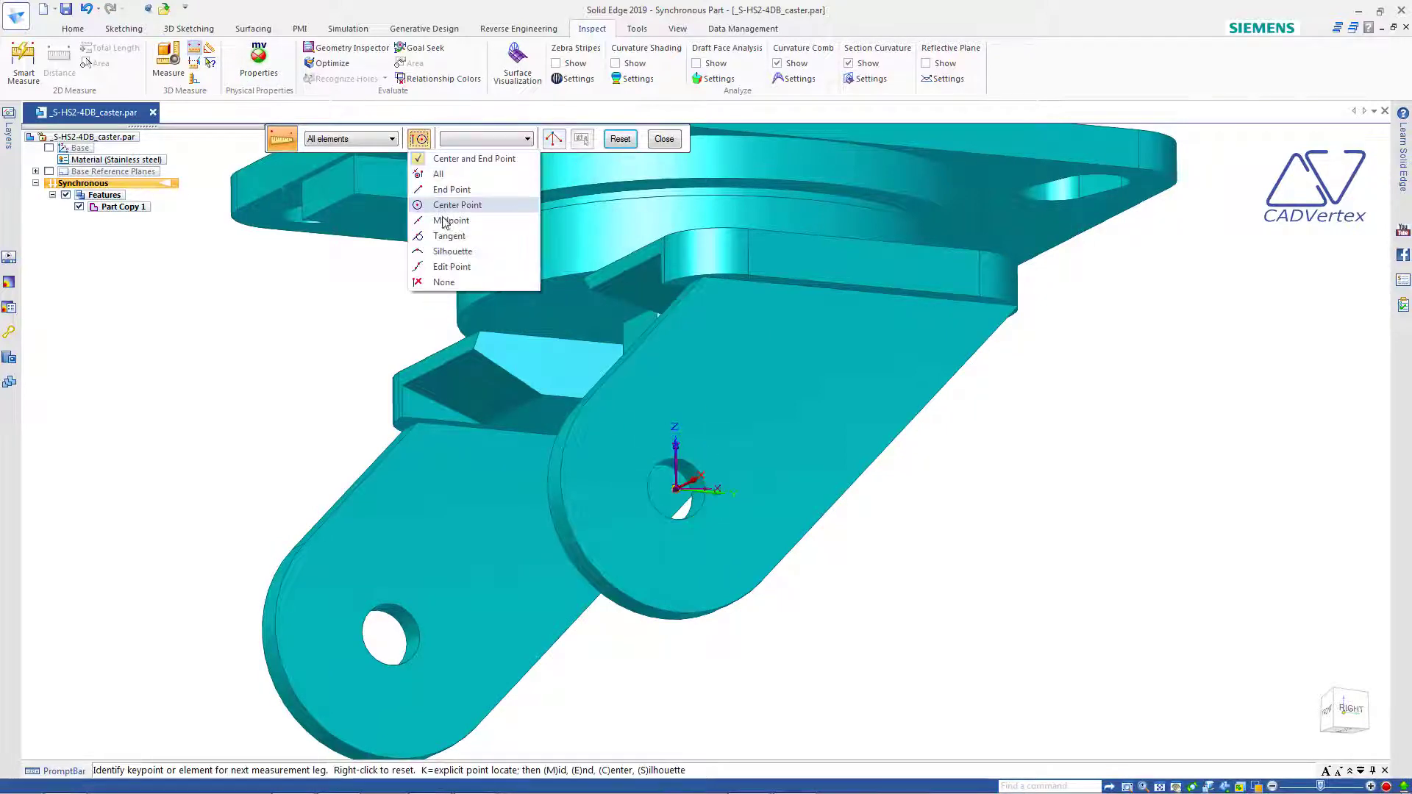
{"action": "left_click", "coordinate": [445, 220]}
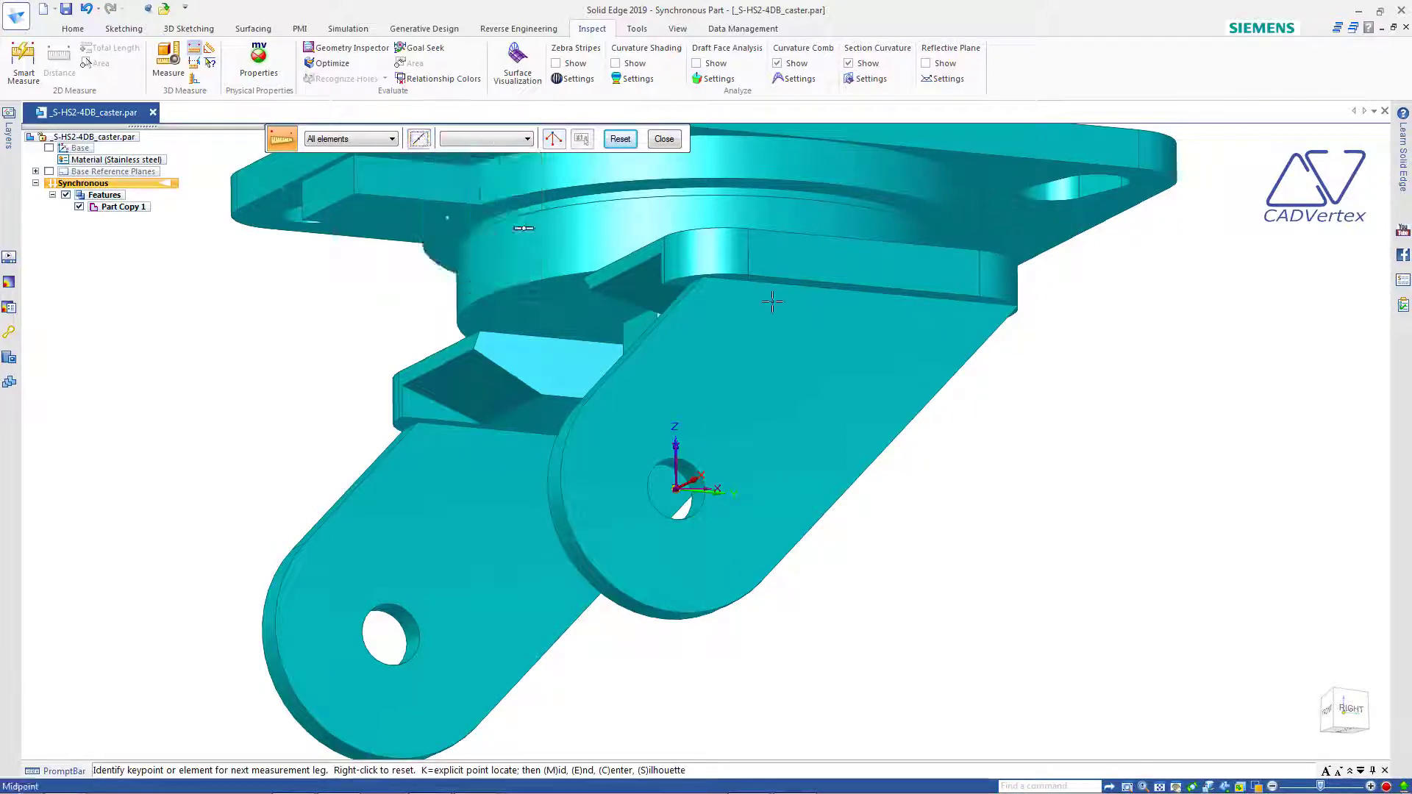
{"action": "left_click", "coordinate": [858, 296]}
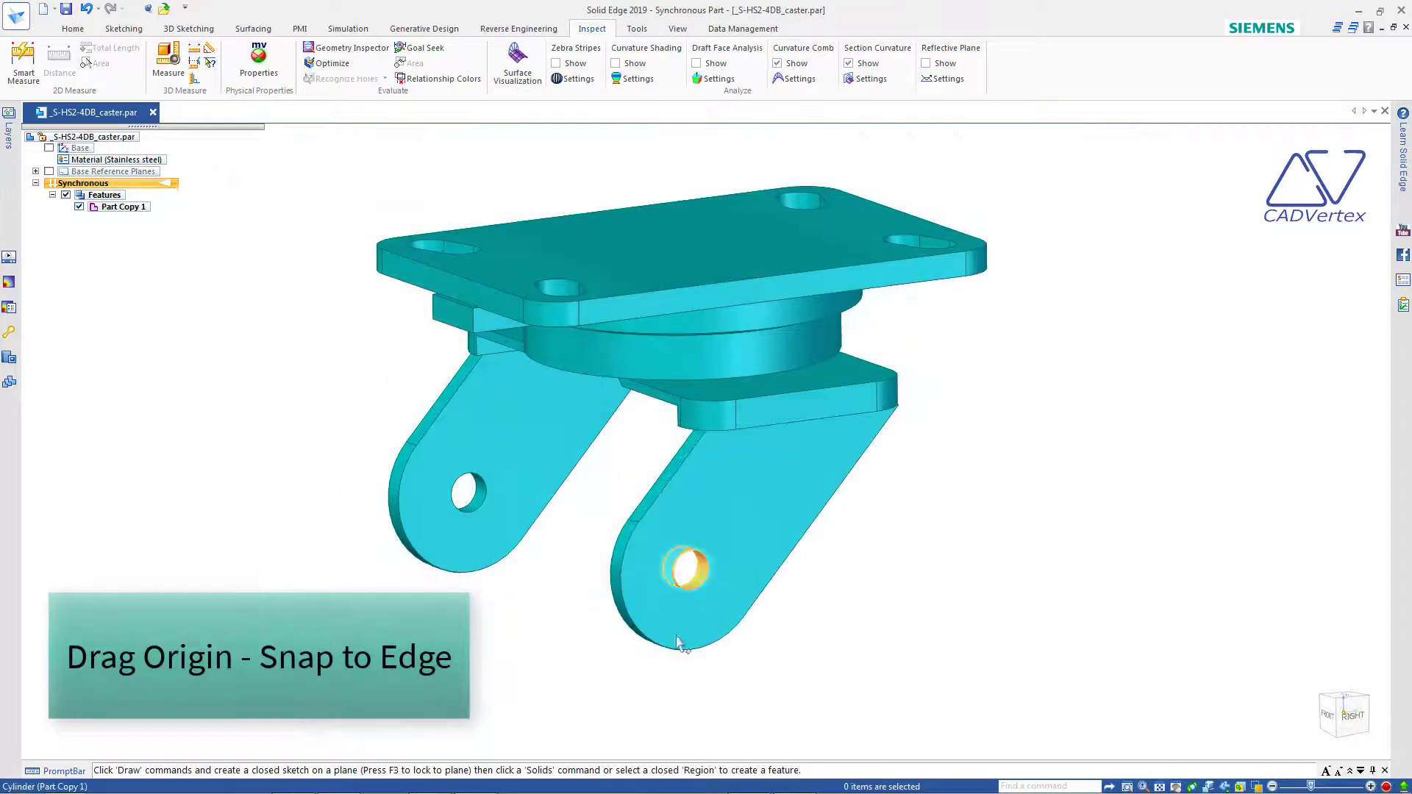
- Select the near leg's rounded end, snap the steering wheel's origin to the slanted edge and move the end 5 mm up along it
{"action": "left_click", "coordinate": [647, 645]}
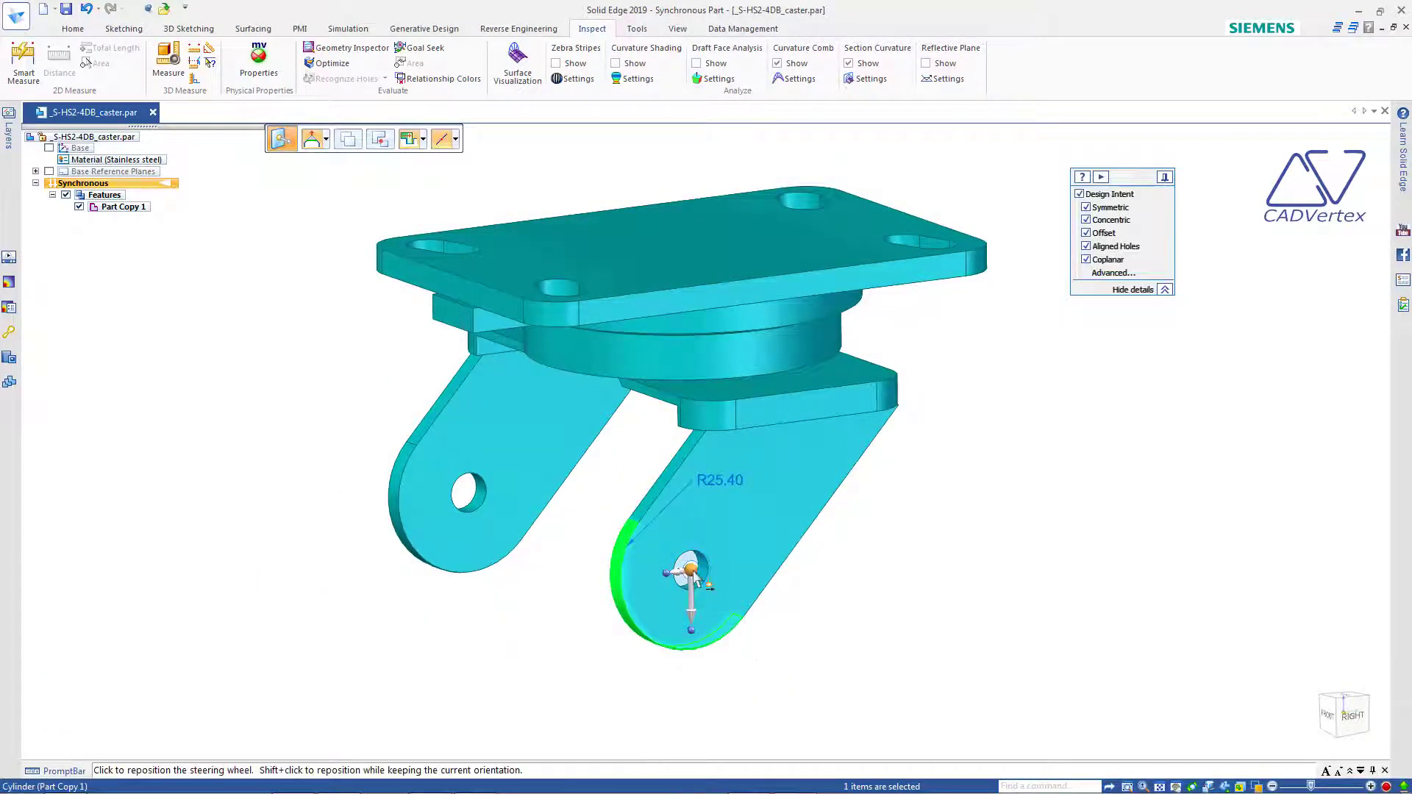
{"action": "left_click_drag", "start_coordinate": [691, 571], "coordinate": [760, 607]}
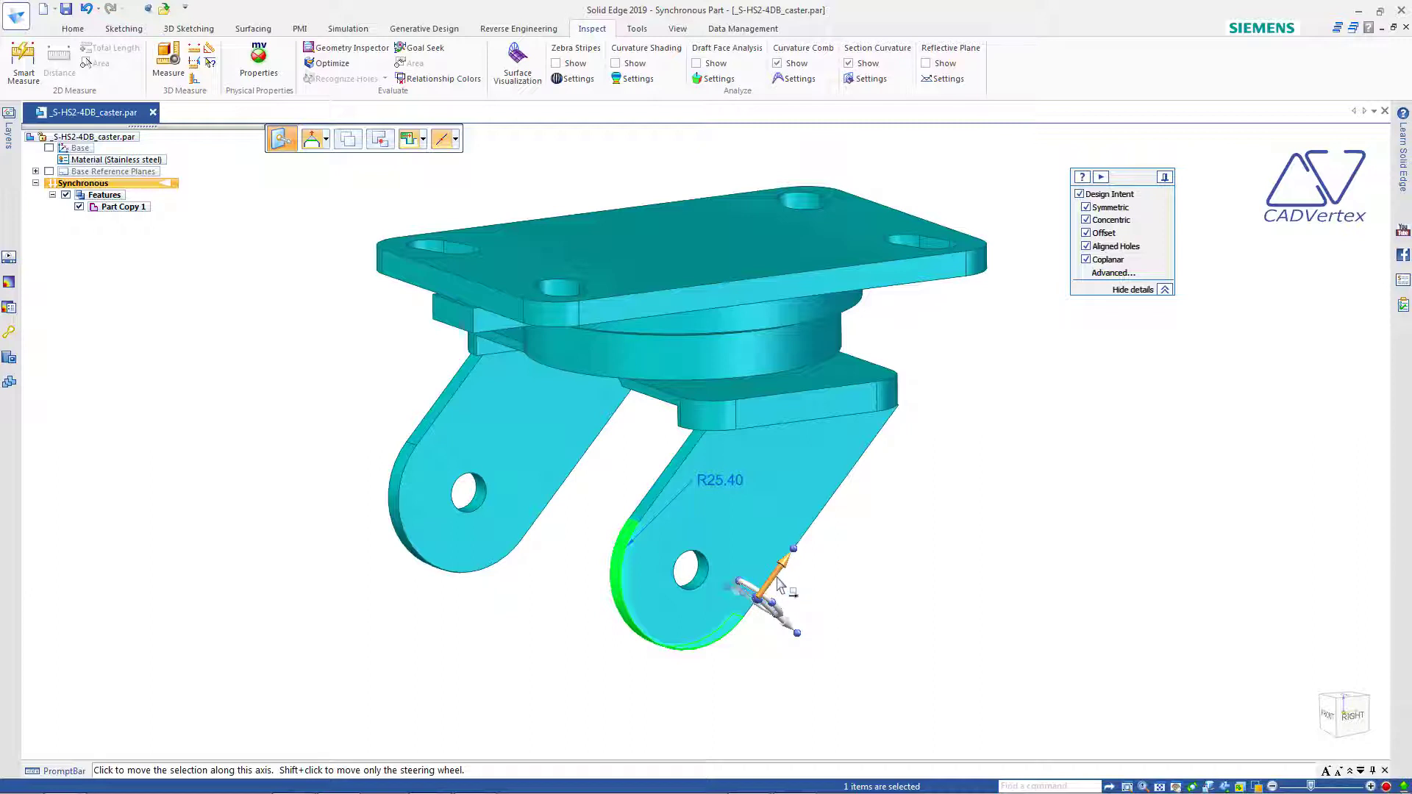
{"action": "left_click", "coordinate": [779, 585]}
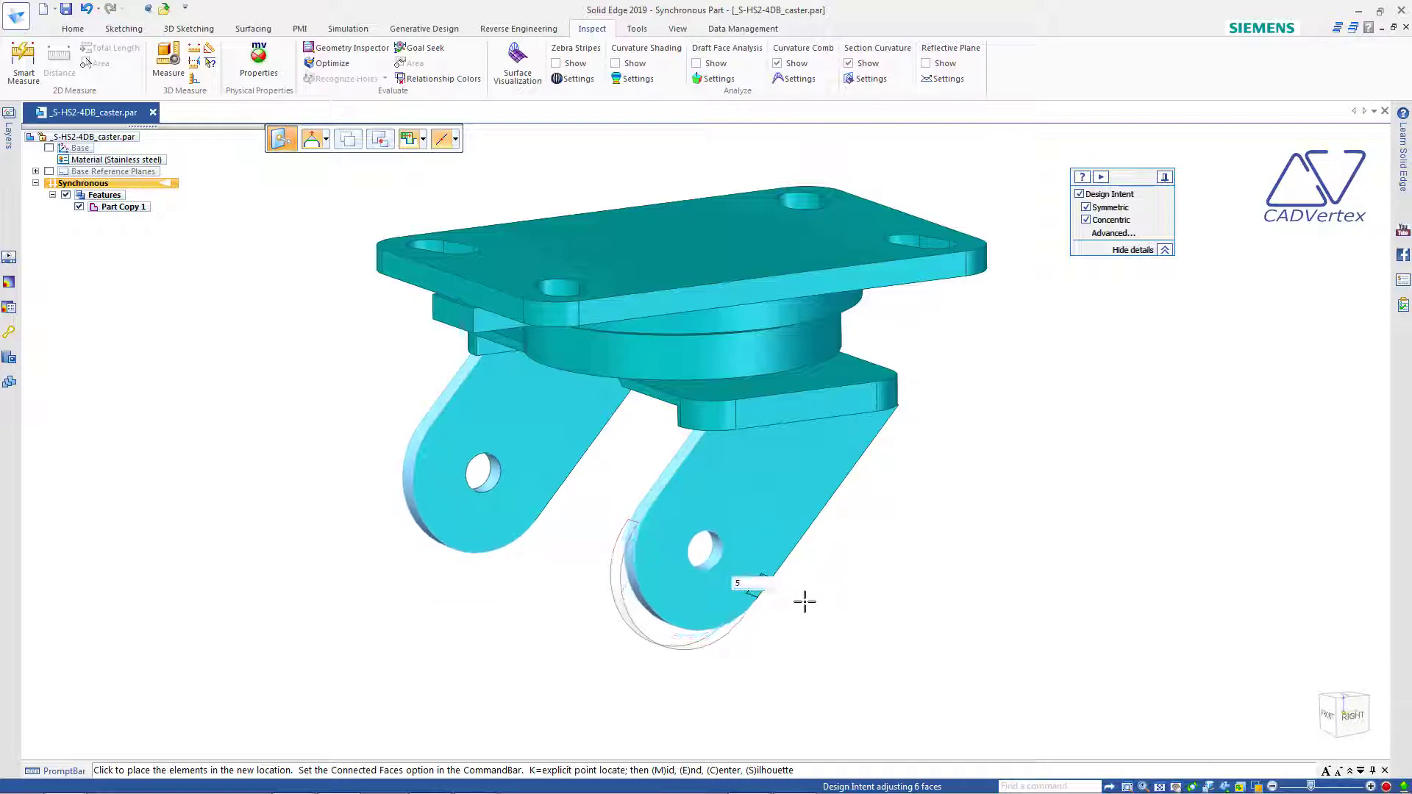
{"action": "key", "text": "Return"}
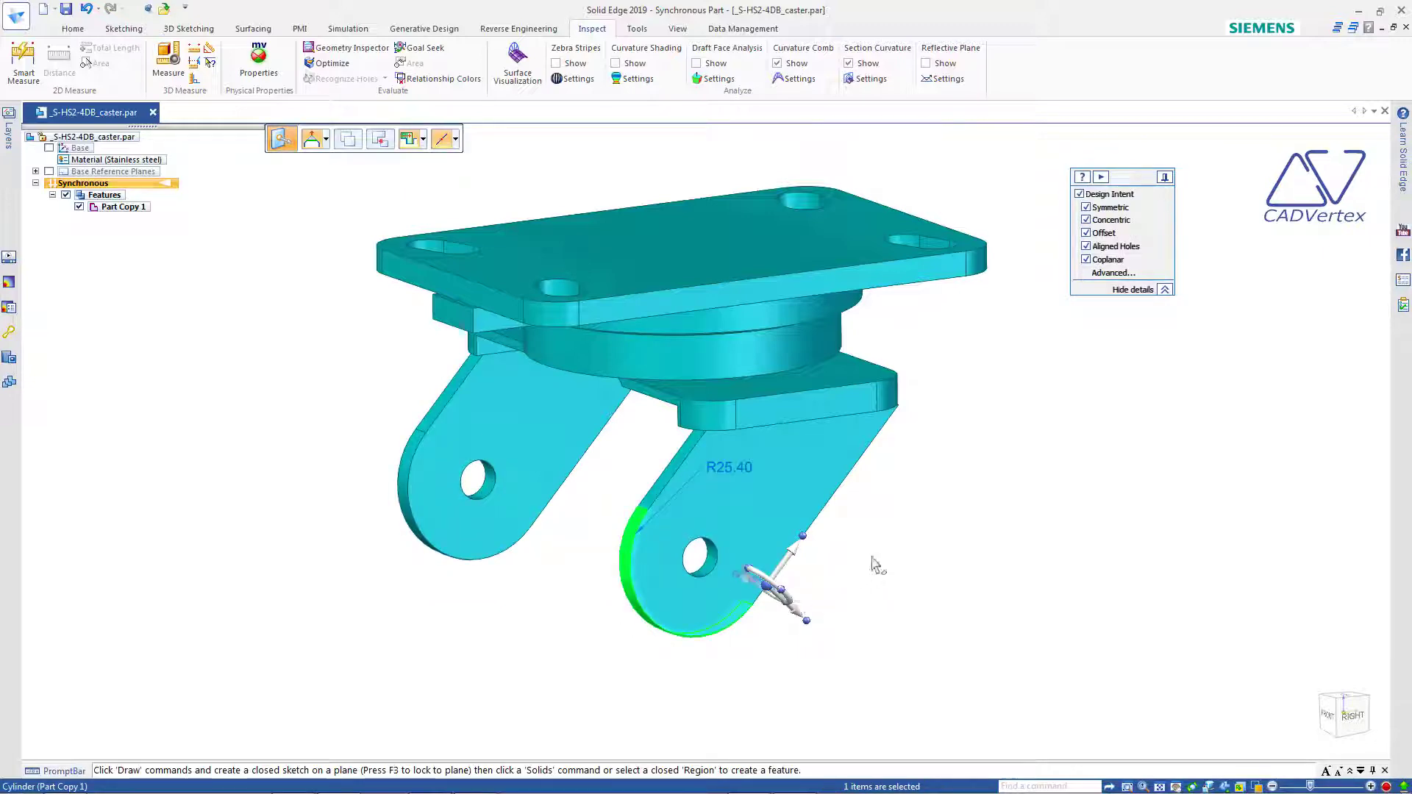
{"action": "middle_click_drag", "start_coordinate": [803, 619], "coordinate": [808, 584]}
{"action": "left_click", "coordinate": [891, 518]}
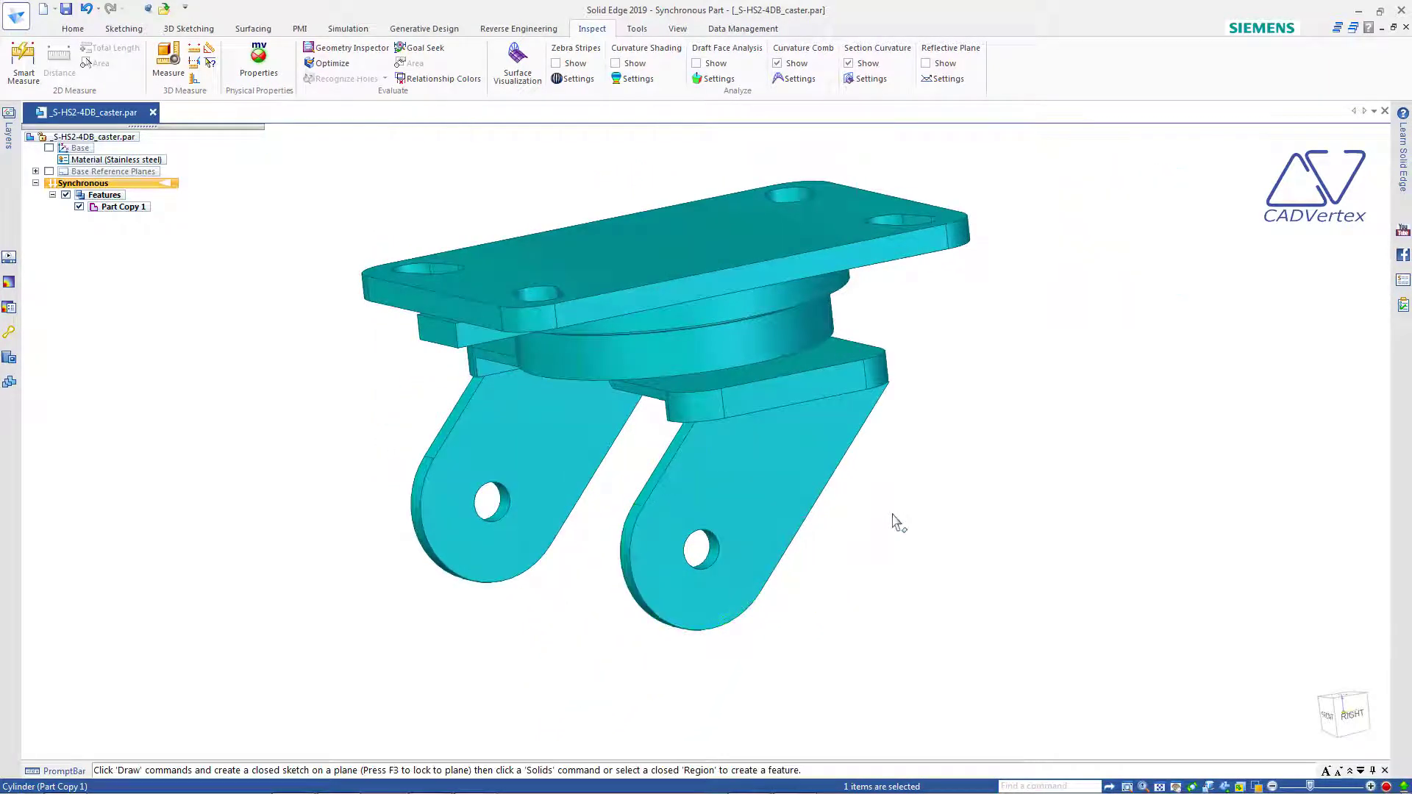
- Measure again from the near axle hole's centre to the midpoint of the leg's upper edge, viewing the caster from below
{"action": "left_click", "coordinate": [195, 49]}
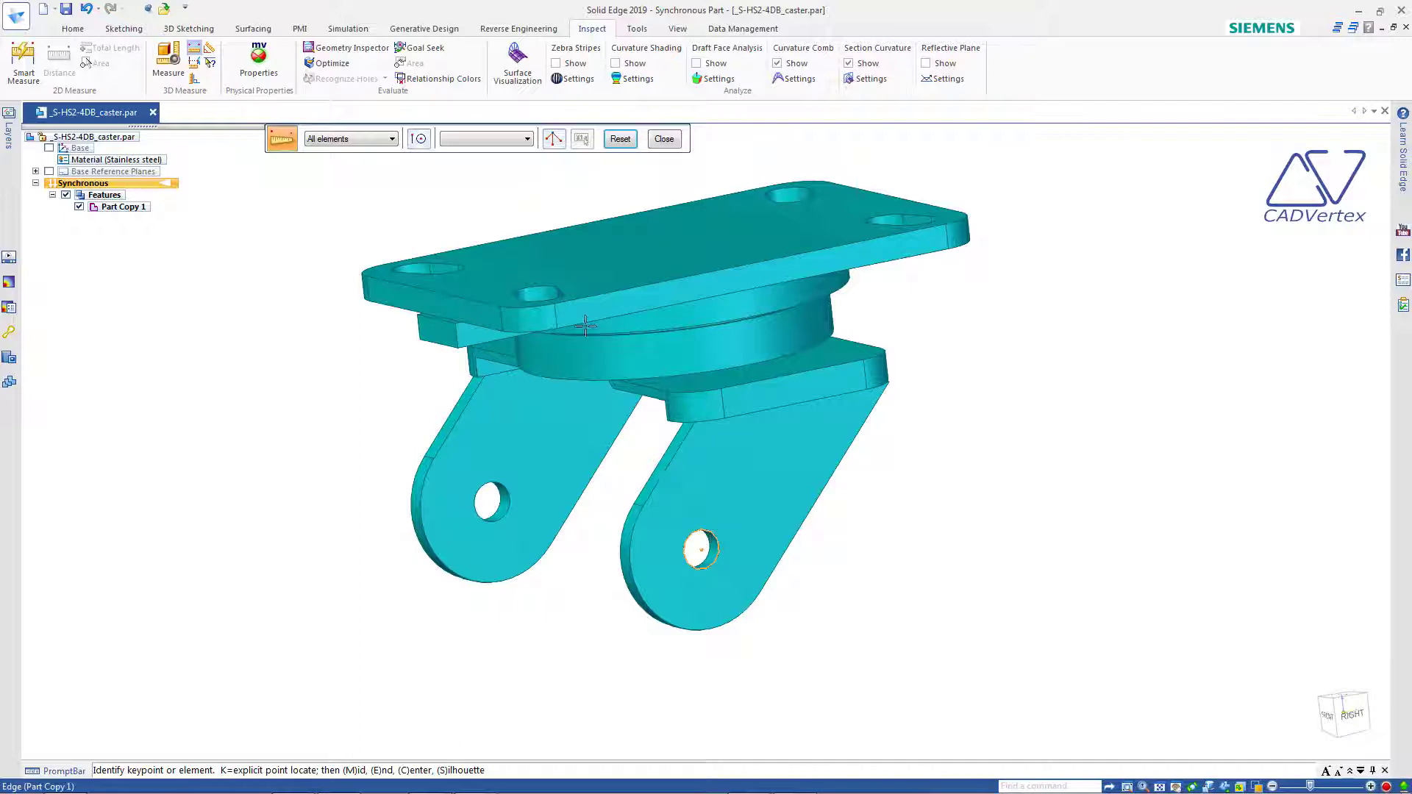
{"action": "left_click", "coordinate": [701, 548]}
{"action": "left_click", "coordinate": [419, 138]}
{"action": "left_click", "coordinate": [451, 220]}
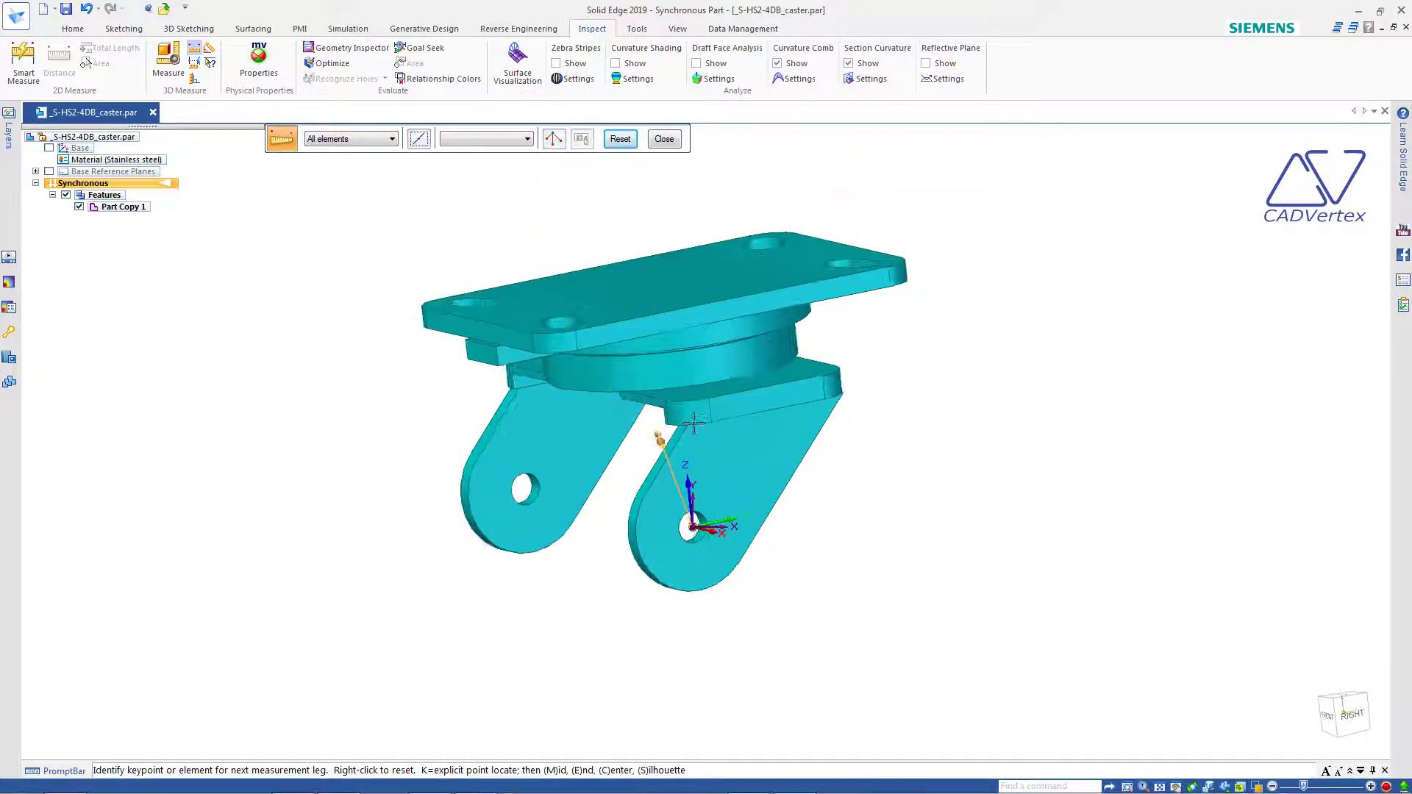
{"action": "middle_click_drag", "start_coordinate": [735, 353], "coordinate": [783, 326]}
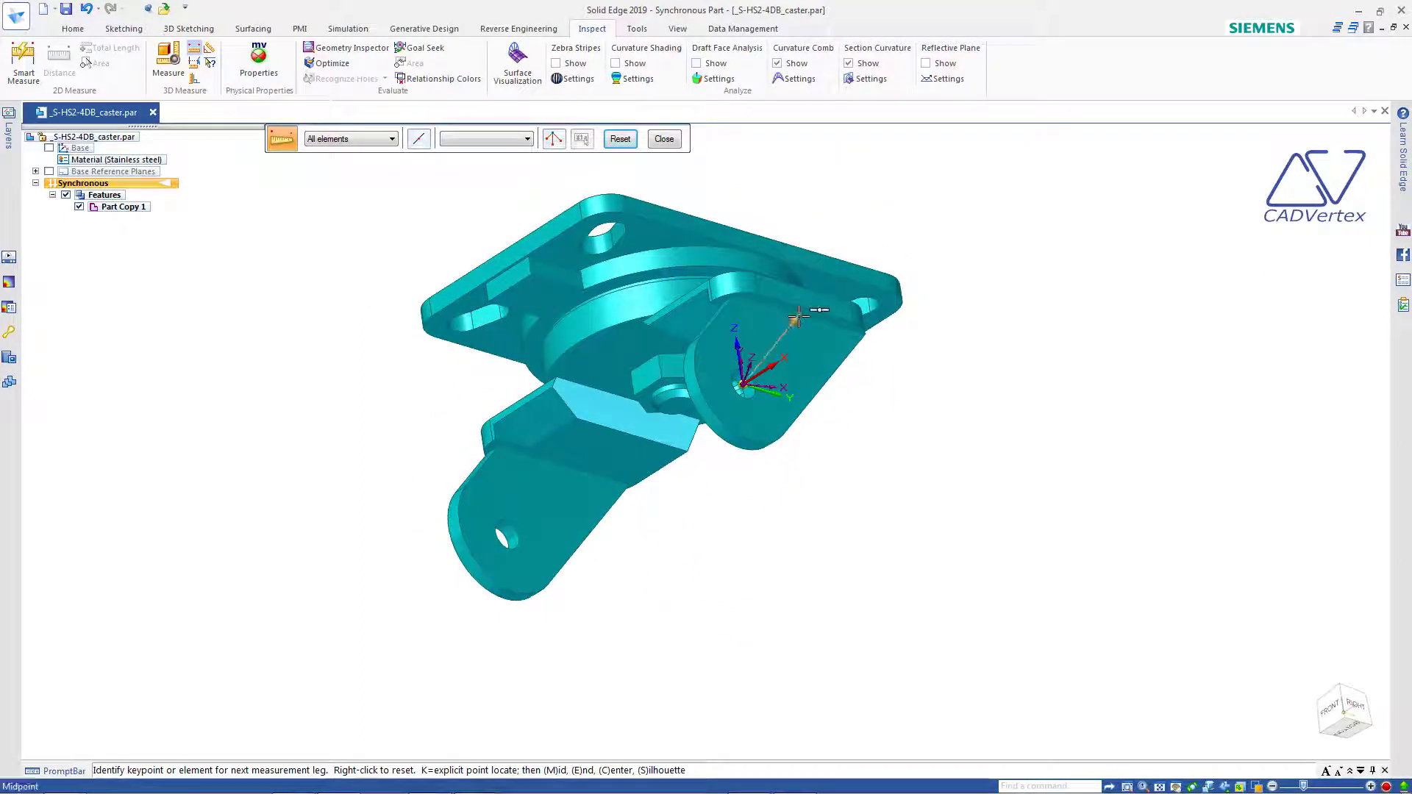
{"action": "left_click", "coordinate": [853, 419]}
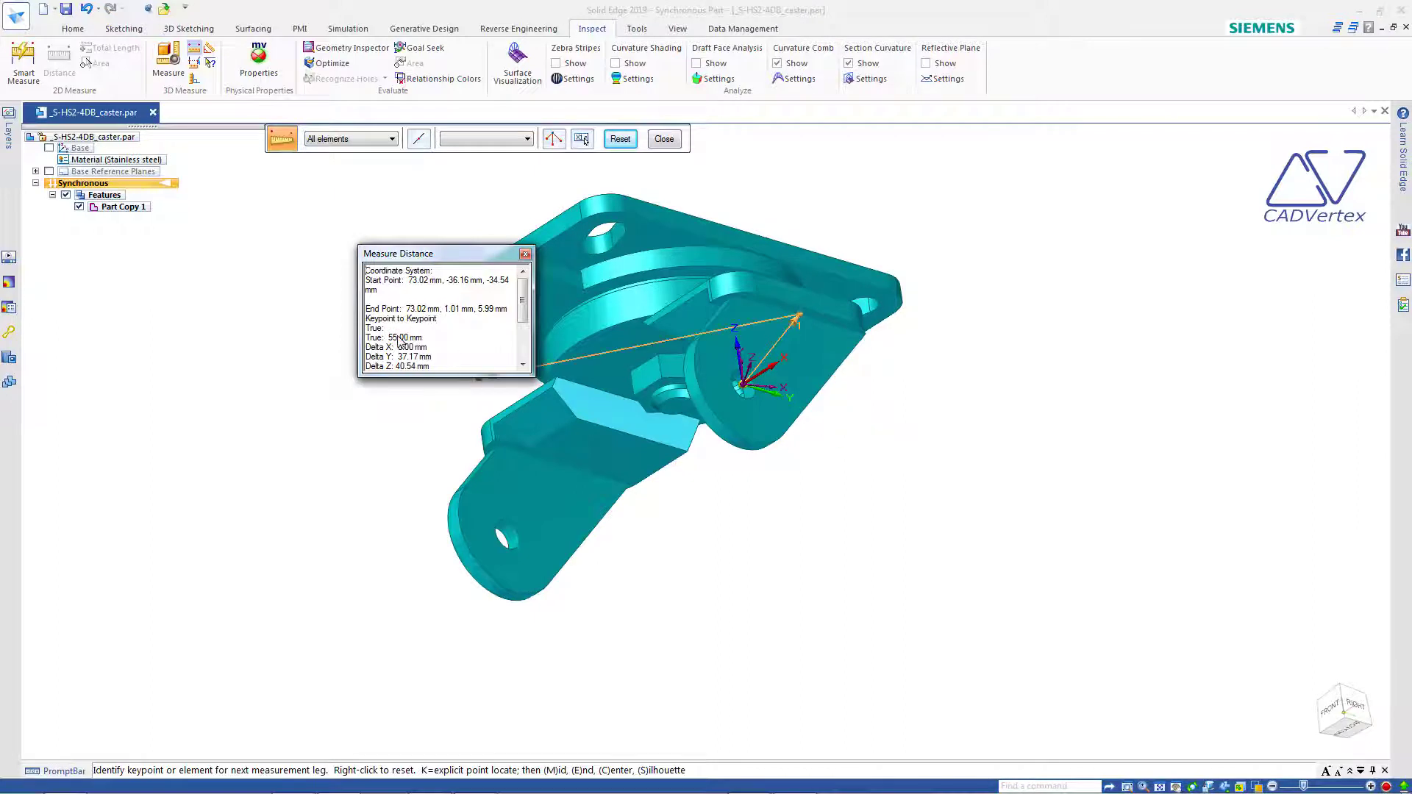
{"action": "left_click", "coordinate": [662, 140]}
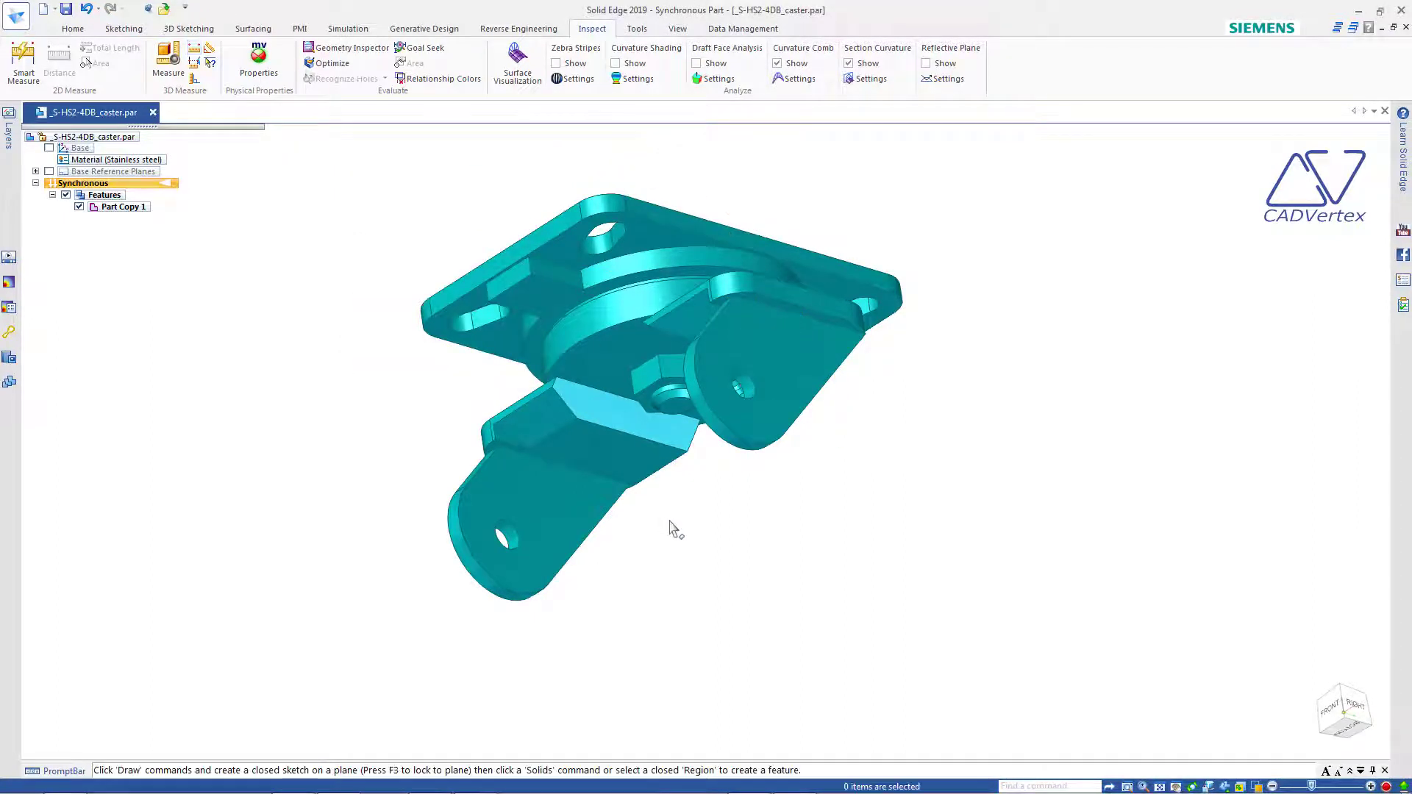
- Select the entire caster in the isometric view, reorient the steering wheel's plane and rotate the caster by -90° to lay the mounting plate horizontal
{"action": "key", "text": "ctrl+i"}
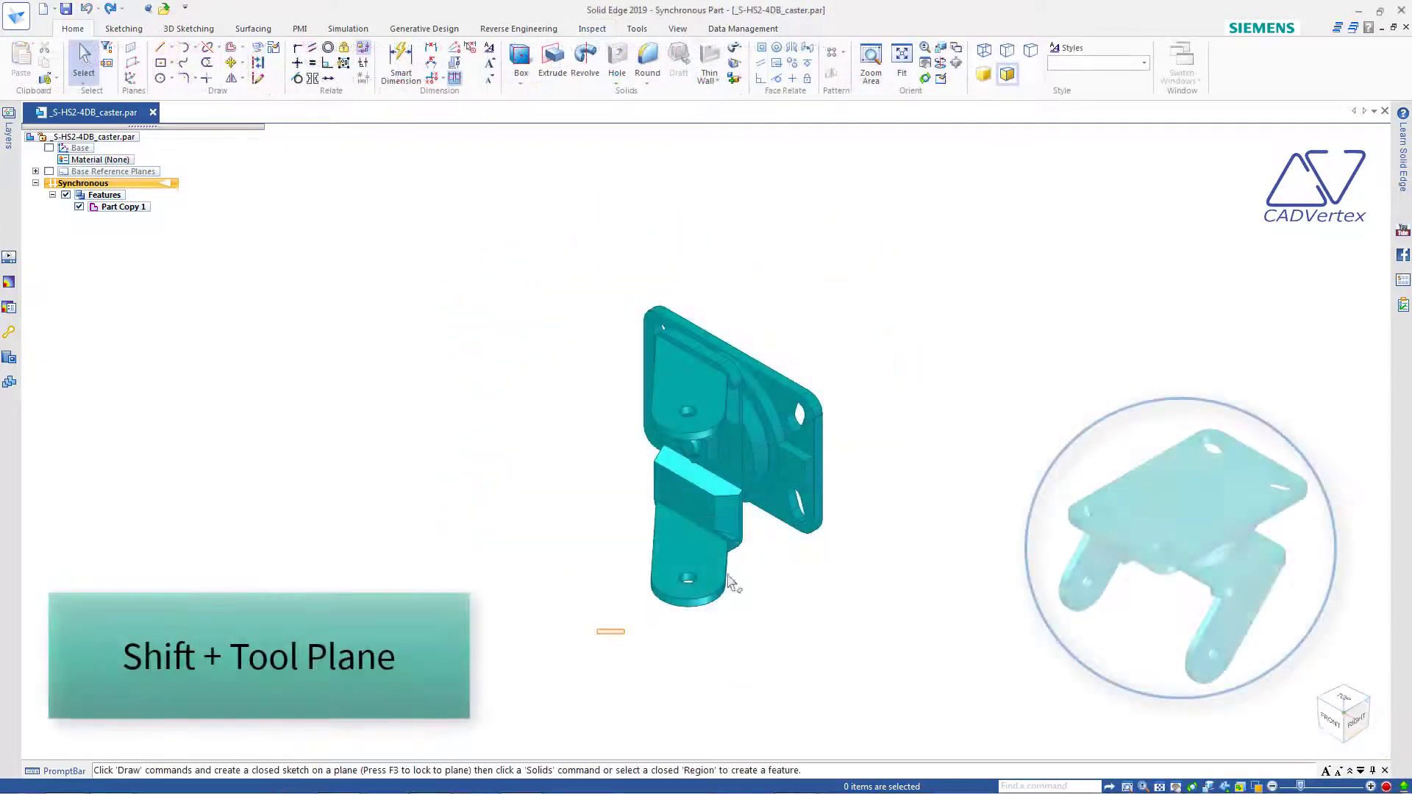
{"action": "left_click_drag", "start_coordinate": [730, 583], "coordinate": [879, 301]}
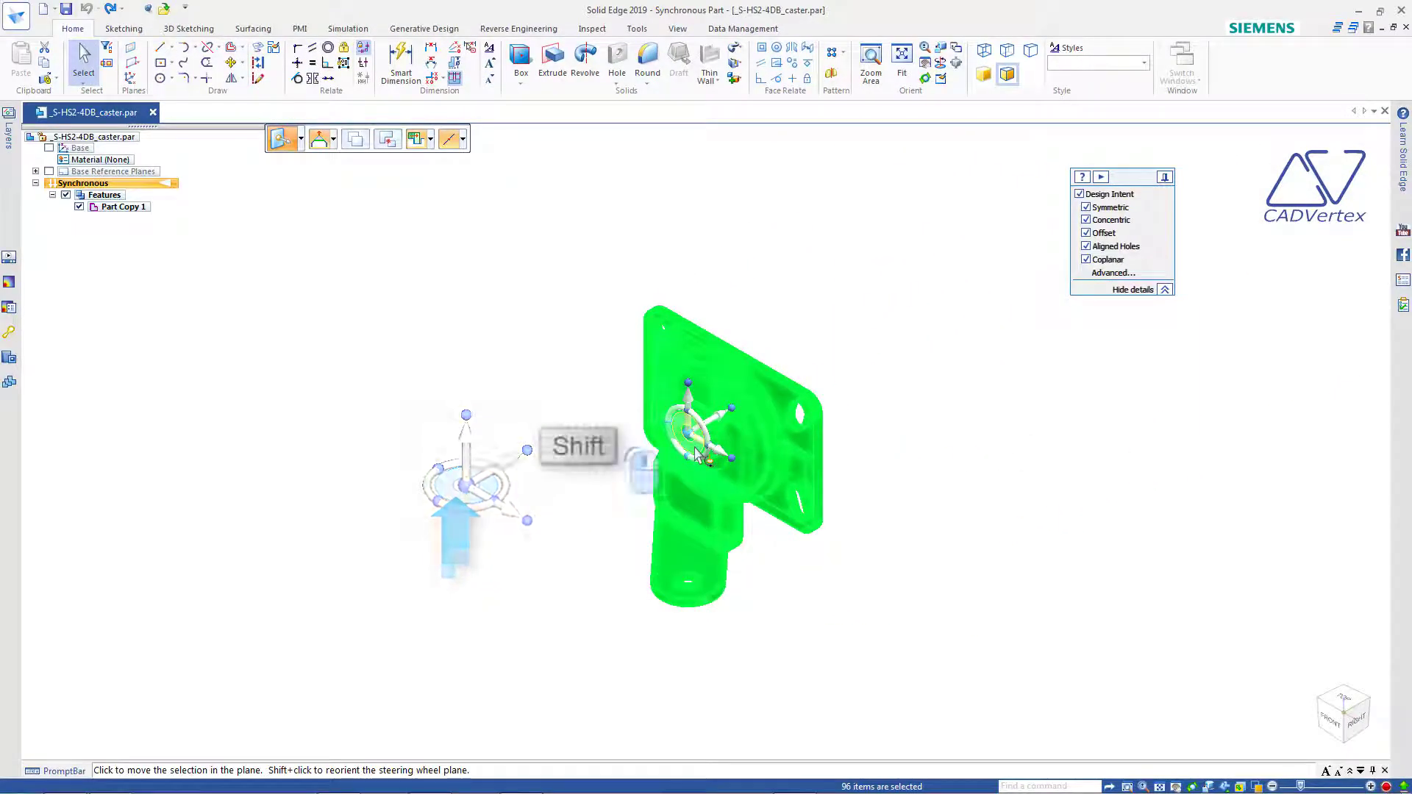
{"action": "left_click", "coordinate": [697, 455], "text": "shift"}
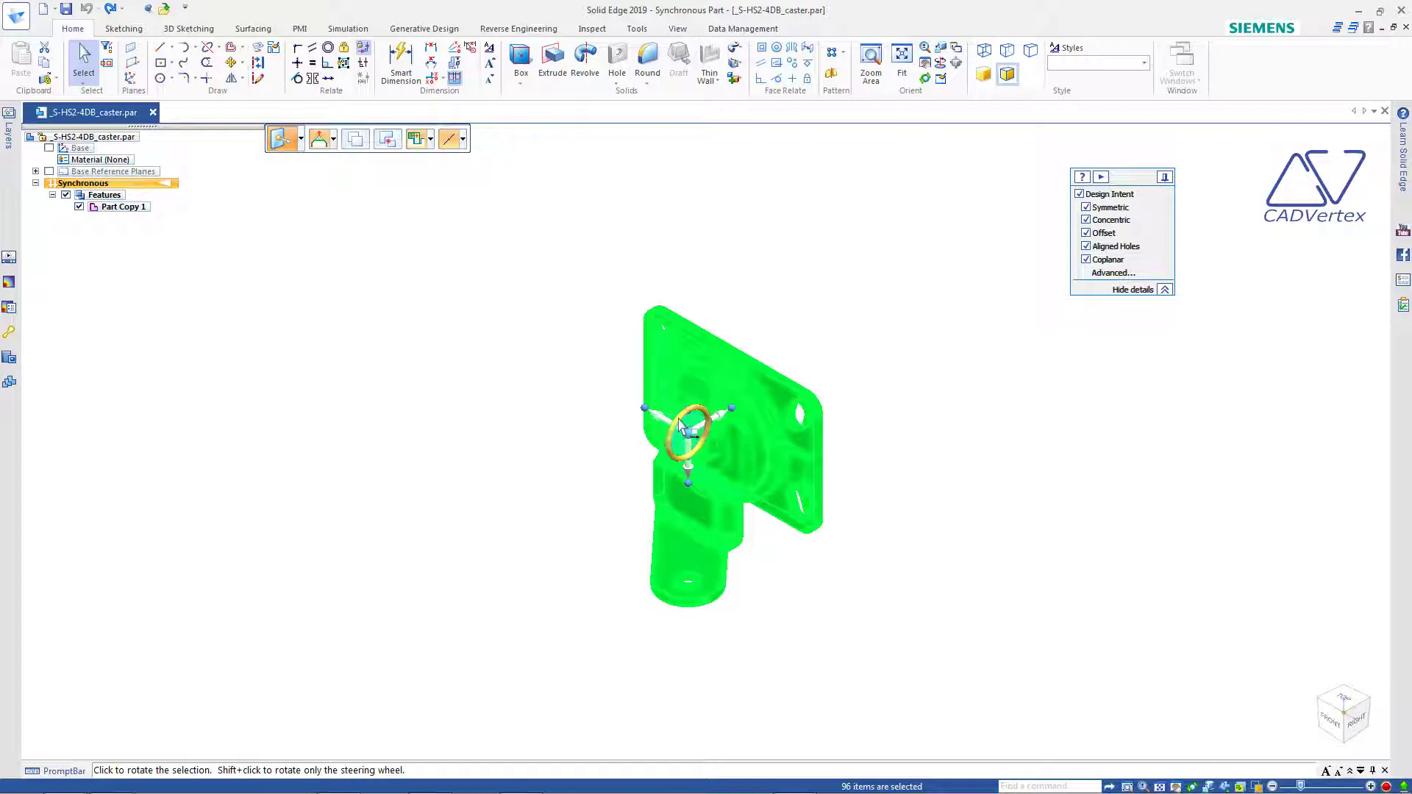
{"action": "left_click", "coordinate": [680, 424]}
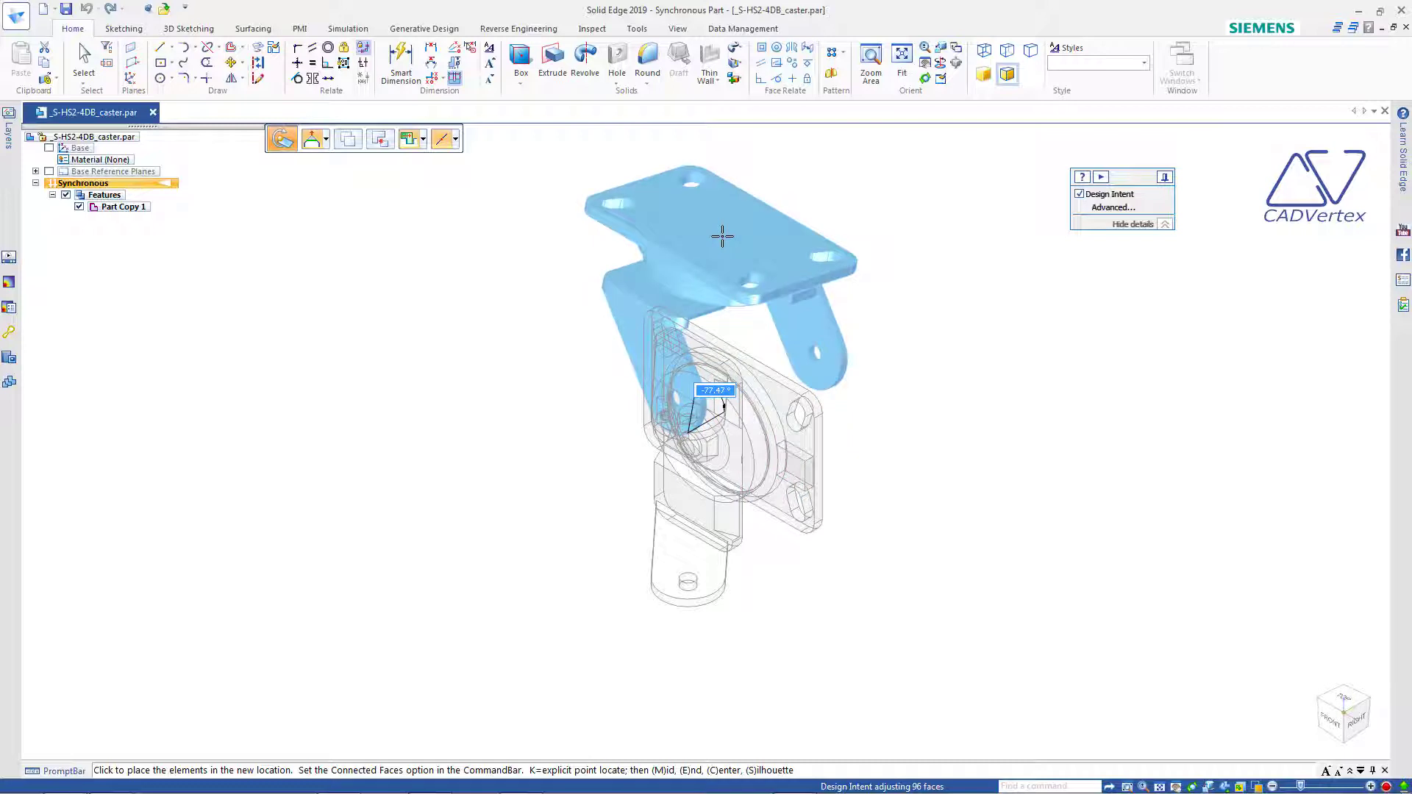
{"action": "type", "text": "-90"}
{"action": "key", "text": "Return"}
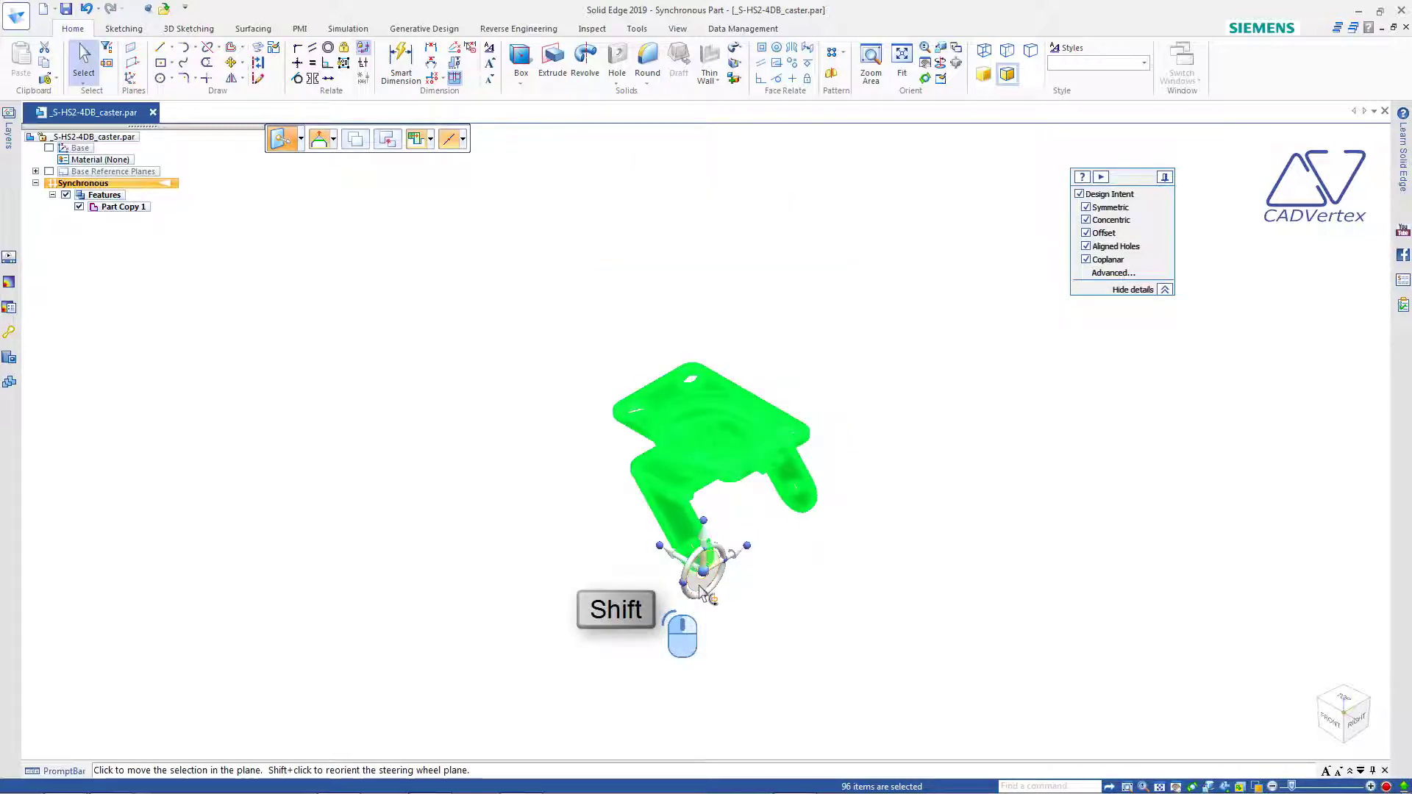
- Reorient the steering wheel's plane to horizontal and rotate the caster a quarter turn about the vertical axis
{"action": "left_click", "coordinate": [700, 586], "text": "shift"}
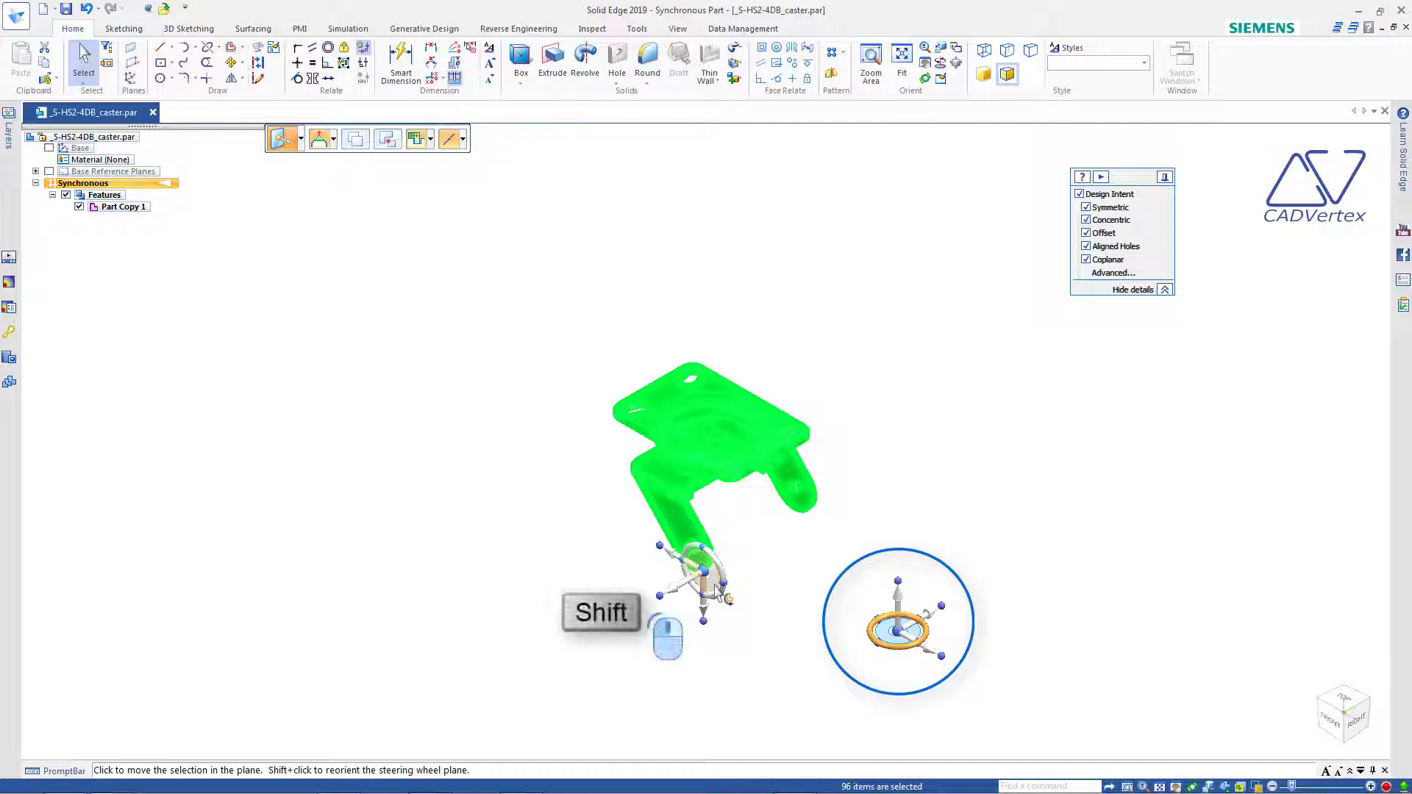
{"action": "left_click", "coordinate": [716, 588], "text": "shift"}
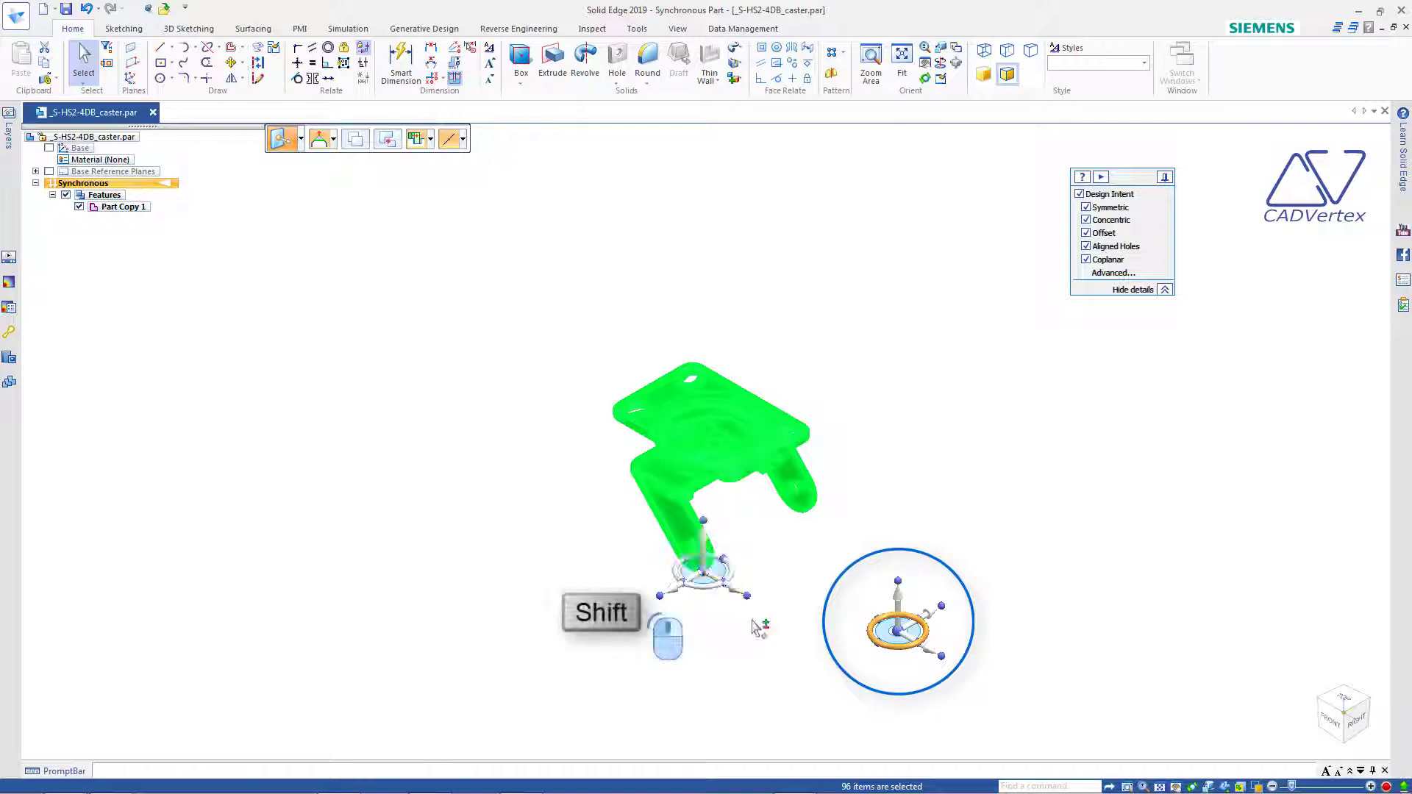
{"action": "left_click", "coordinate": [707, 597]}
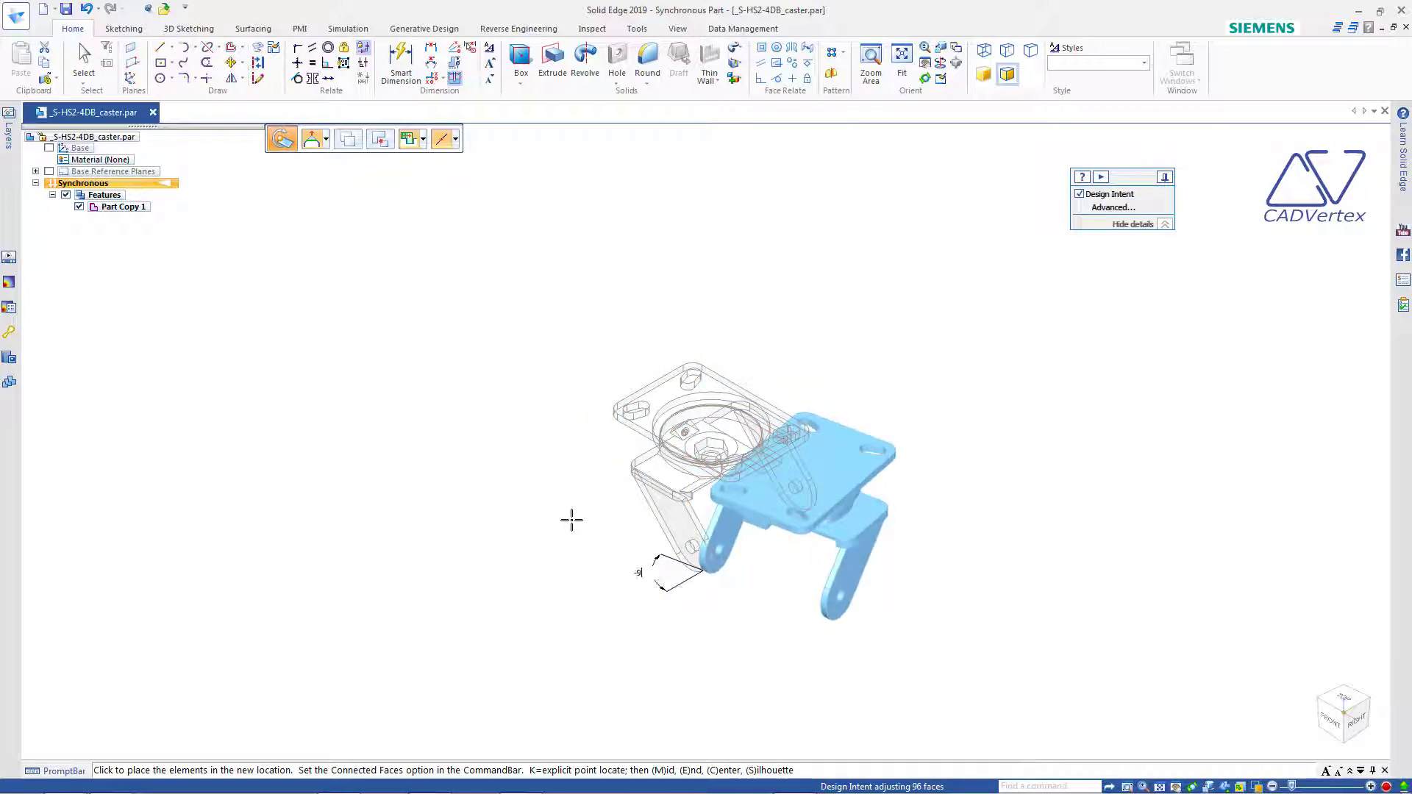
{"action": "left_click", "coordinate": [571, 520]}
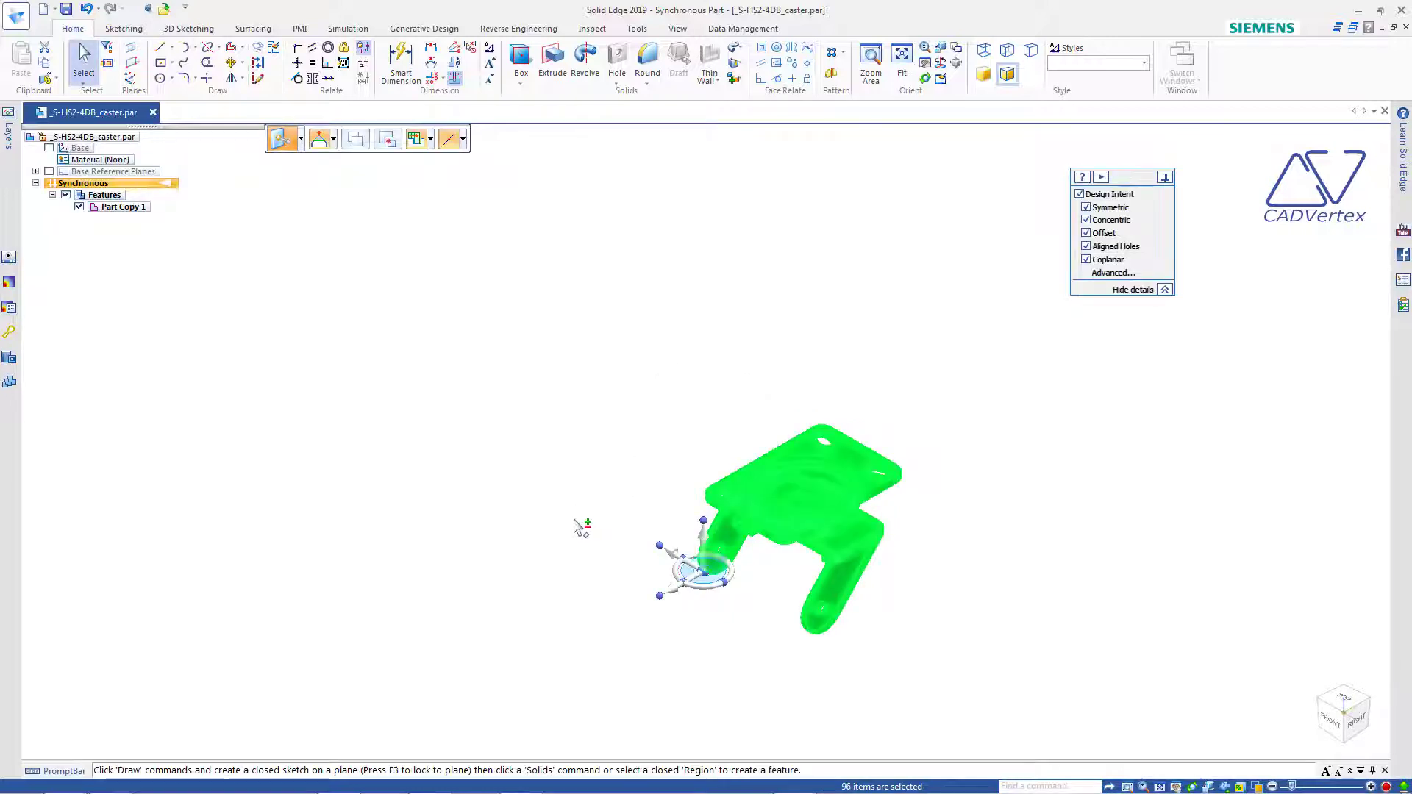
{"action": "key", "text": "Escape"}
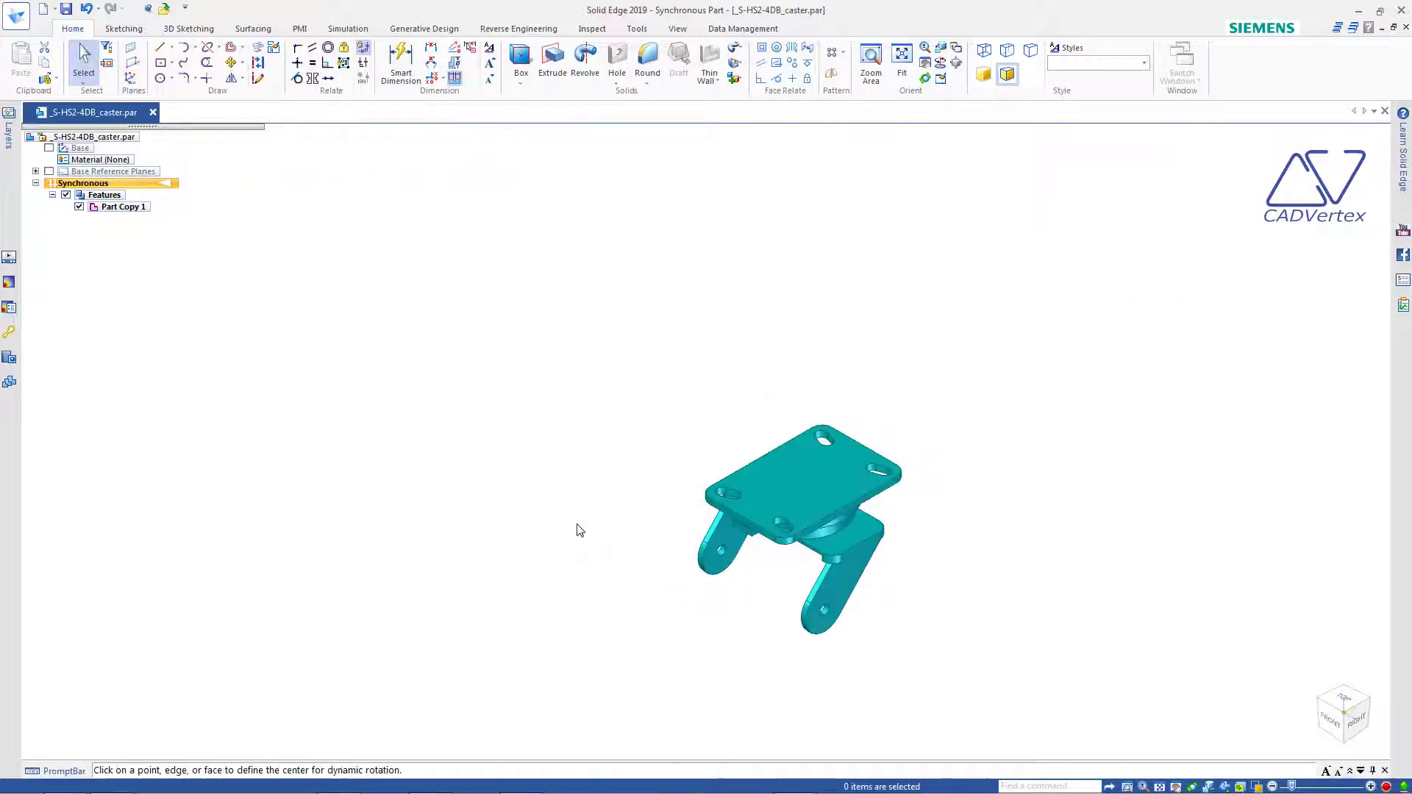
- Select the axle hole in the caster's near leg and place the steering wheel's origin on the leg's slanted edge to align its axis
{"action": "key", "text": "ctrl+shift+f"}
{"action": "scroll", "coordinate": [647, 541], "scroll_direction": "down", "scroll_amount": 3}
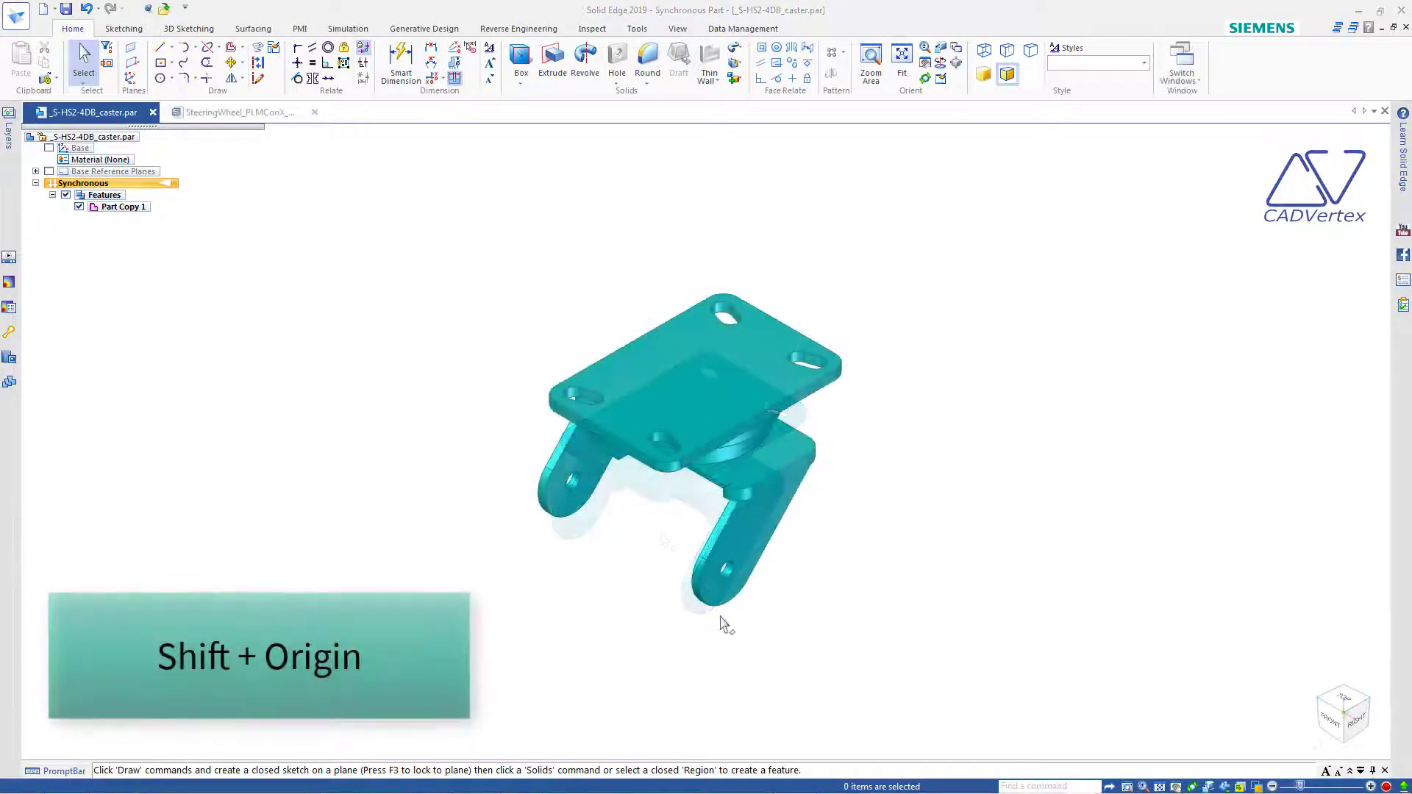
{"action": "scroll", "coordinate": [725, 625], "scroll_direction": "up", "scroll_amount": 3}
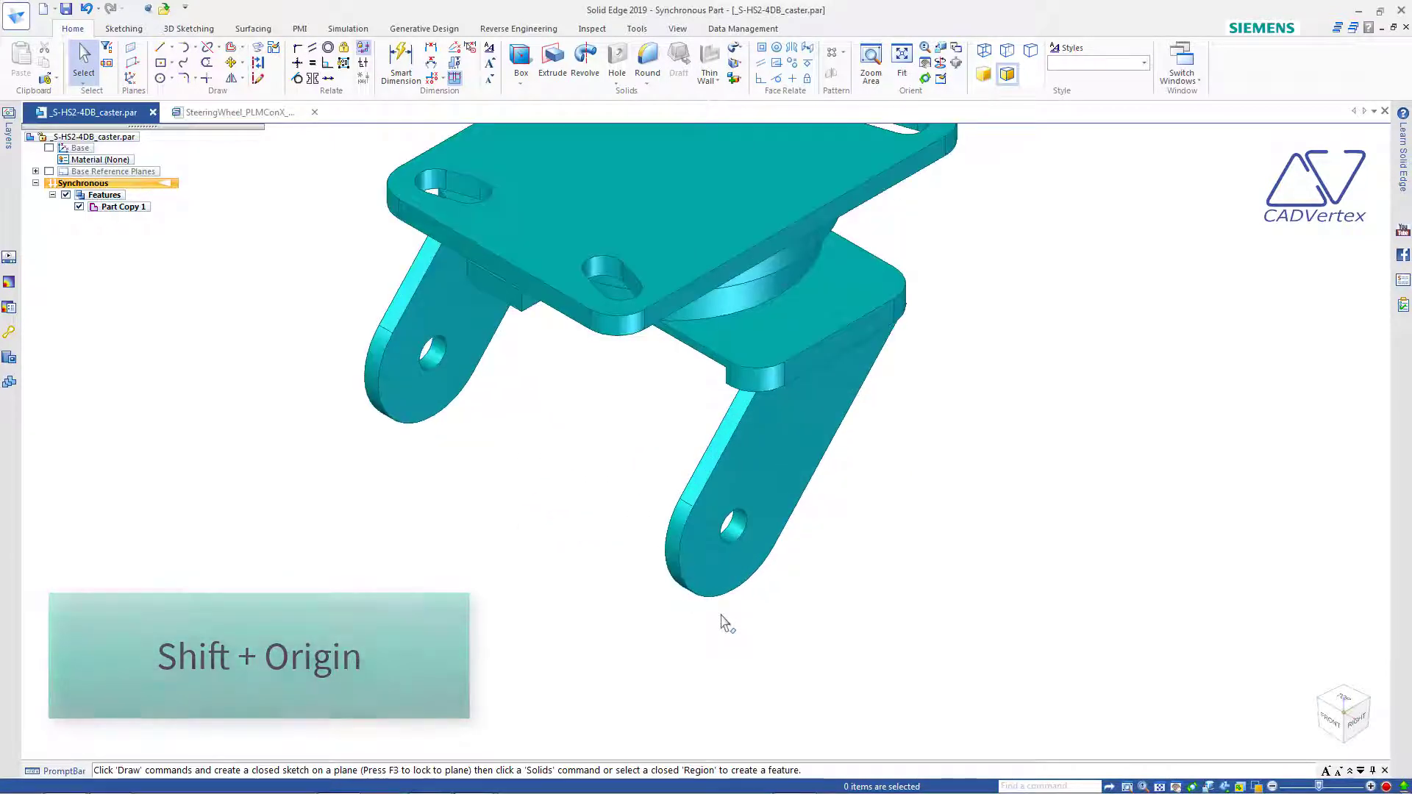
{"action": "left_click", "coordinate": [734, 531]}
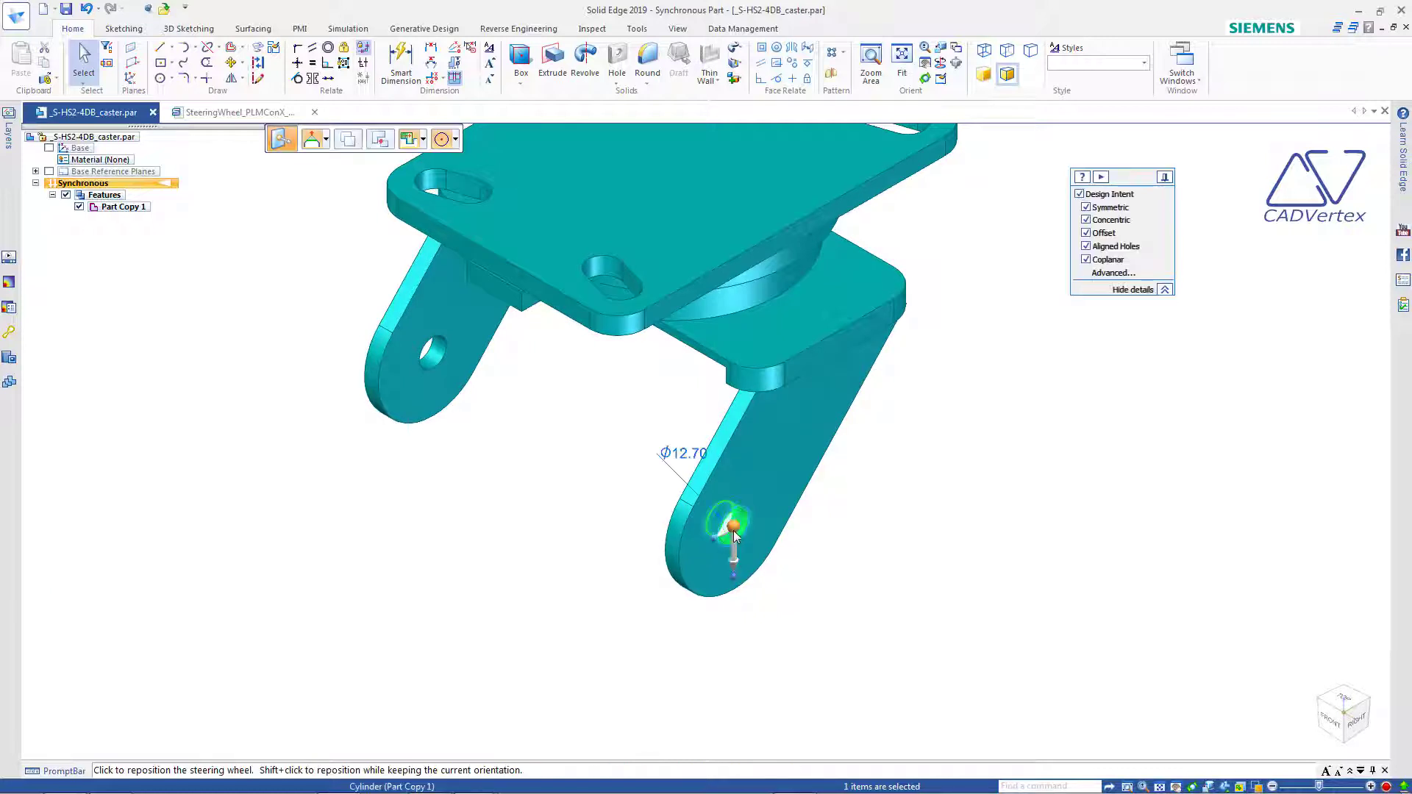
{"action": "left_click", "coordinate": [734, 531]}
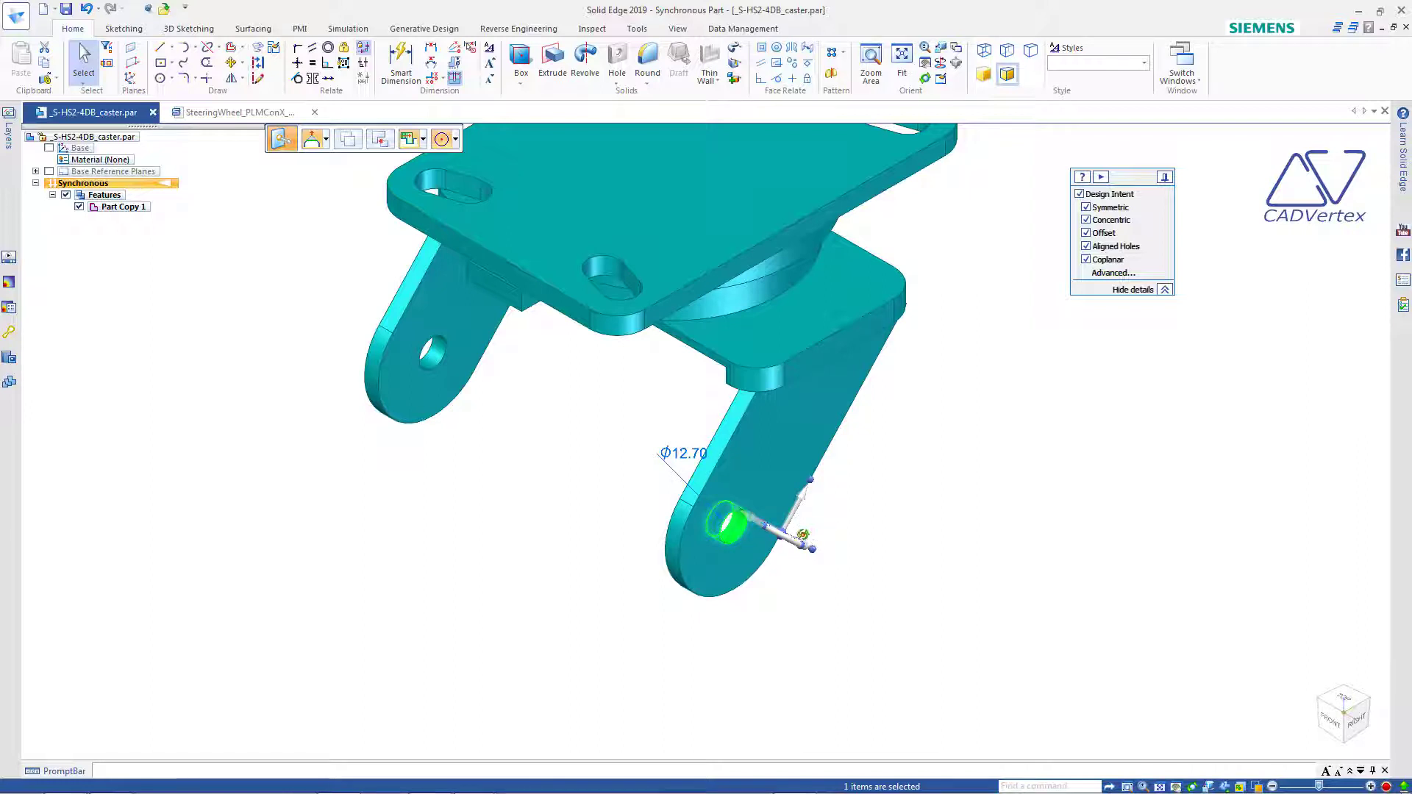
{"action": "middle_click_drag", "start_coordinate": [803, 535], "coordinate": [796, 570]}
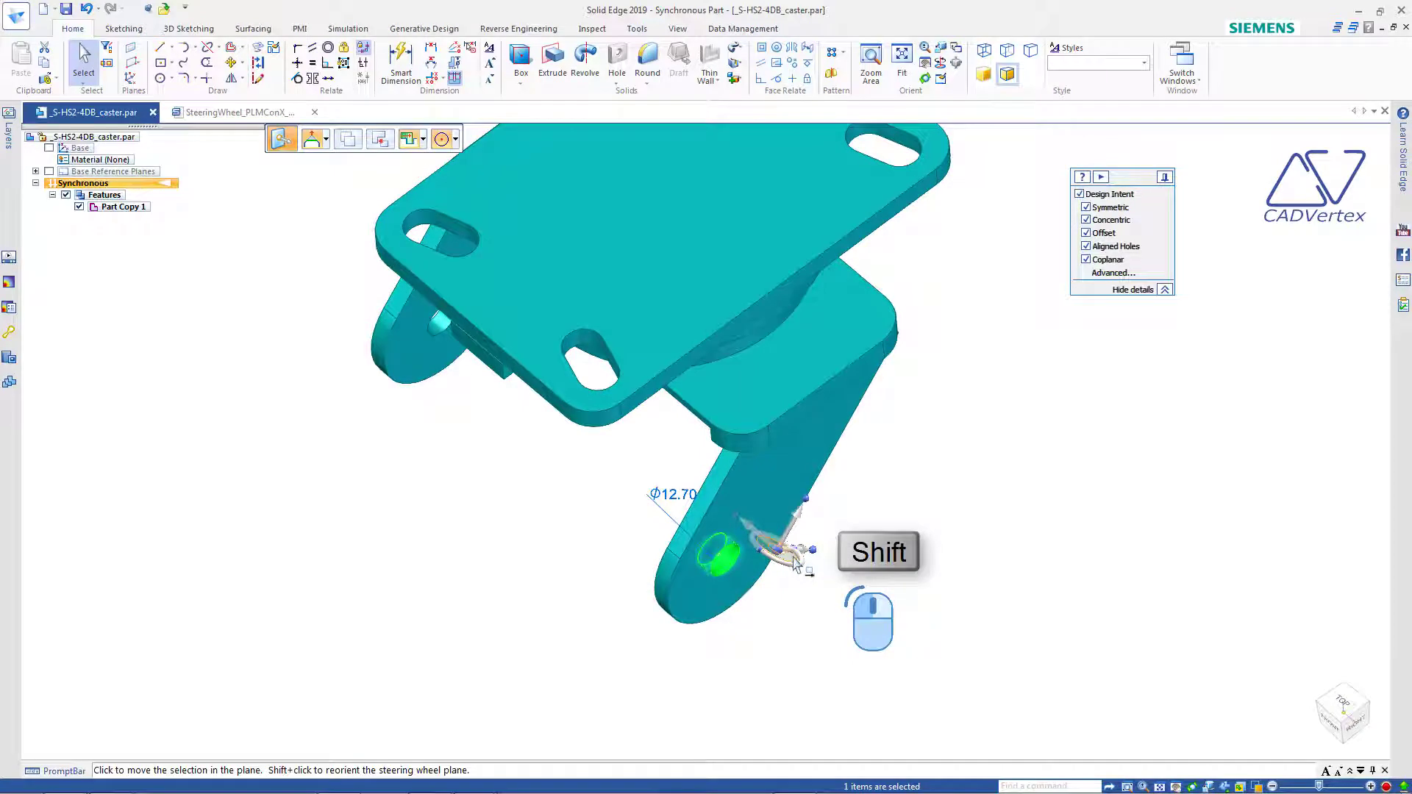
{"action": "middle_click_drag", "start_coordinate": [801, 563], "coordinate": [787, 599]}
{"action": "scroll", "coordinate": [772, 576], "scroll_direction": "up", "scroll_amount": 3}
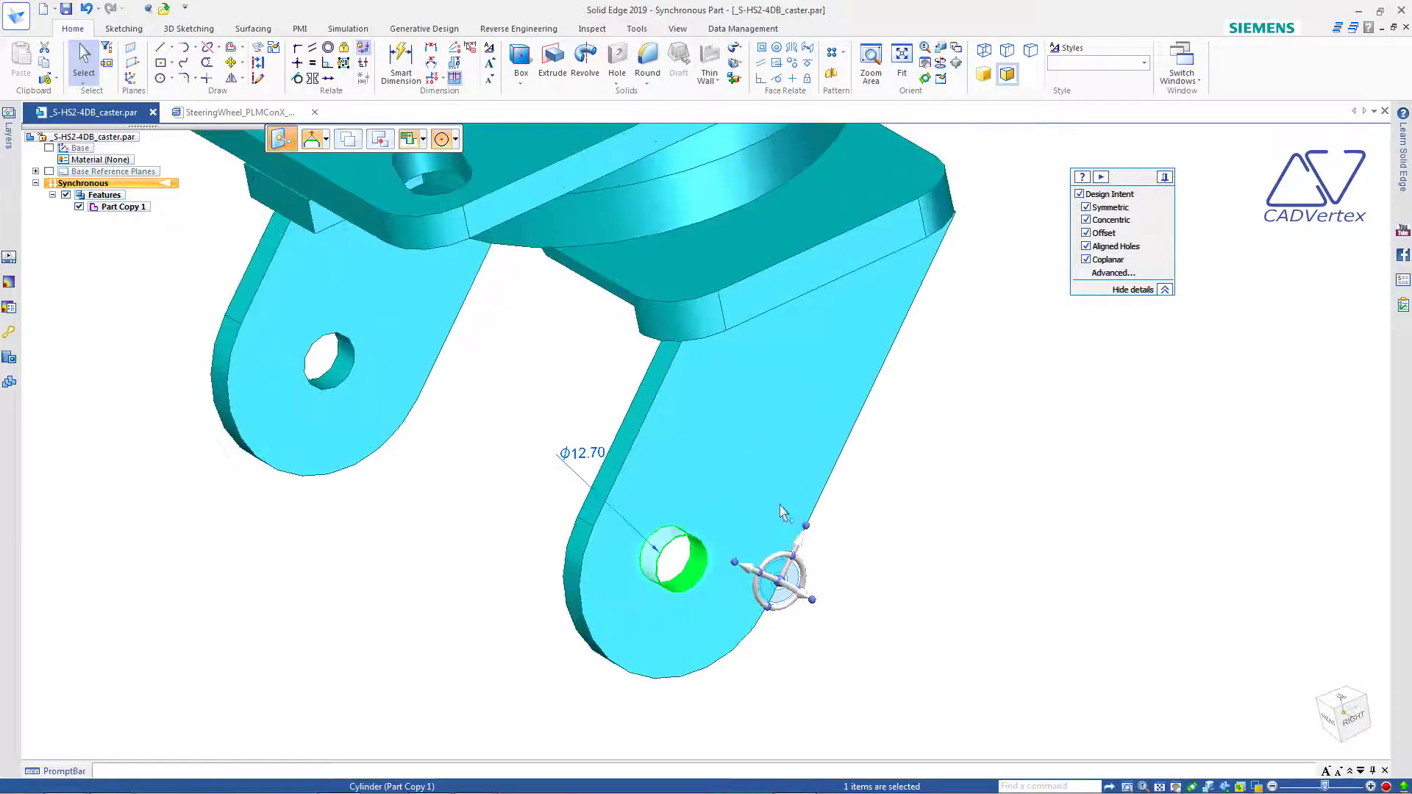
- Reposition the steering wheel's origin at the near axle hole, keeping its orientation, and try moving the hole along the slanted-edge direction
{"action": "key", "text": "shift"}
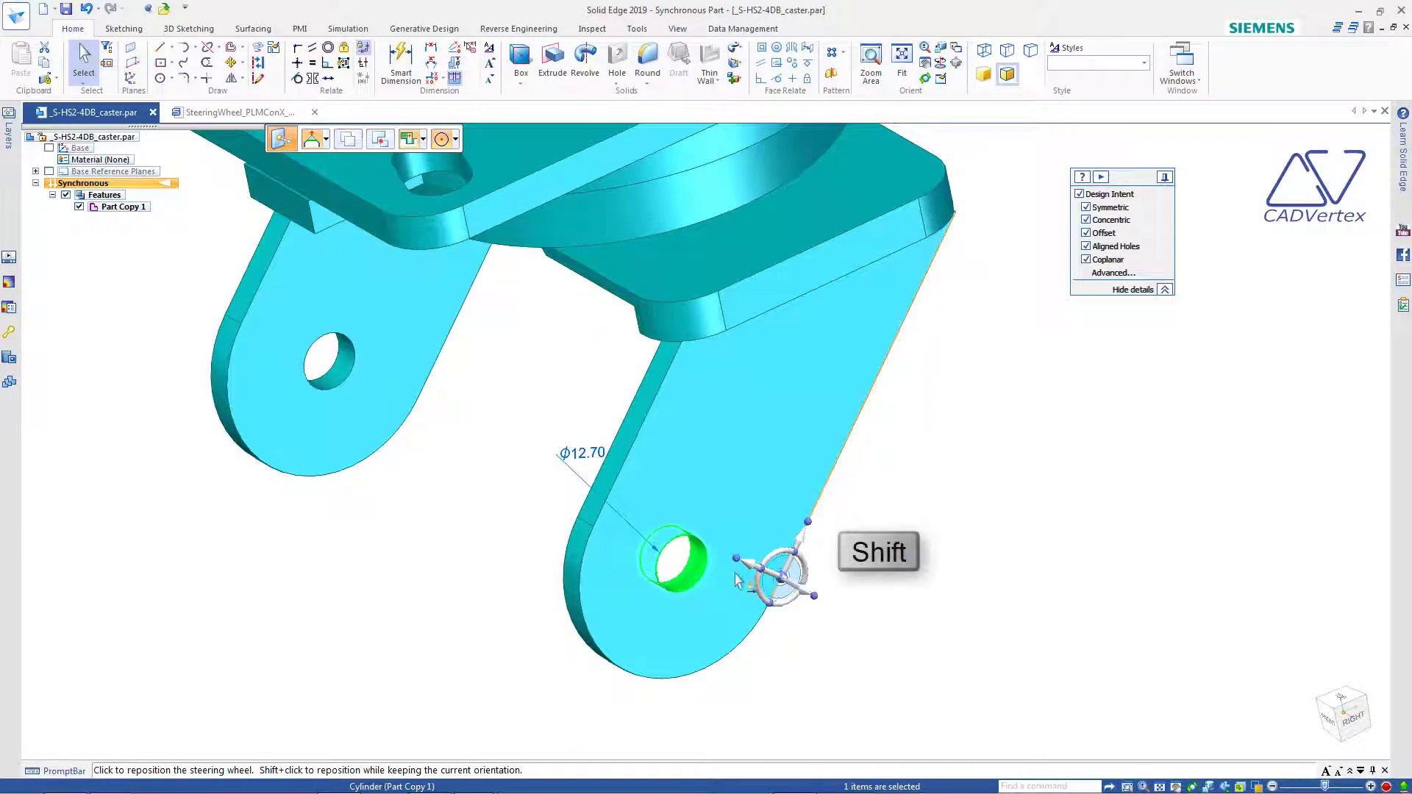
{"action": "left_click", "coordinate": [711, 578], "text": "shift"}
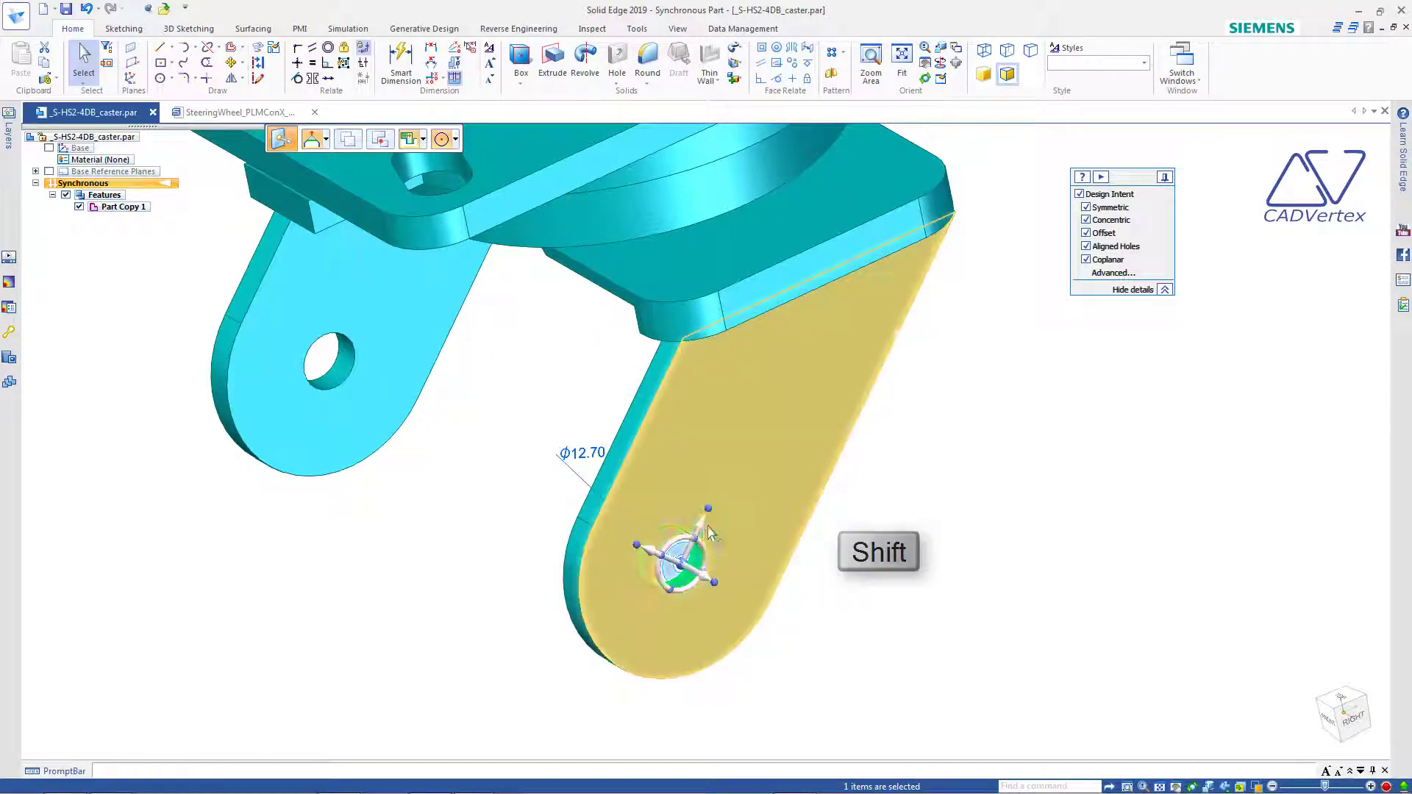
{"action": "left_click", "coordinate": [702, 535]}
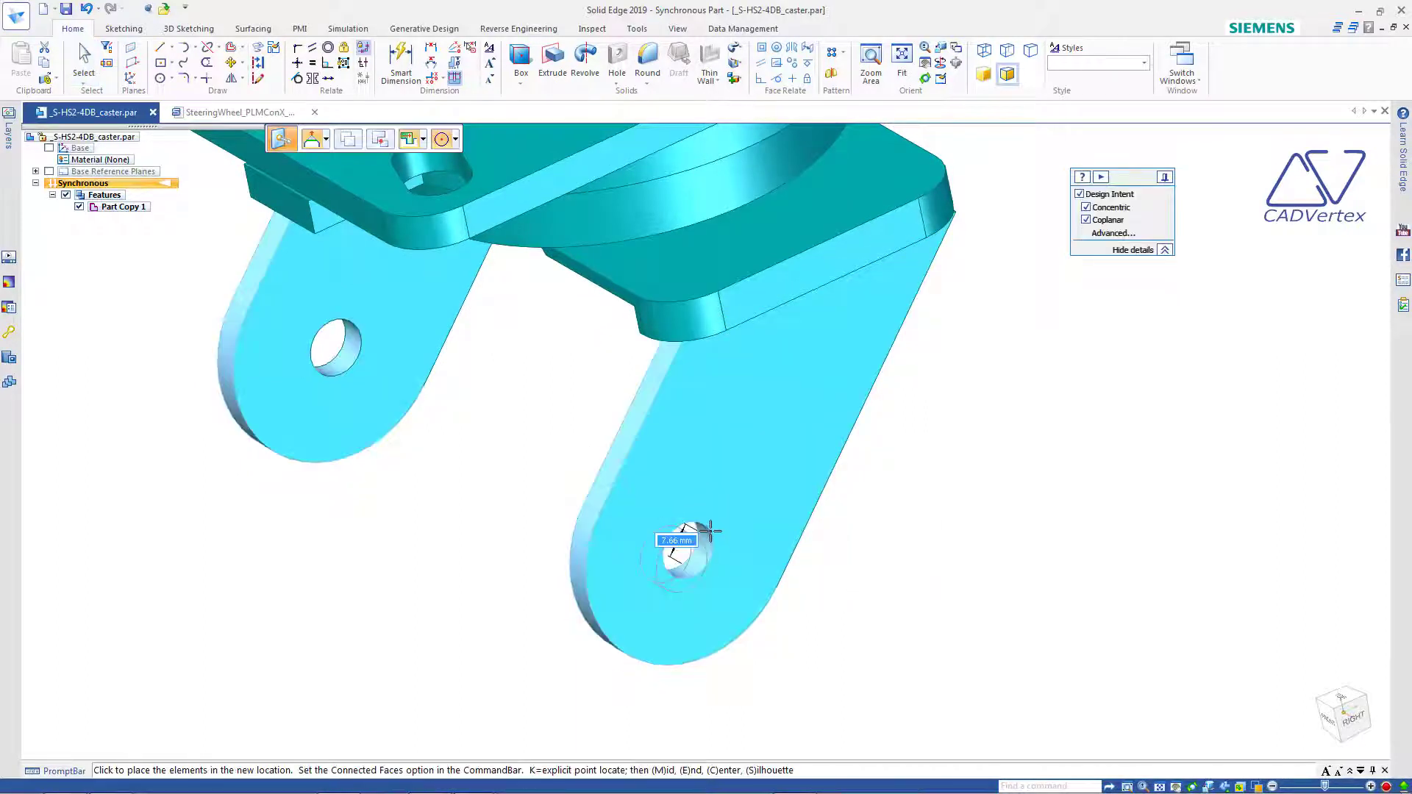
{"action": "left_click", "coordinate": [711, 525]}
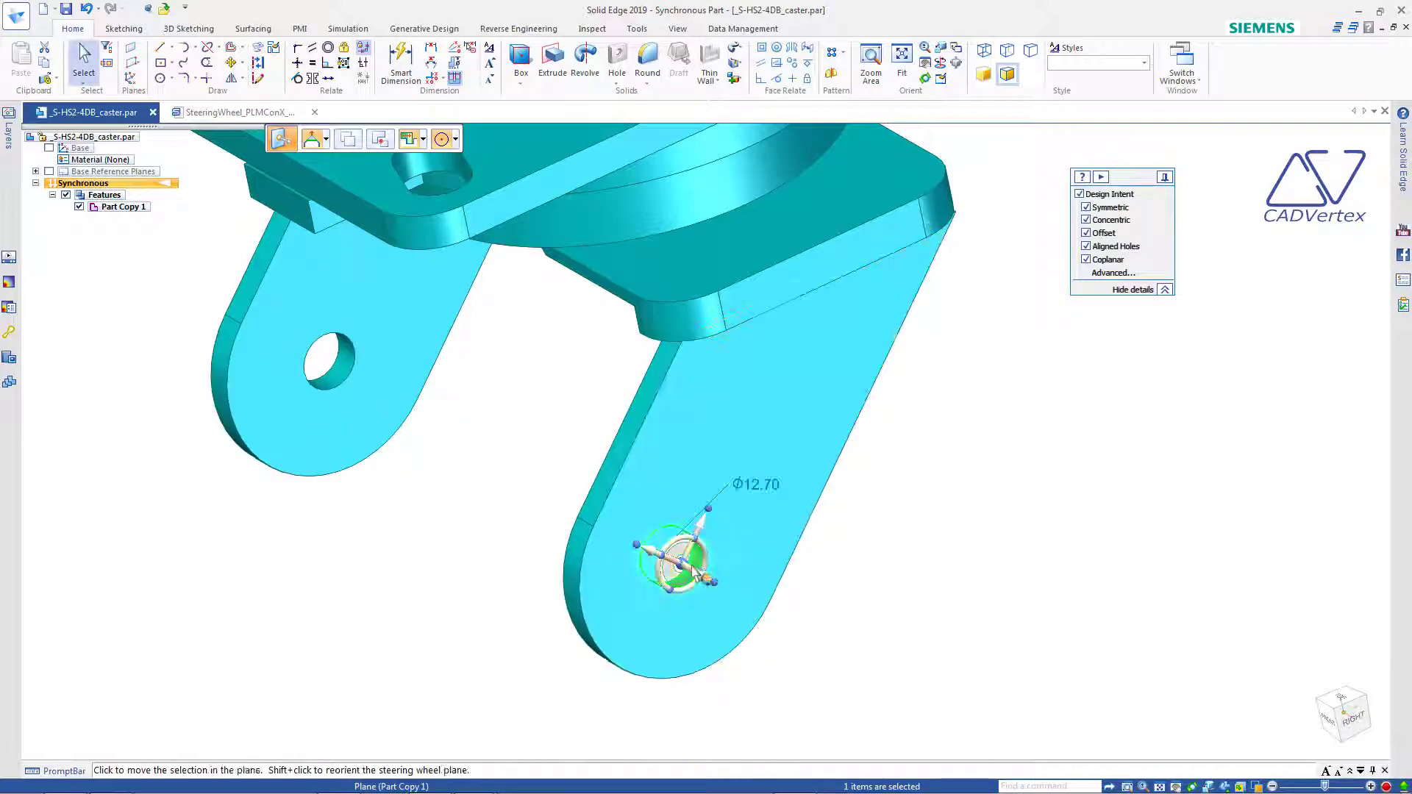
- Put the steering wheel's origin back on the leg's slanted edge with its orientation kept and try moving the axle hole from there
{"action": "left_click_drag", "start_coordinate": [684, 562], "coordinate": [781, 606], "text": "shift"}
{"action": "left_click", "coordinate": [787, 566]}
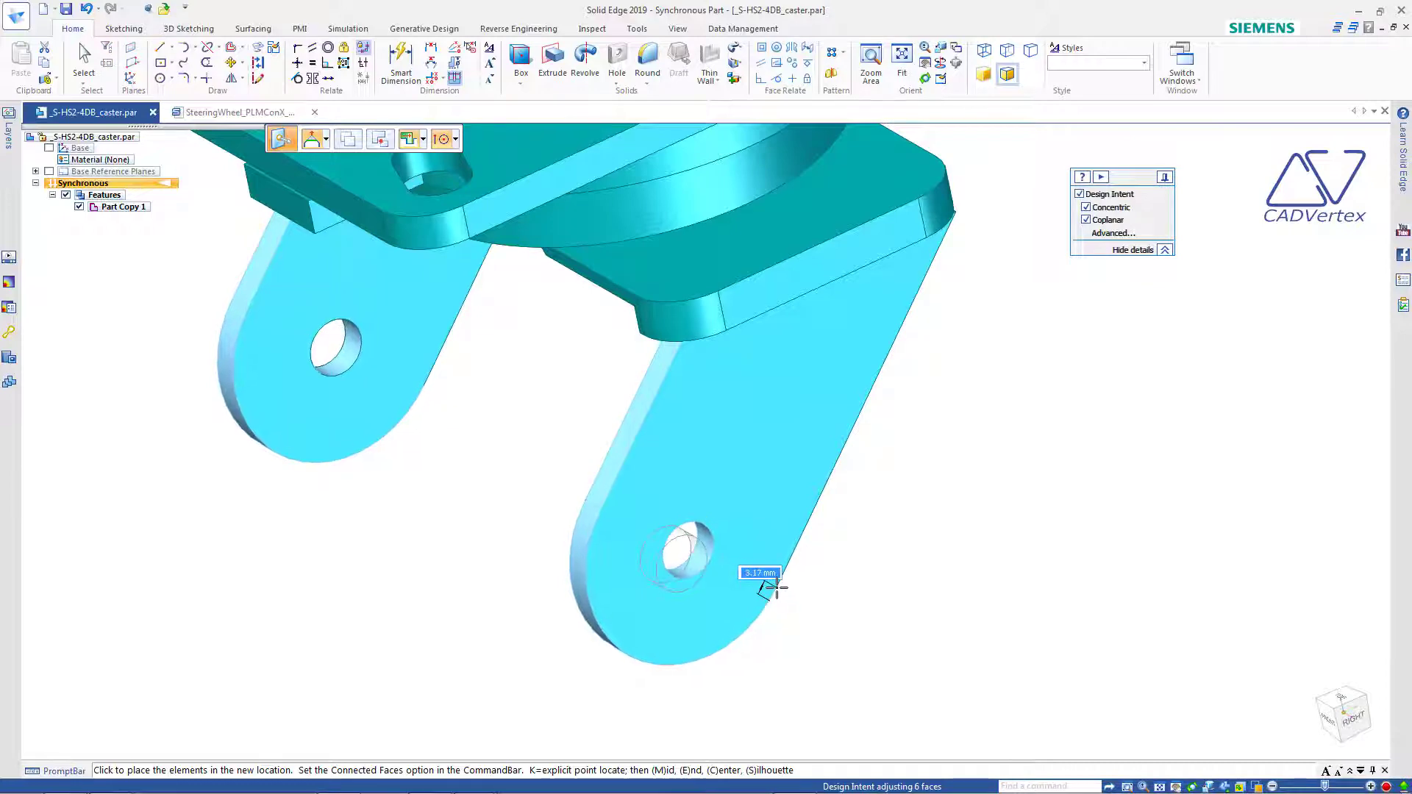
{"action": "left_click", "coordinate": [776, 586]}
{"action": "left_click", "coordinate": [775, 586]}
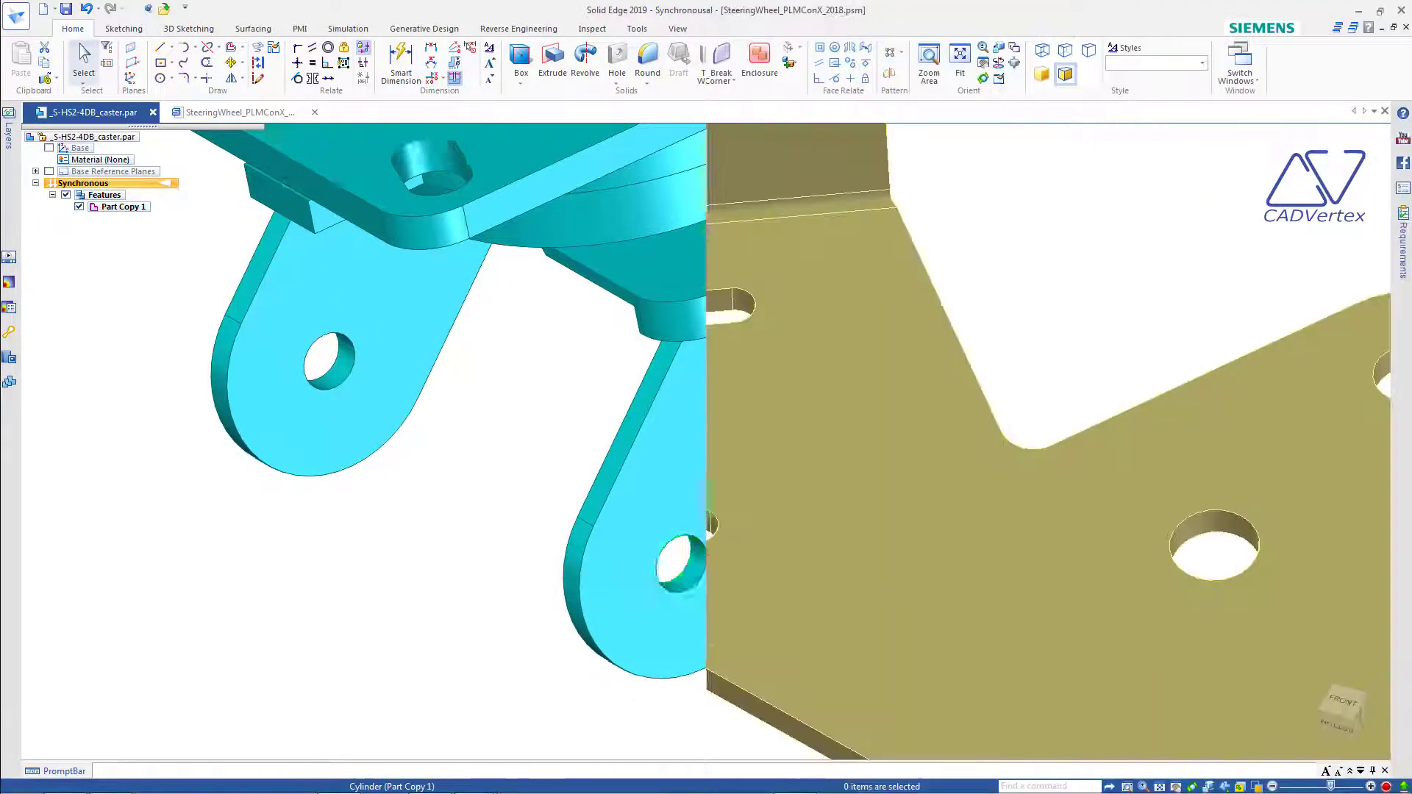
- In the SteeringWheel_PLMConX_2018.psm part, select the small round hole between the two slots and try moving it along the default wheel axis
{"action": "left_click", "coordinate": [537, 378]}
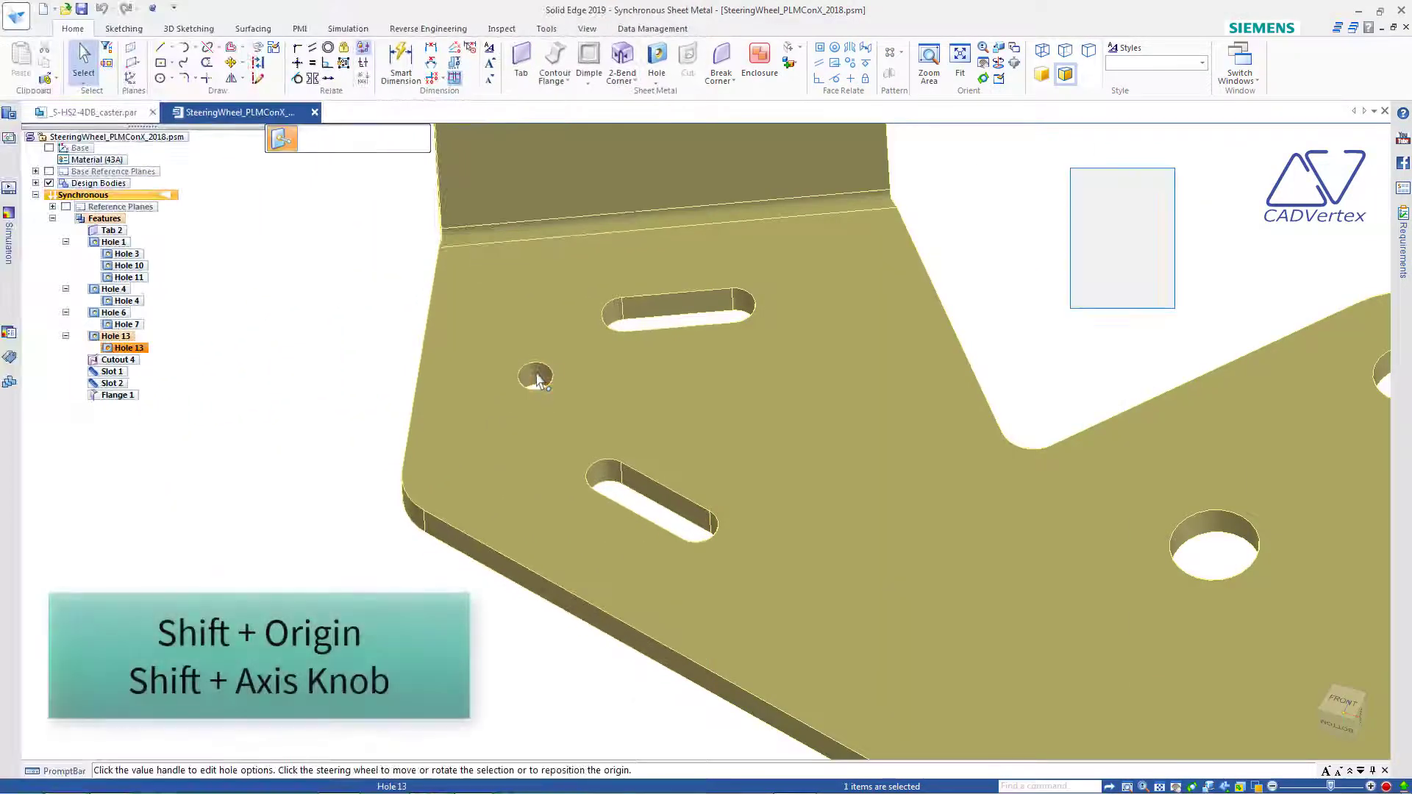
{"action": "left_click", "coordinate": [497, 371]}
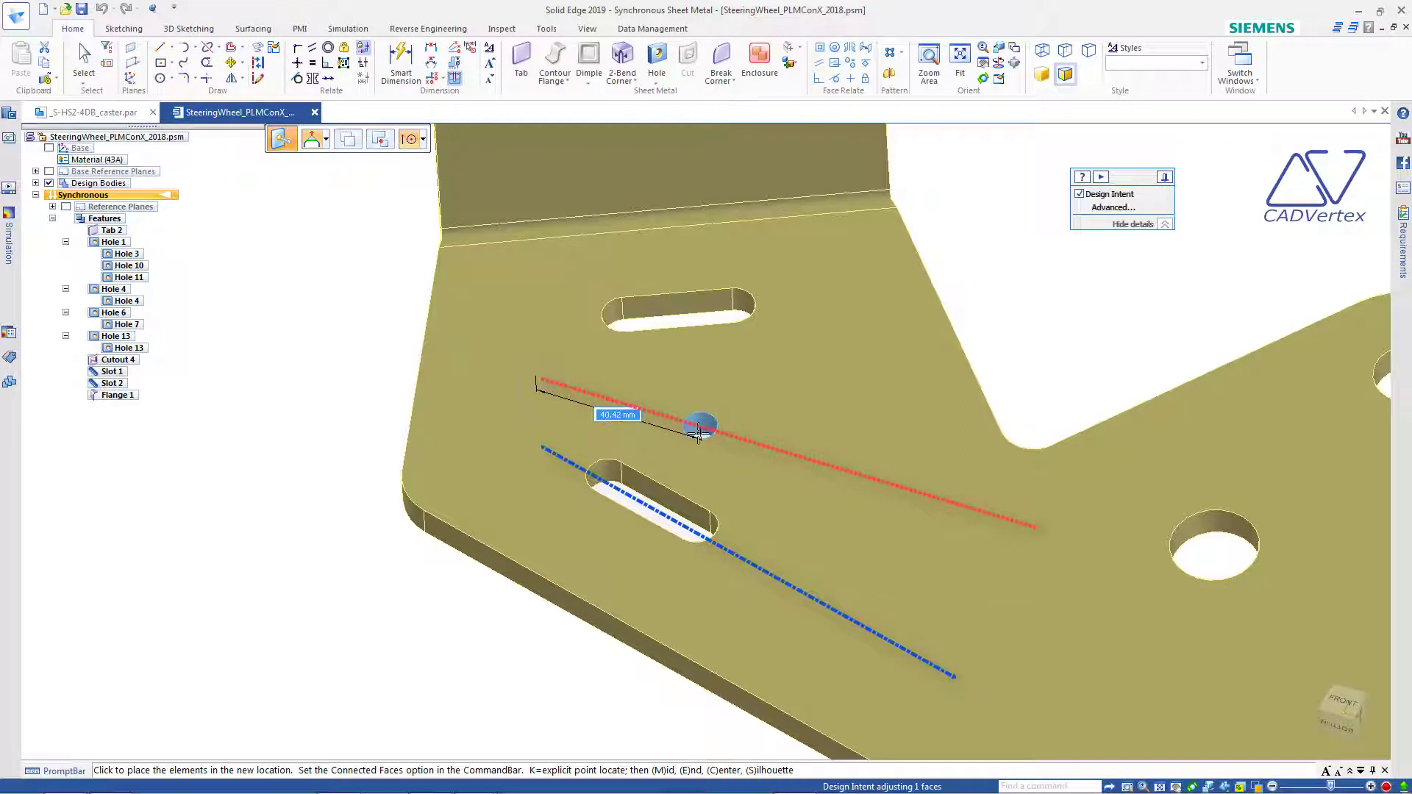
{"action": "key", "text": "Escape"}
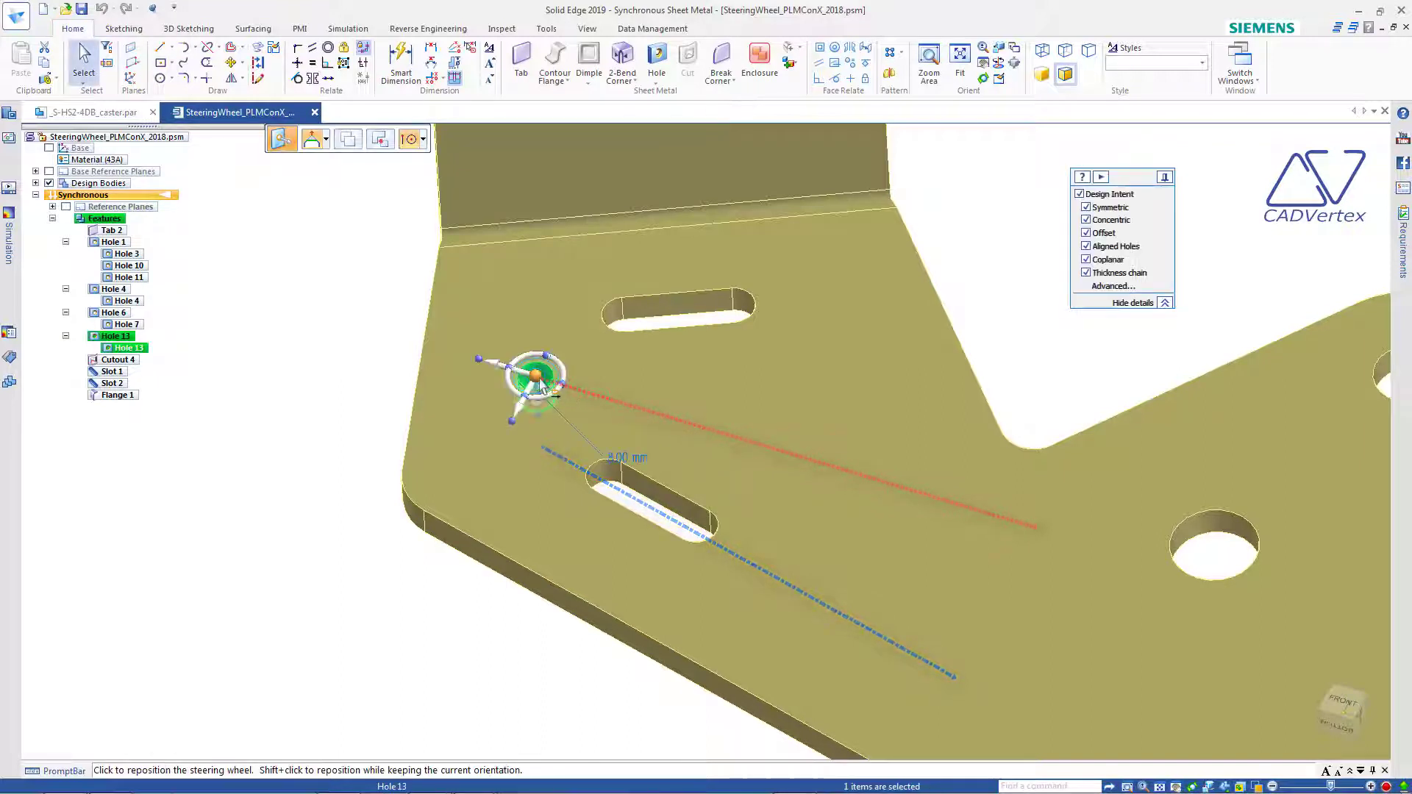
- Move the small hole's steering wheel to the centre of the lower slot's near end and align its axis with the slot's length
{"action": "left_click_drag", "start_coordinate": [536, 377], "coordinate": [607, 477], "text": "shift"}
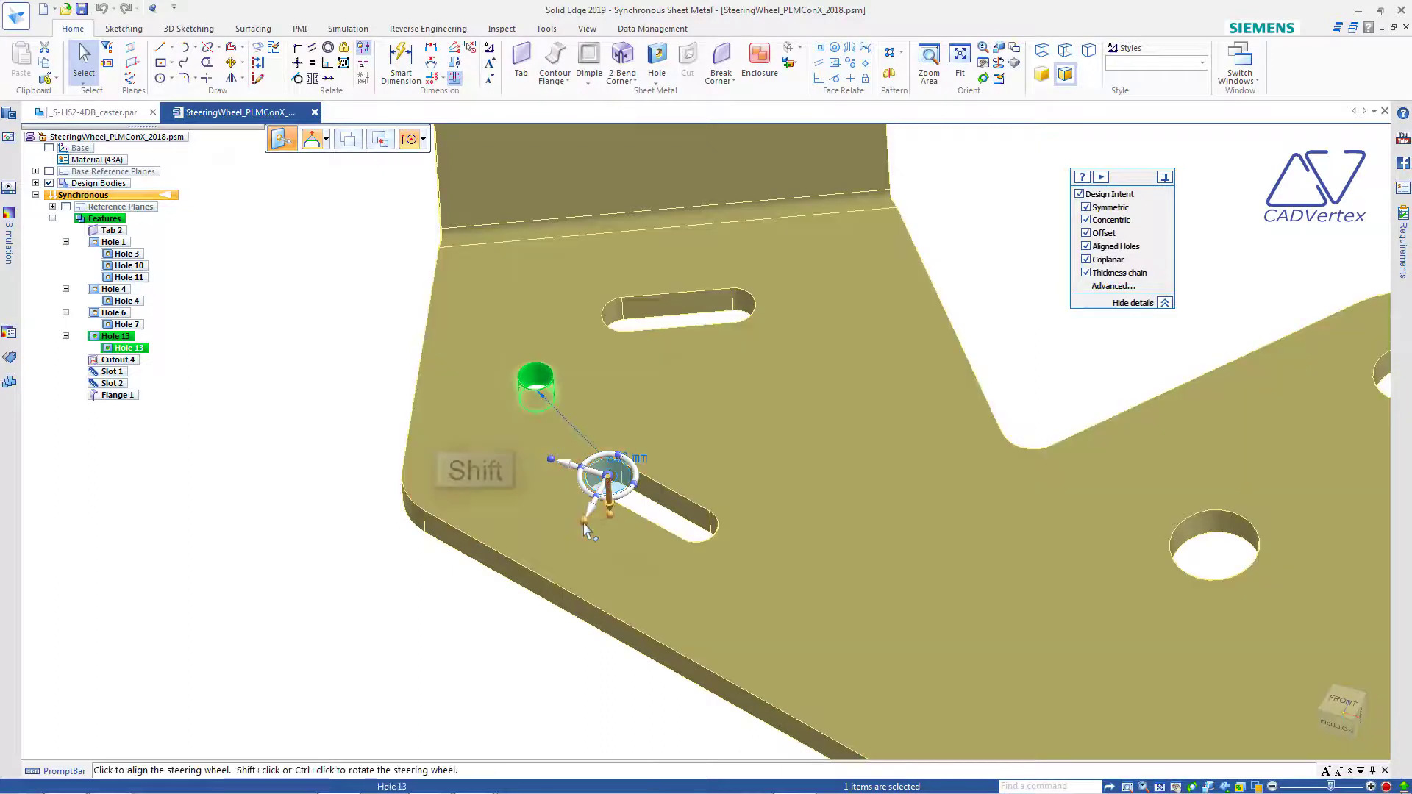
{"action": "left_click", "coordinate": [594, 482], "text": "shift"}
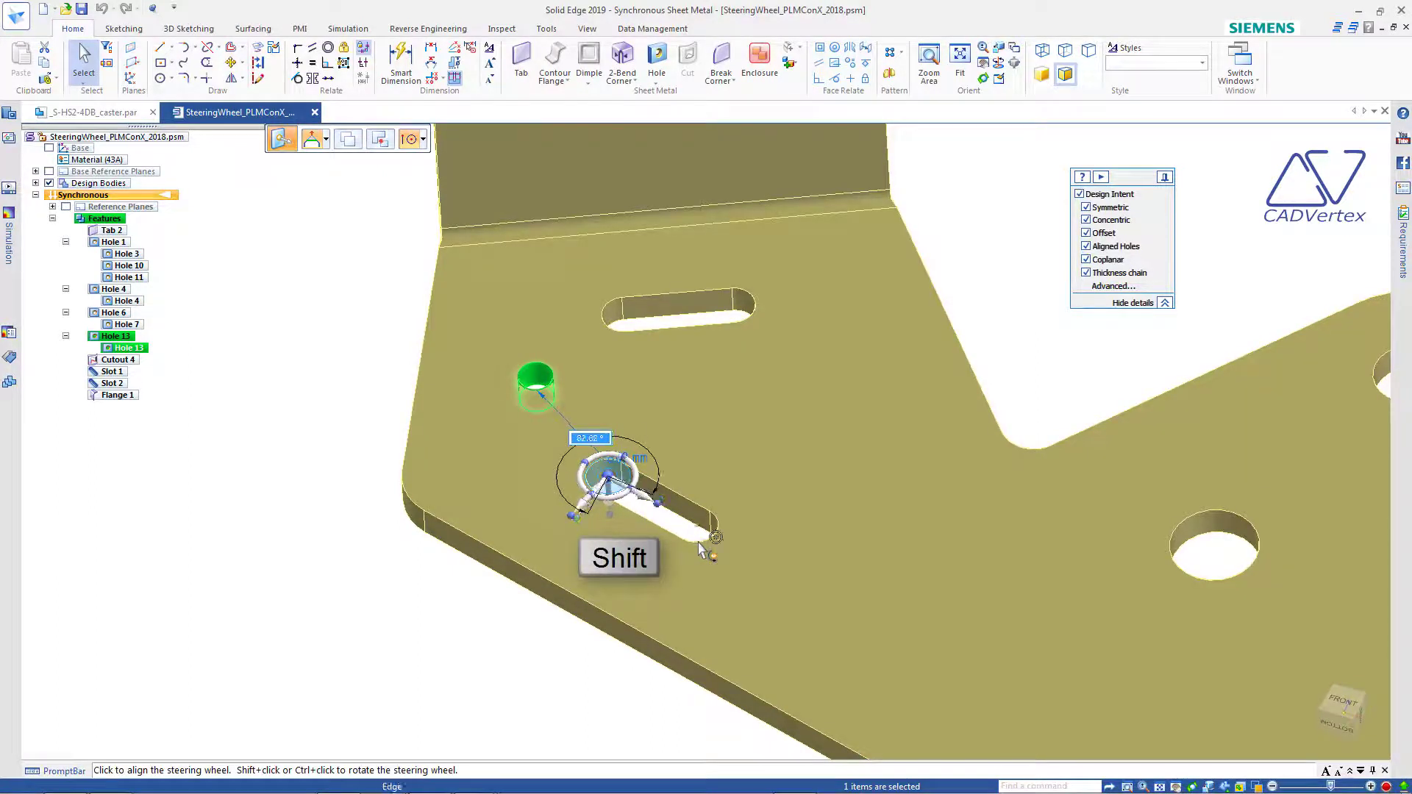
{"action": "left_click", "coordinate": [699, 544], "text": "shift"}
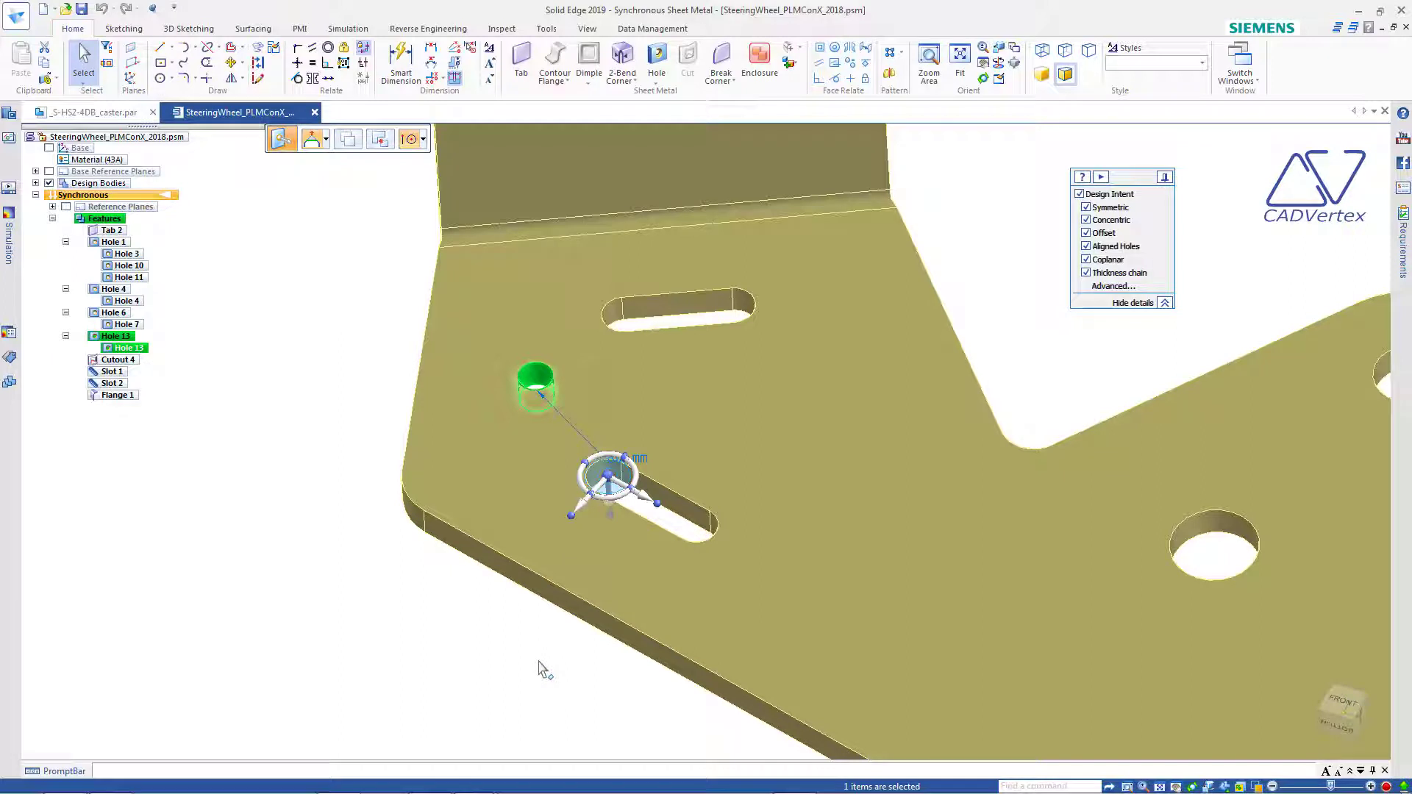
- Try moving the small hole parallel to the lower slot from the slot-end origin, checking the movement in the front view
{"action": "left_click", "coordinate": [646, 504]}
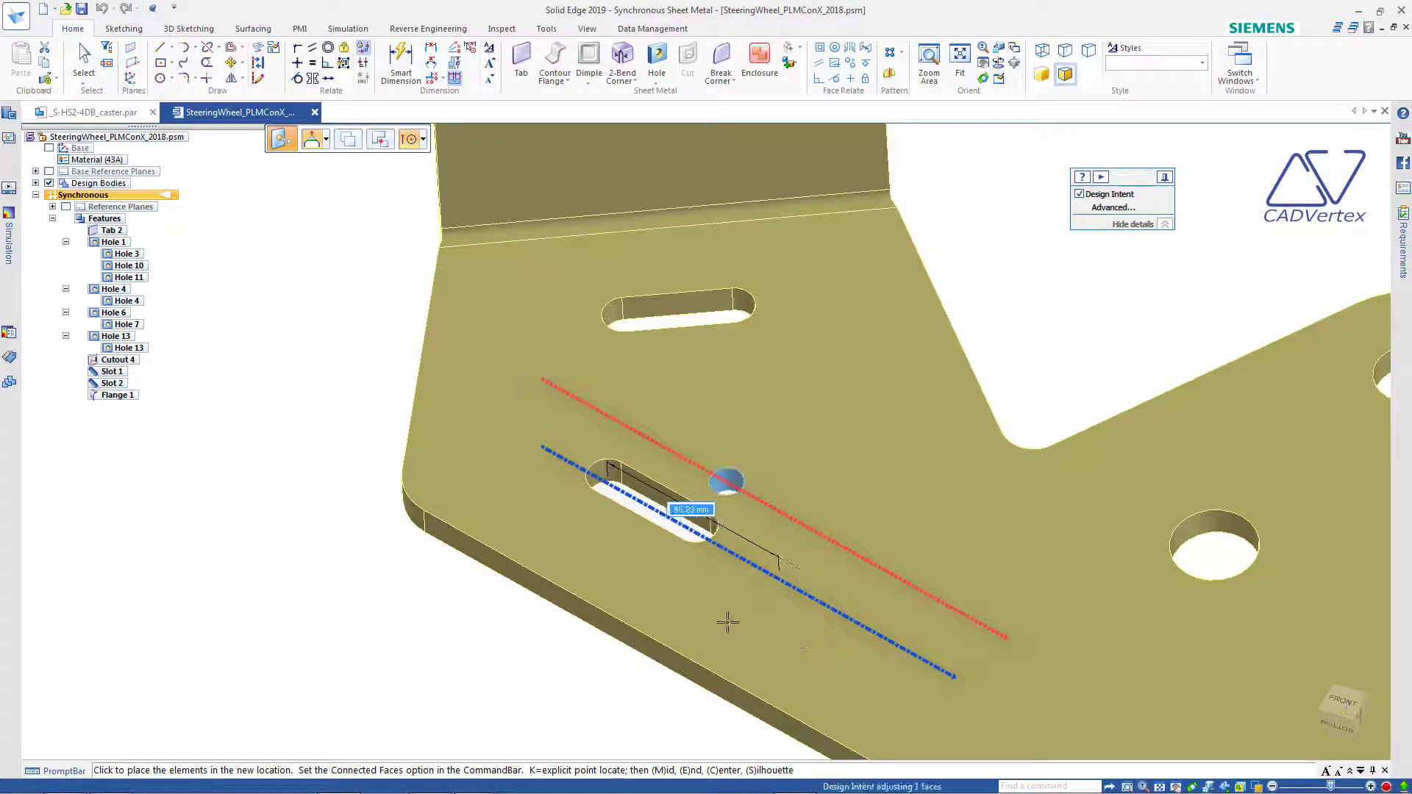
{"action": "key", "text": "ctrl+t"}
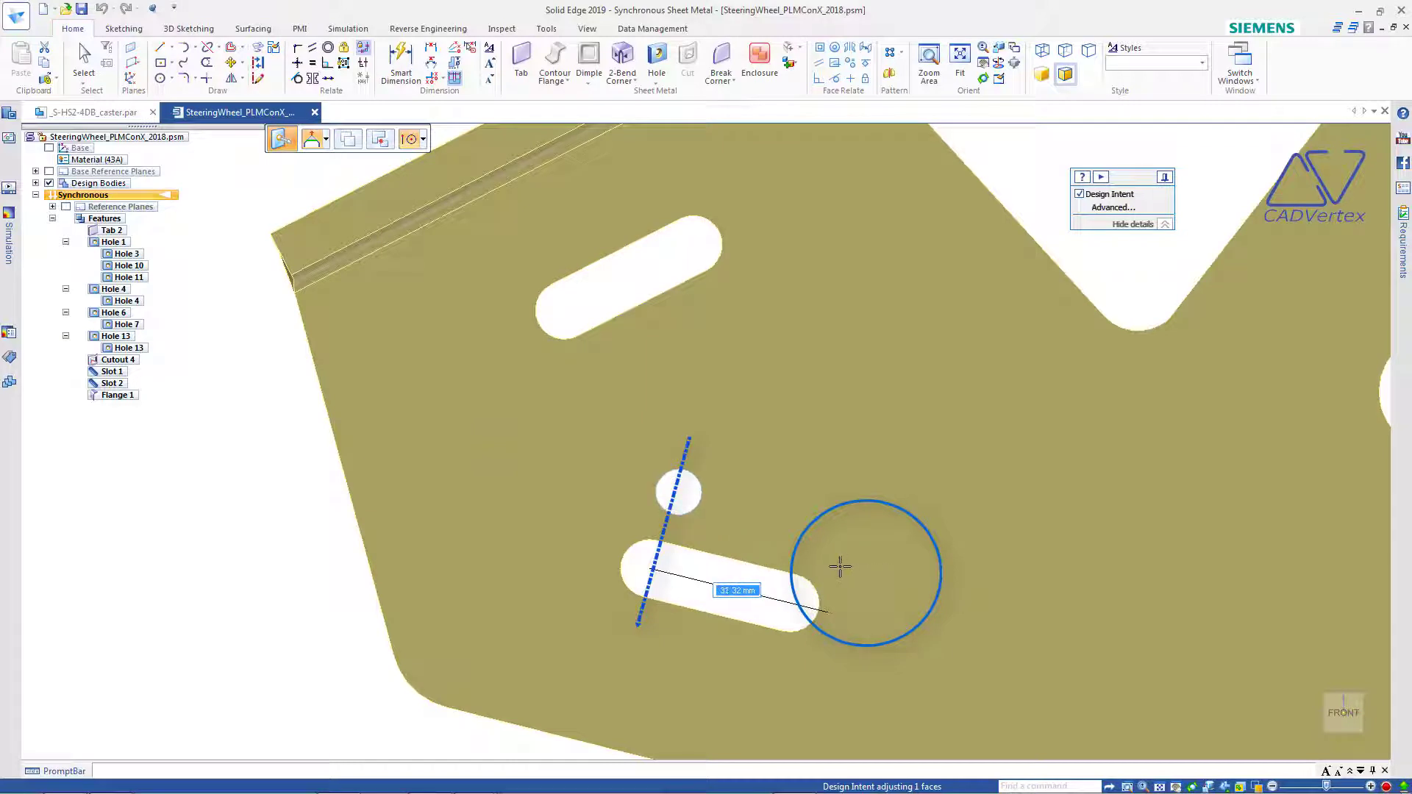
{"action": "key", "text": "Escape"}
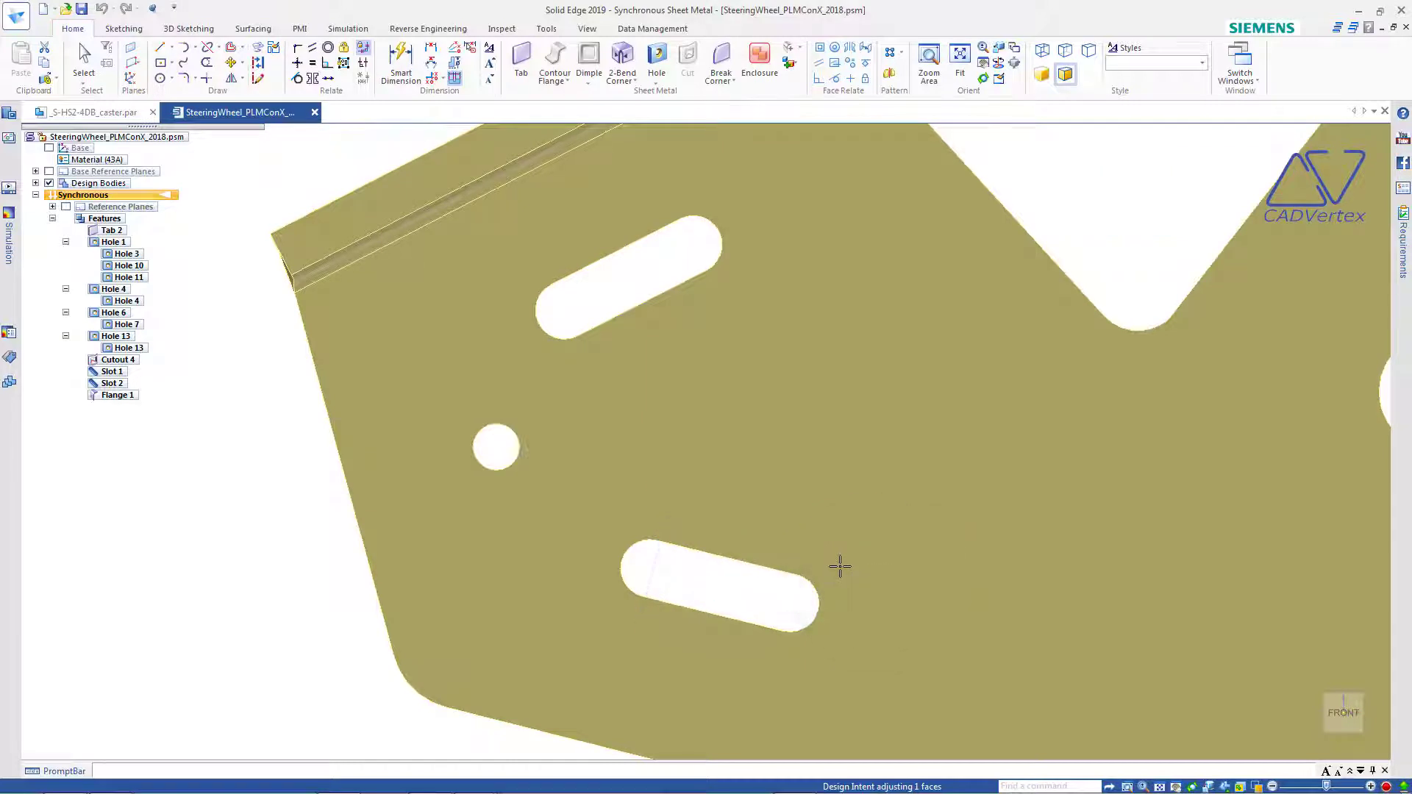
- Return the steering wheel's origin to the small hole's centre, keeping its orientation, and move the hole about 29 mm parallel to the lower slot
{"action": "left_click", "coordinate": [649, 568]}
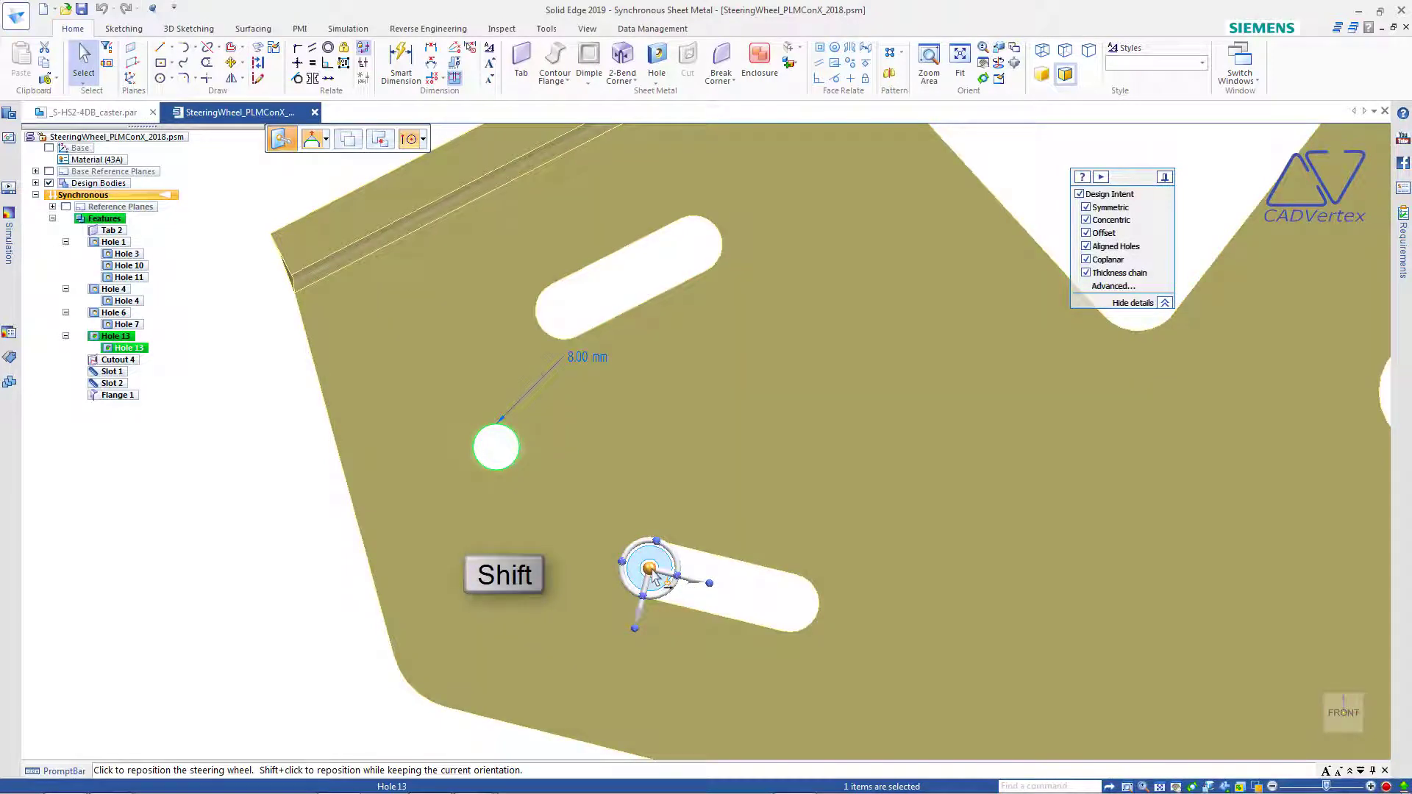
{"action": "left_click", "coordinate": [650, 569], "text": "shift"}
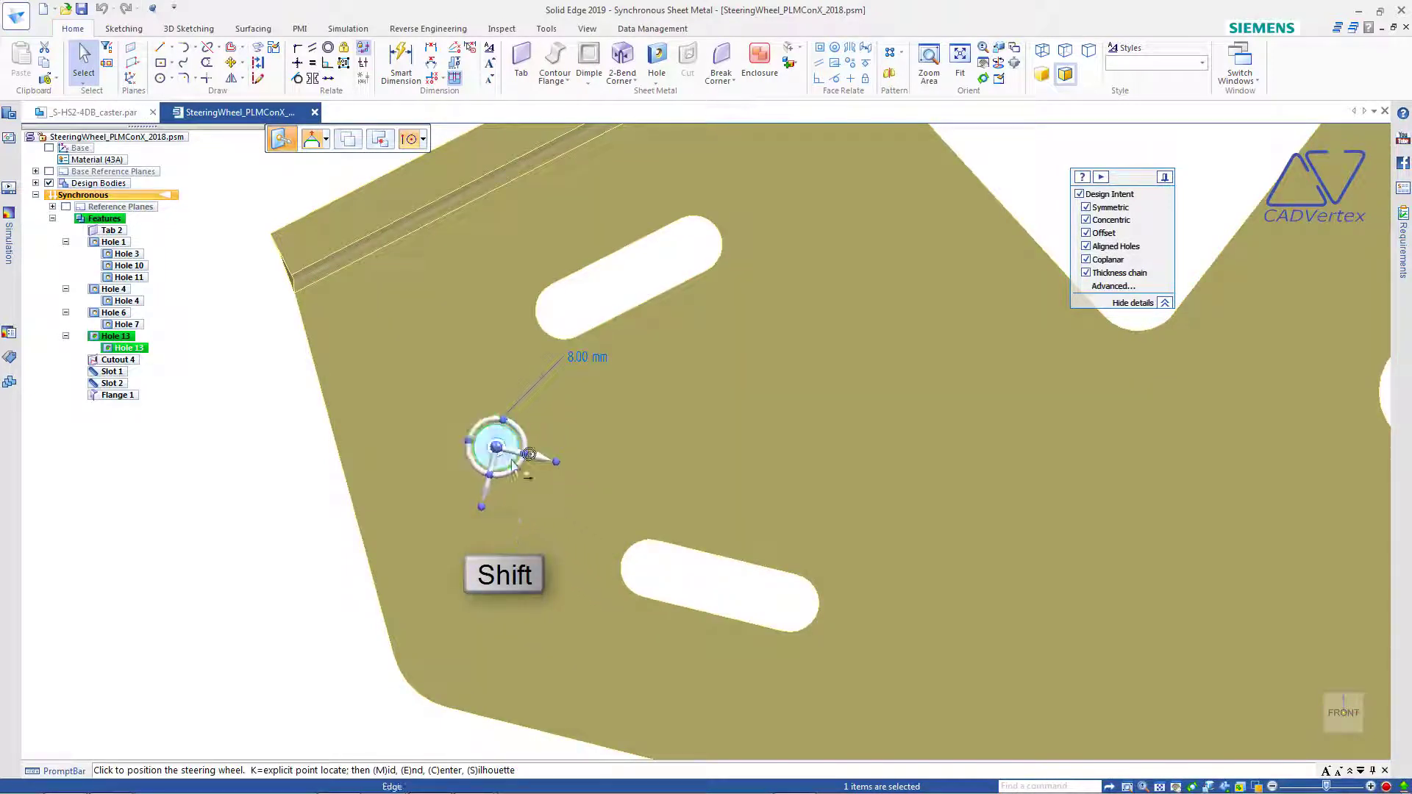
{"action": "left_click", "coordinate": [512, 463]}
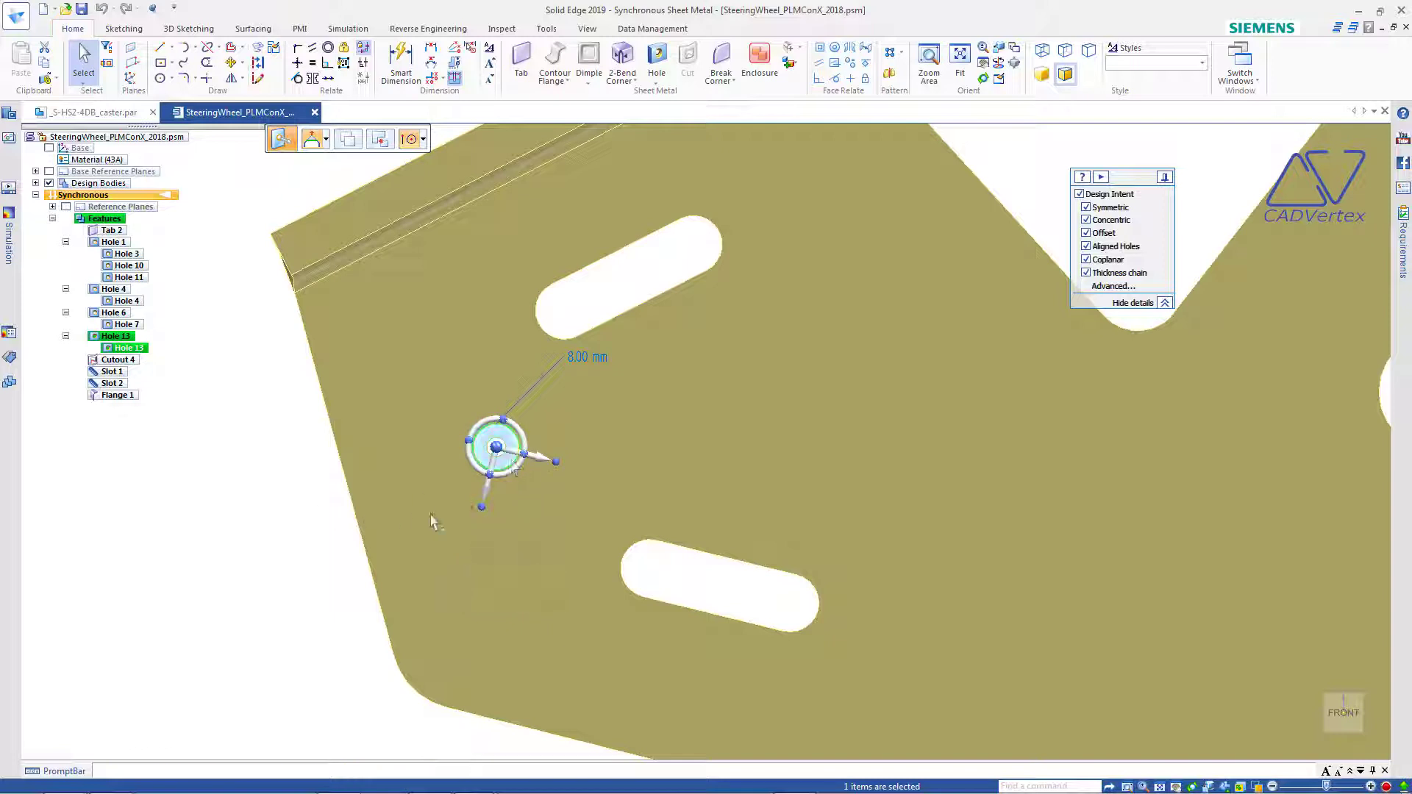
{"action": "left_click", "coordinate": [541, 463]}
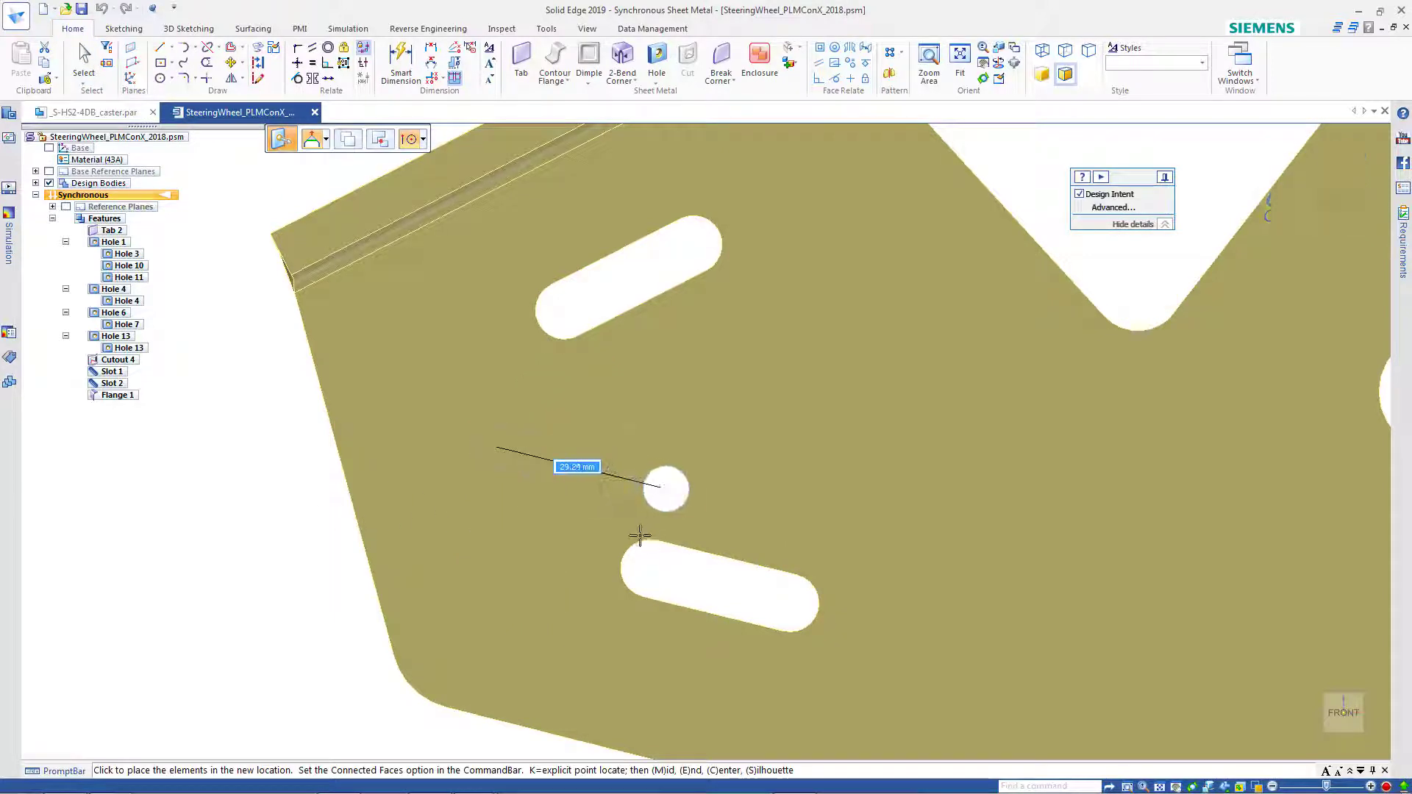
{"action": "left_click", "coordinate": [684, 511]}
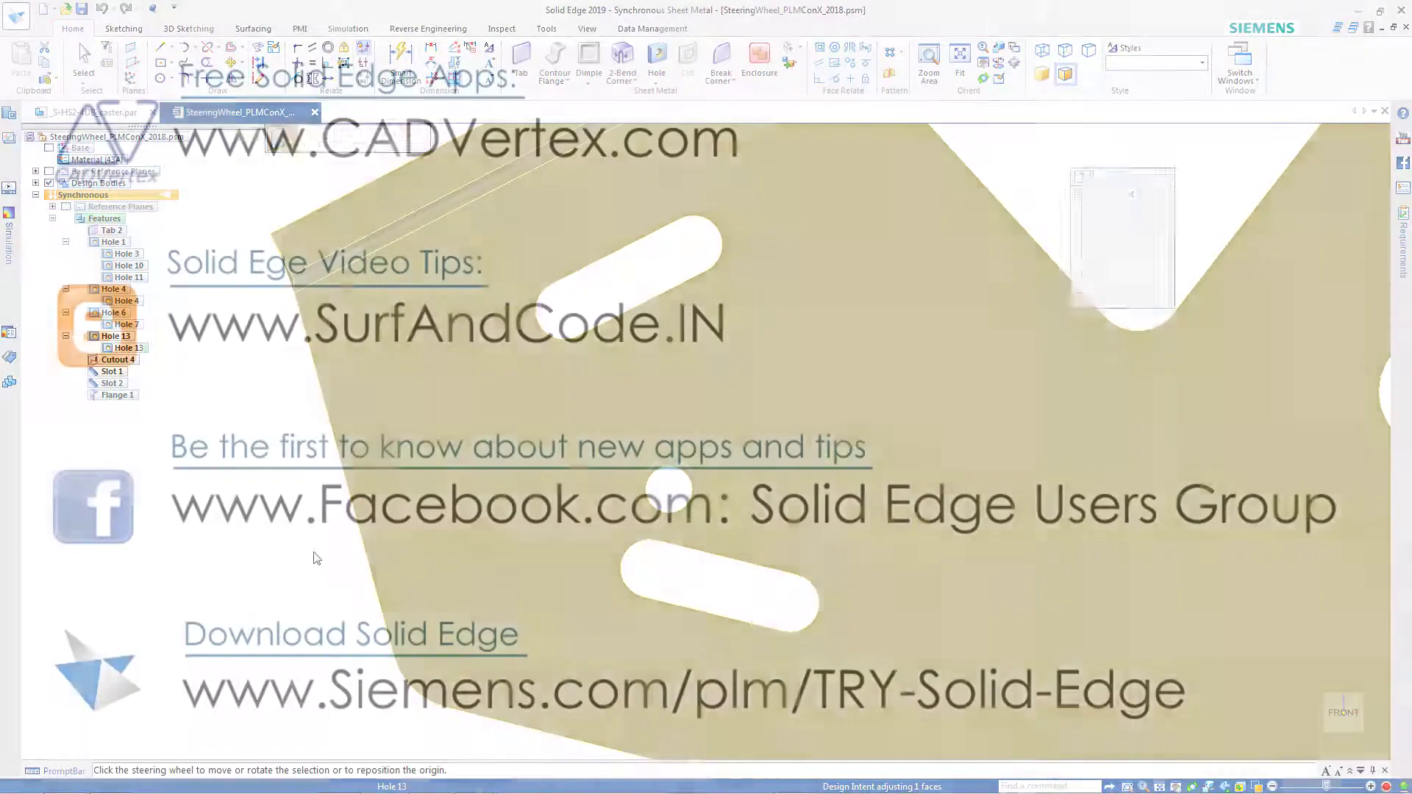